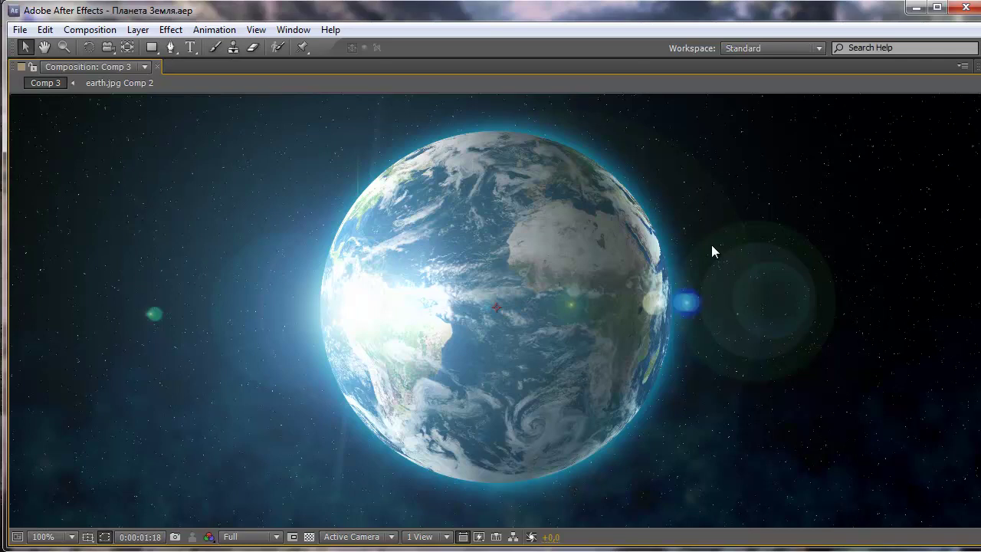
- Switch from After Effects to Chrome, showing the google.ru search page
{"action": "key", "text": "alt+Tab"}
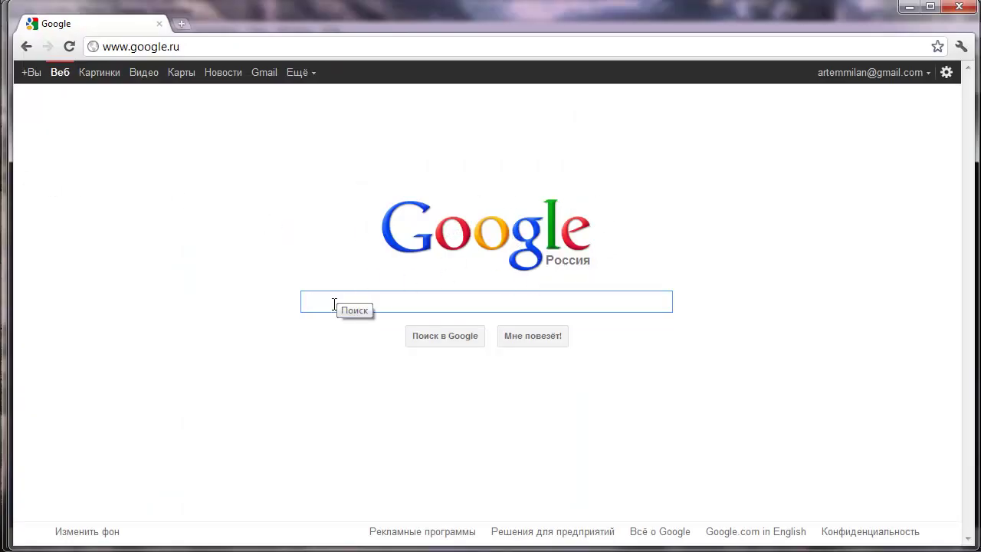
- Search Google for 'карта земли' and view the image results
{"action": "type", "text": "карта "}
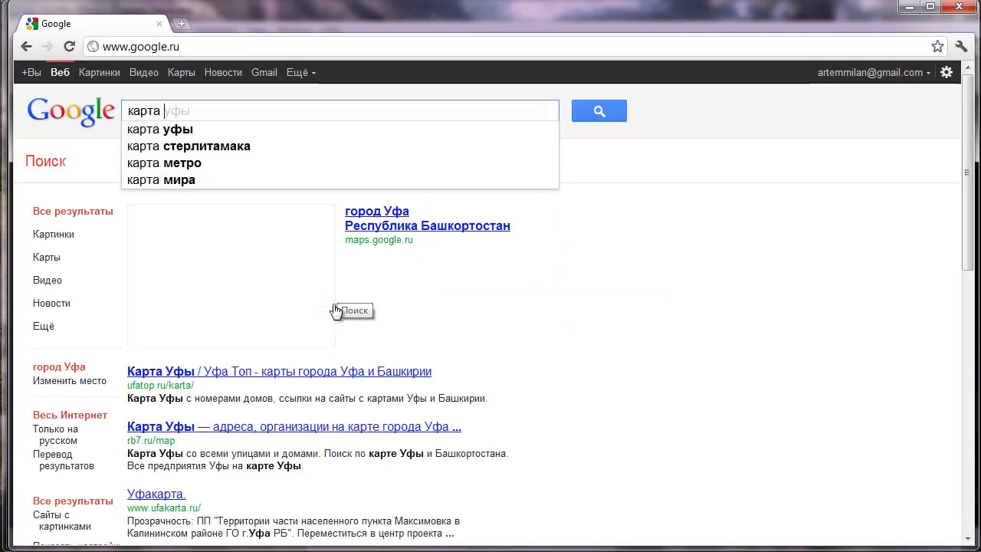
{"action": "type", "text": "земли"}
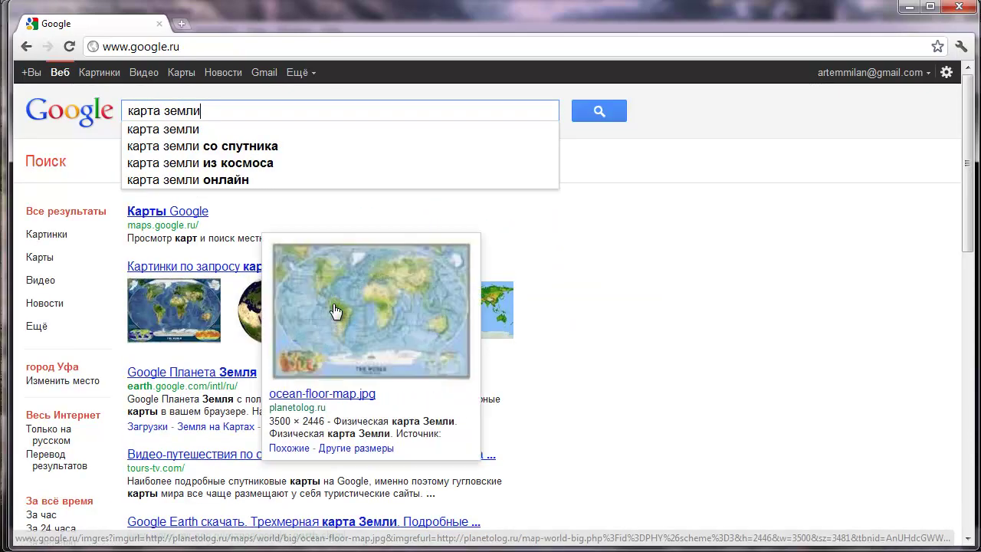
{"action": "left_click", "coordinate": [592, 111]}
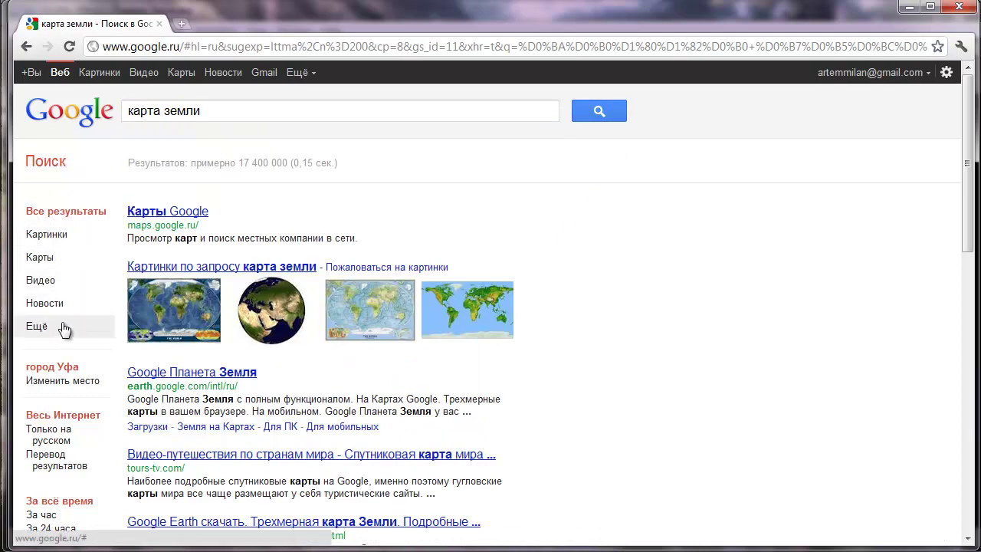
{"action": "left_click", "coordinate": [82, 239]}
{"action": "mouse_move", "coordinate": [737, 328]}
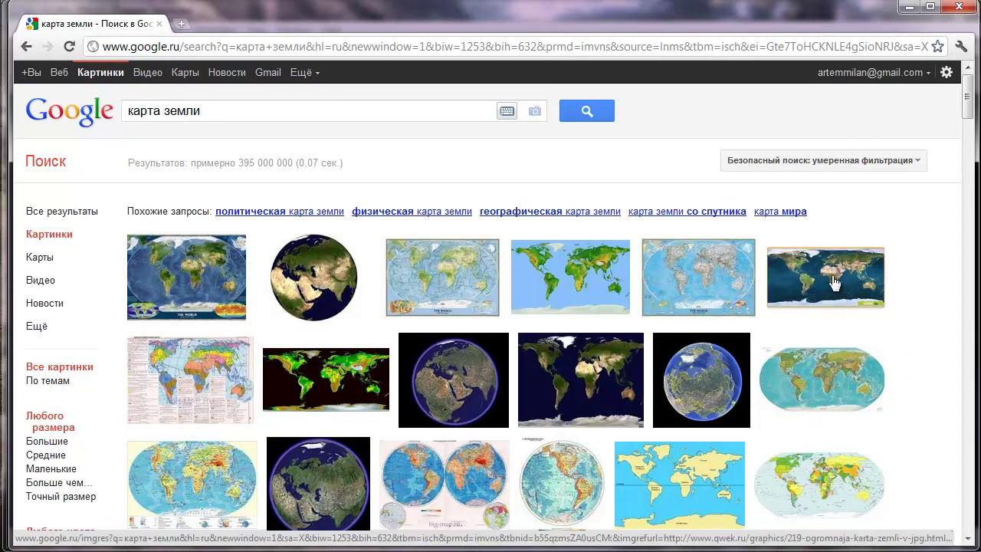
{"action": "mouse_move", "coordinate": [835, 282]}
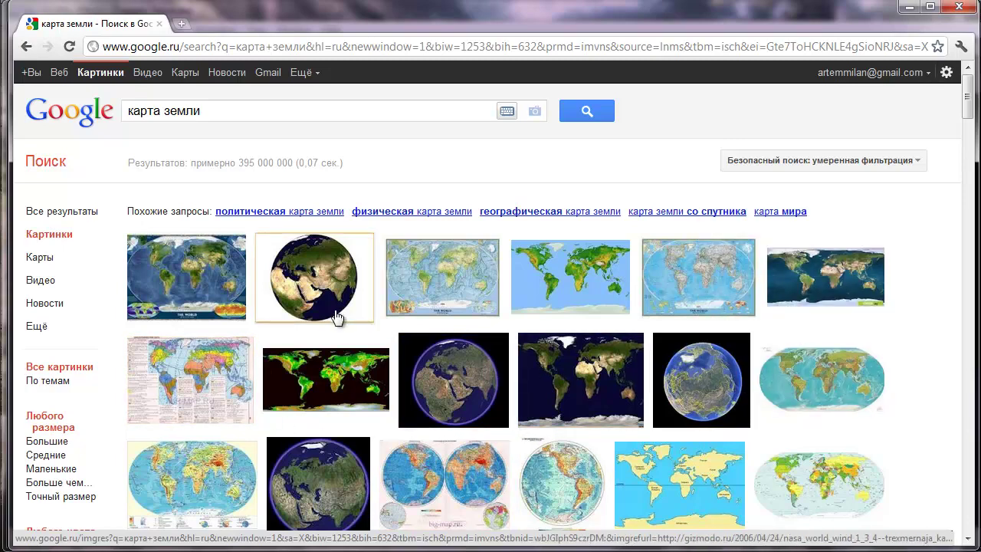
- Replace the query with 'earth map' and browse the world map image results
{"action": "triple_click", "coordinate": [219, 113]}
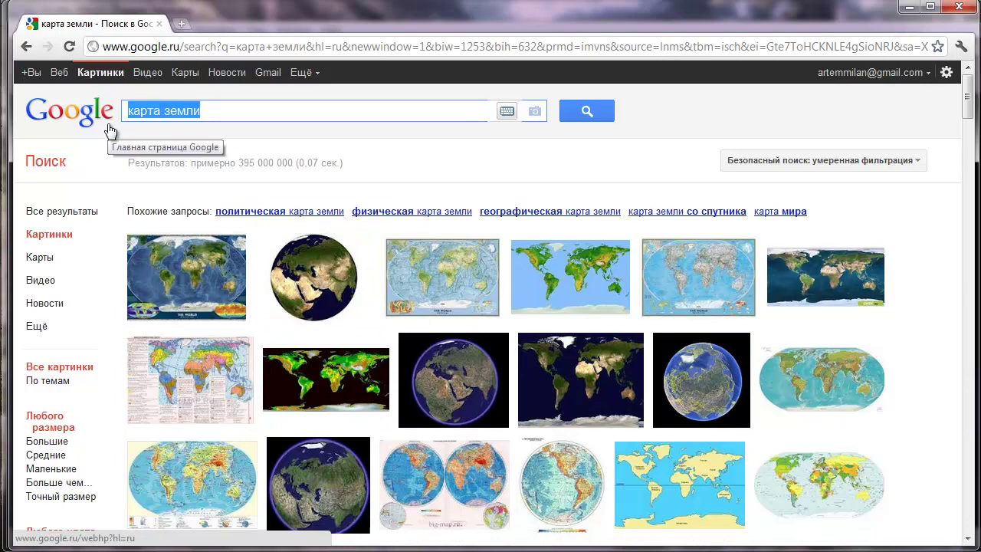
{"action": "type", "text": "у"}
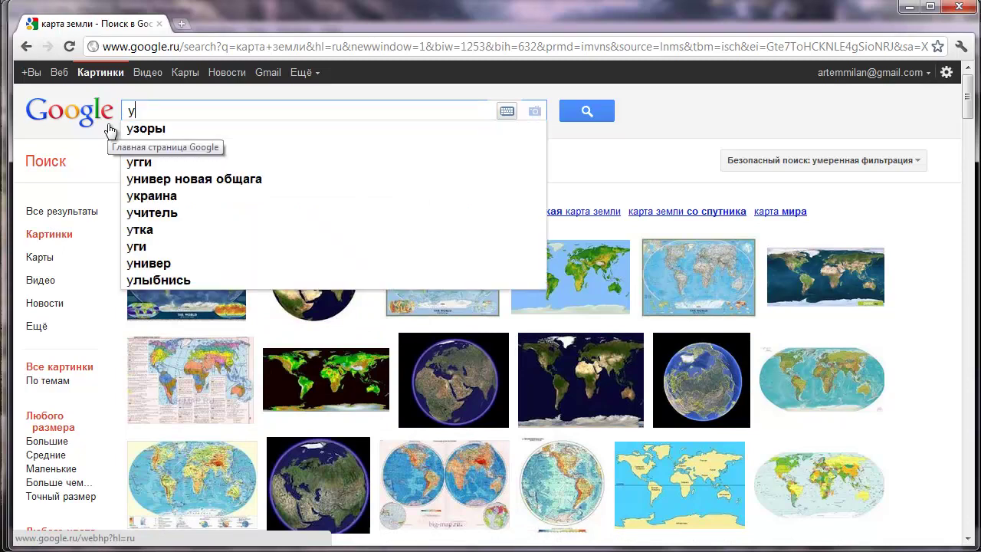
{"action": "type", "text": "ы"}
{"action": "key", "text": "BackSpace"}
{"action": "key", "text": "BackSpace"}
{"action": "type", "text": "earth ma"}
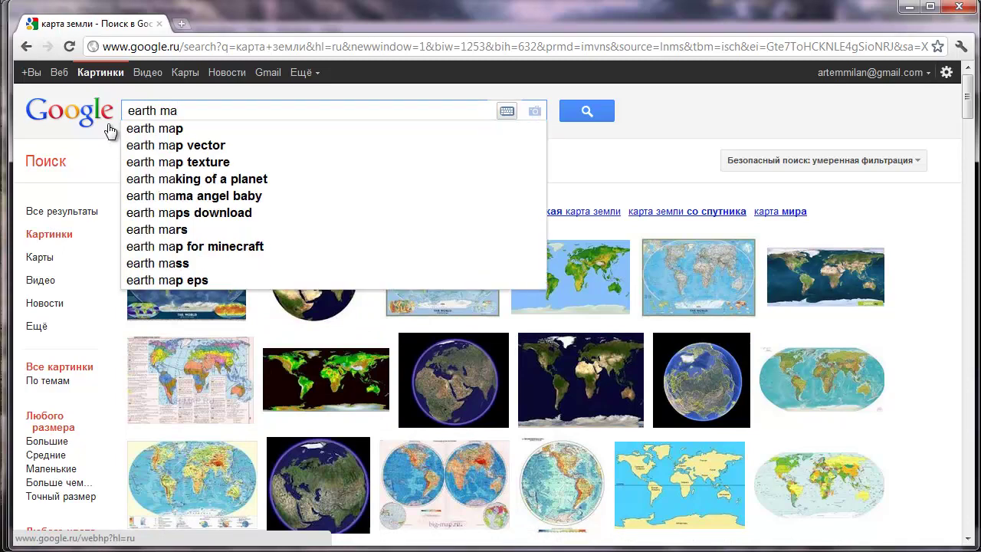
{"action": "type", "text": "p"}
{"action": "left_click", "coordinate": [582, 115]}
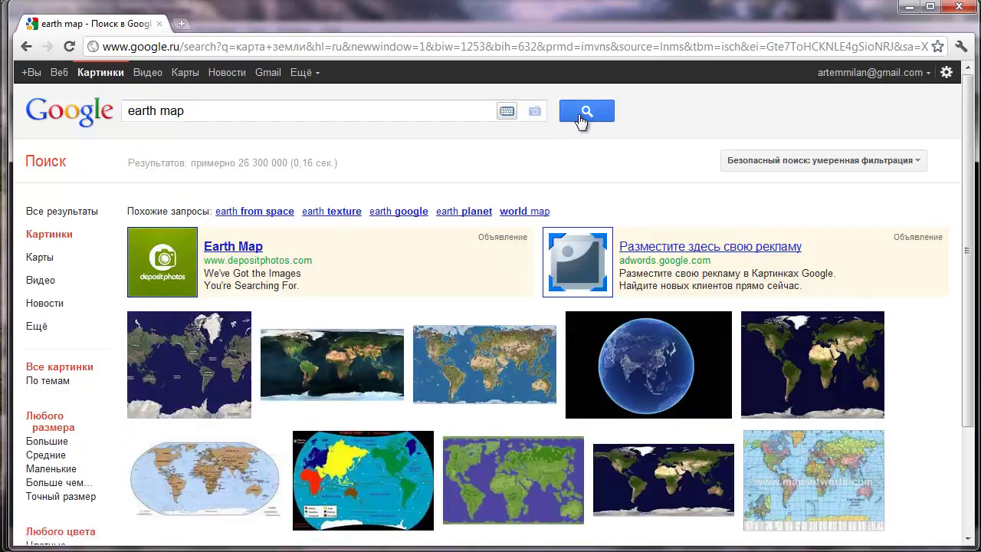
{"action": "scroll", "coordinate": [326, 320], "scroll_direction": "down", "scroll_amount": 2}
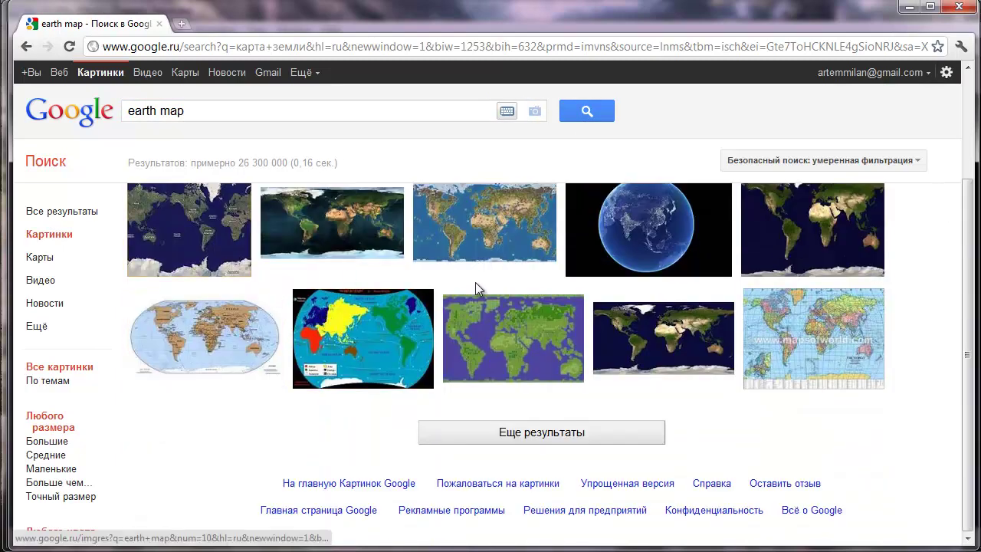
{"action": "scroll", "coordinate": [475, 282], "scroll_direction": "up", "scroll_amount": 2}
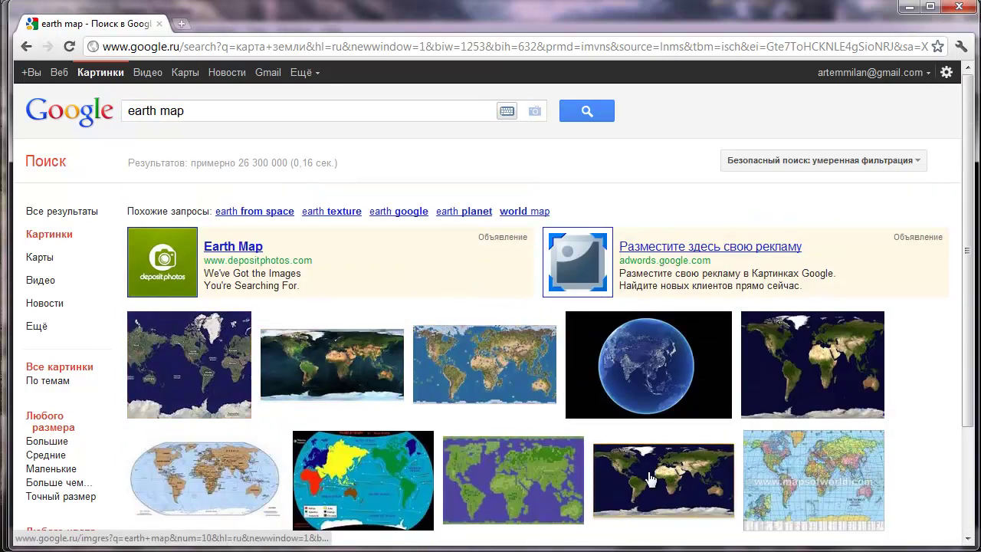
{"action": "mouse_move", "coordinate": [335, 369]}
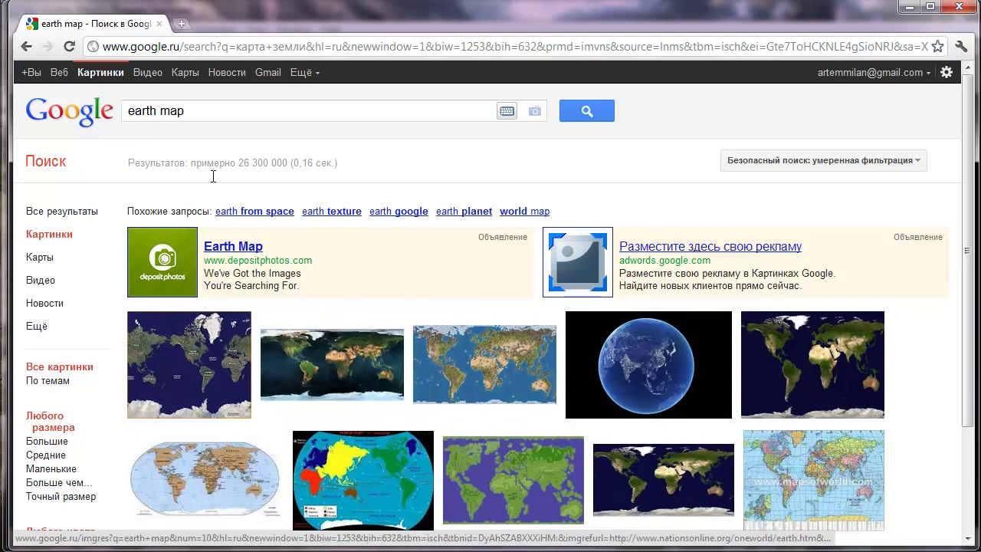
{"action": "left_click_drag", "start_coordinate": [193, 112], "coordinate": [100, 121]}
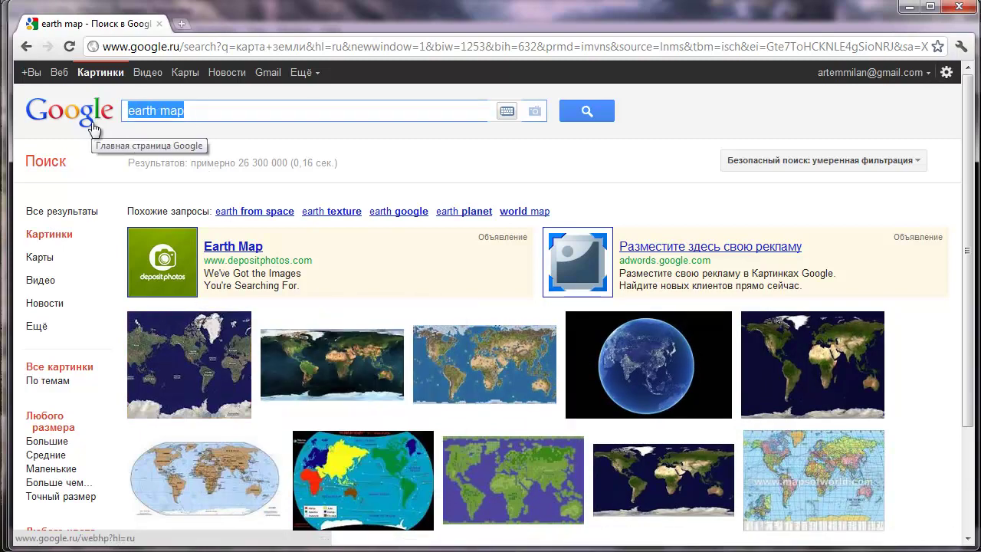
- Search images for 'clouds map' and preview the first result
{"action": "type", "text": "cl"}
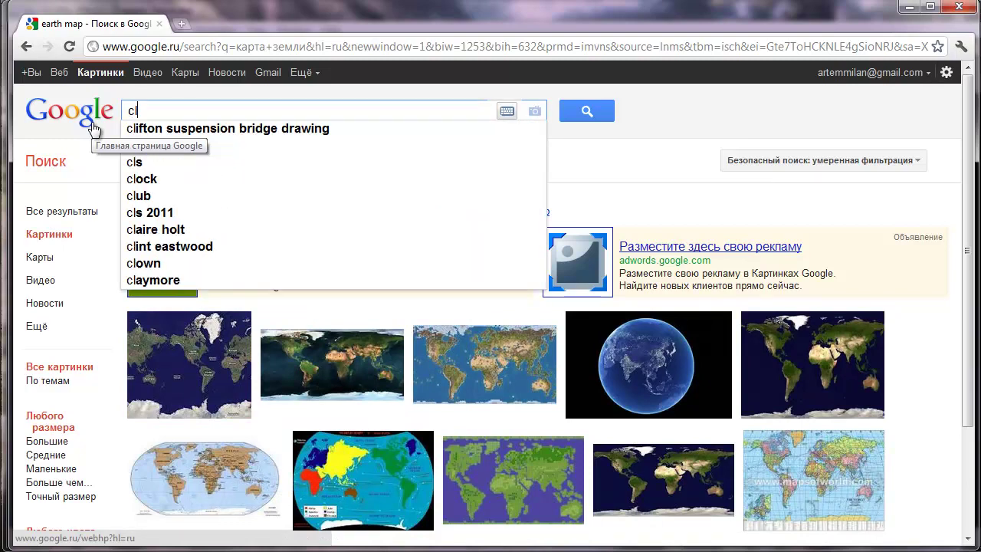
{"action": "type", "text": "ouds"}
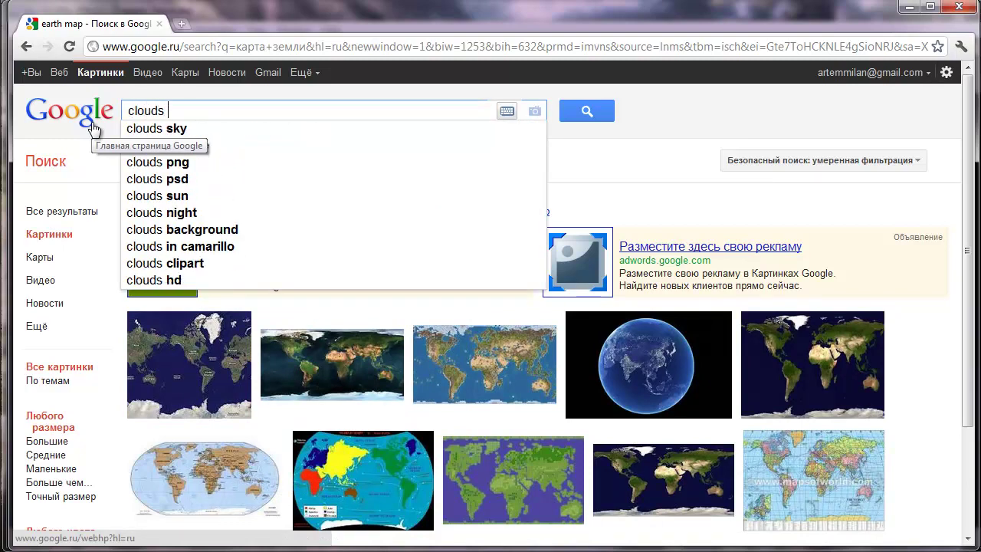
{"action": "type", "text": " map"}
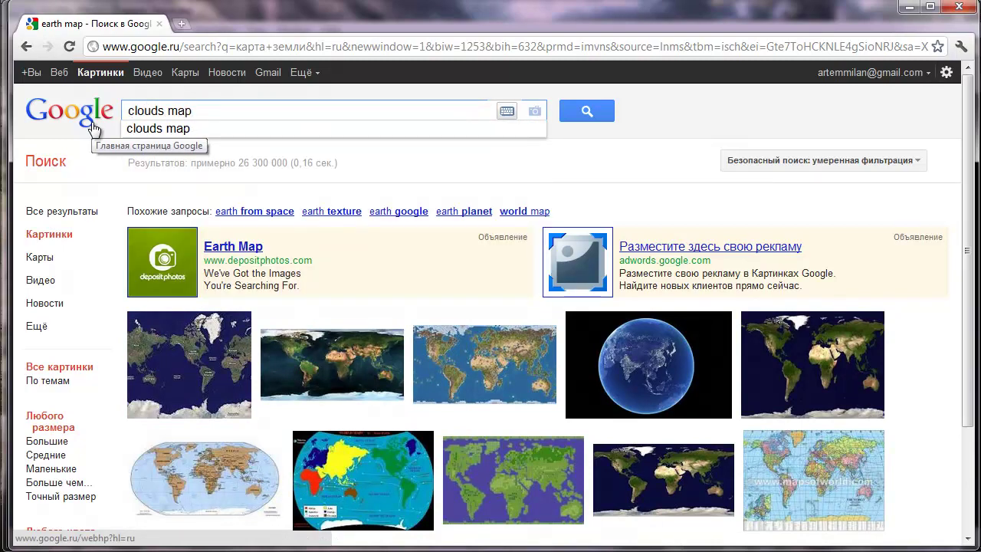
{"action": "left_click", "coordinate": [162, 129]}
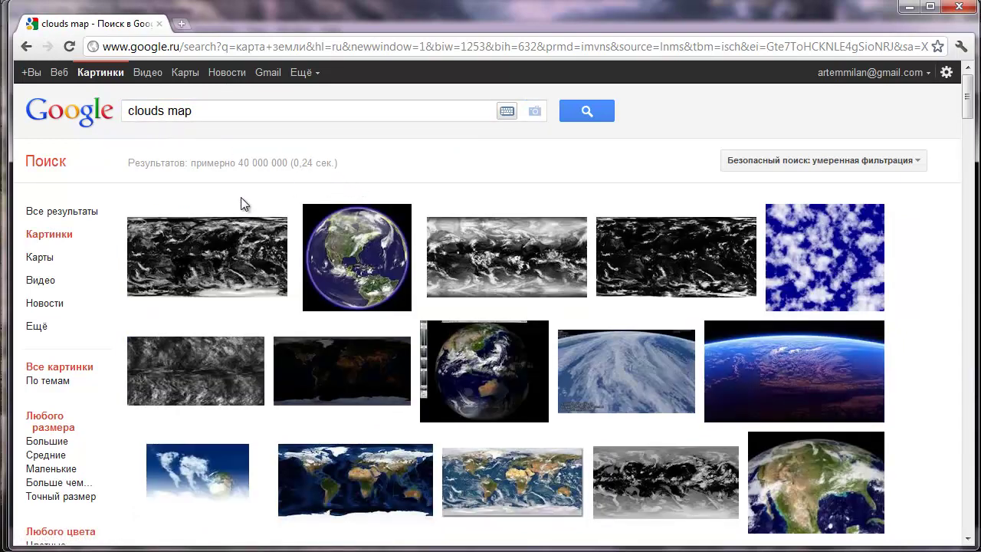
{"action": "left_click", "coordinate": [206, 277]}
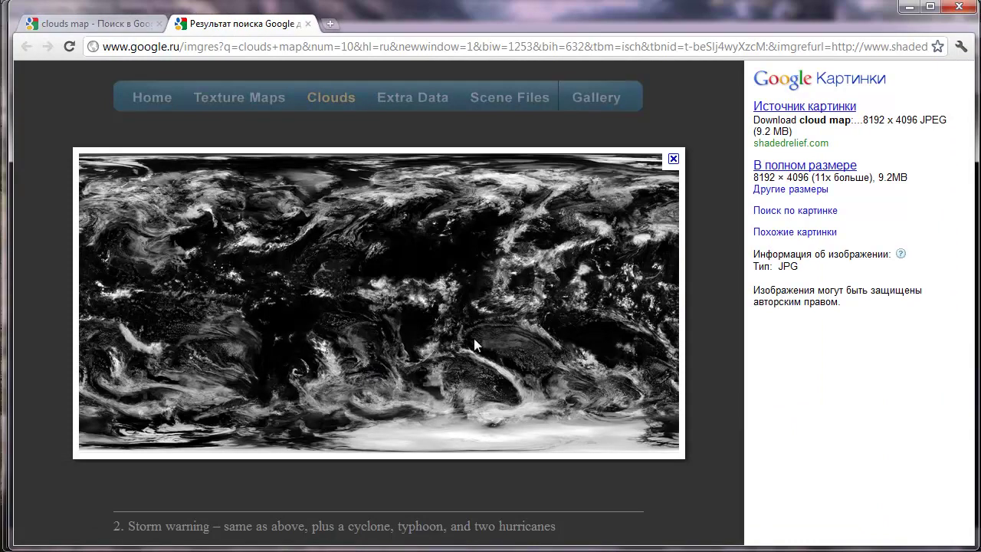
{"action": "key", "text": "ctrl+w"}
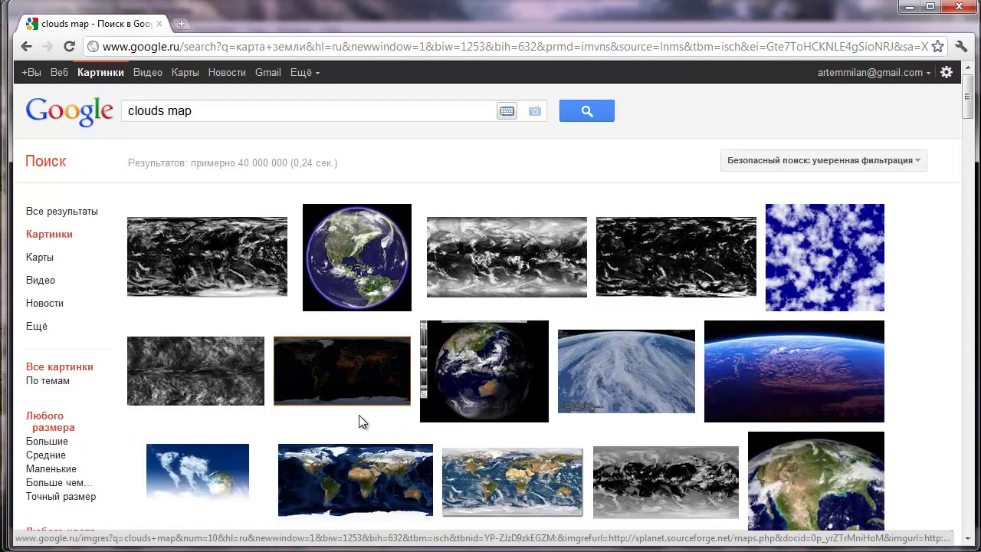
- Filter the clouds map results to large images and minimise Chrome
{"action": "scroll", "coordinate": [93, 400], "scroll_direction": "down", "scroll_amount": 1}
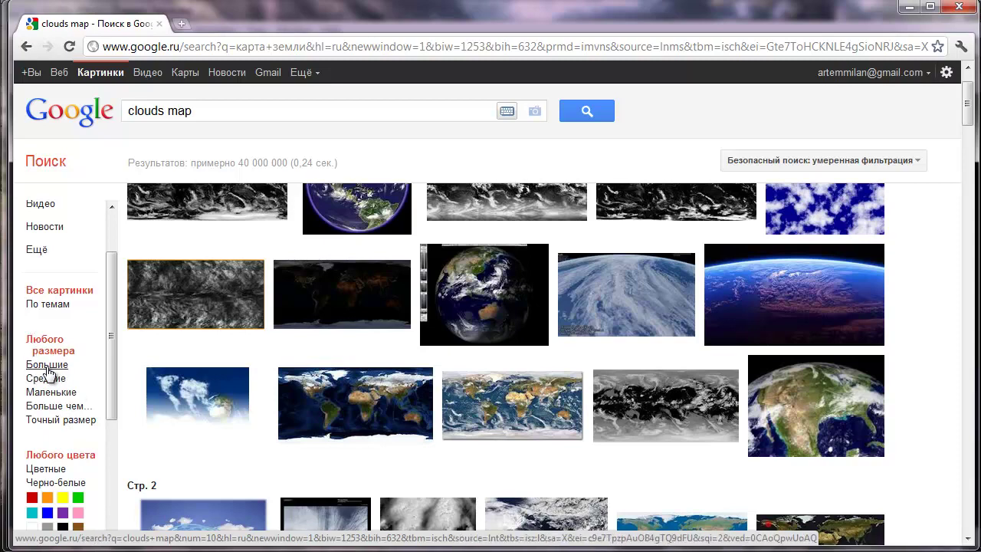
{"action": "left_click", "coordinate": [47, 368]}
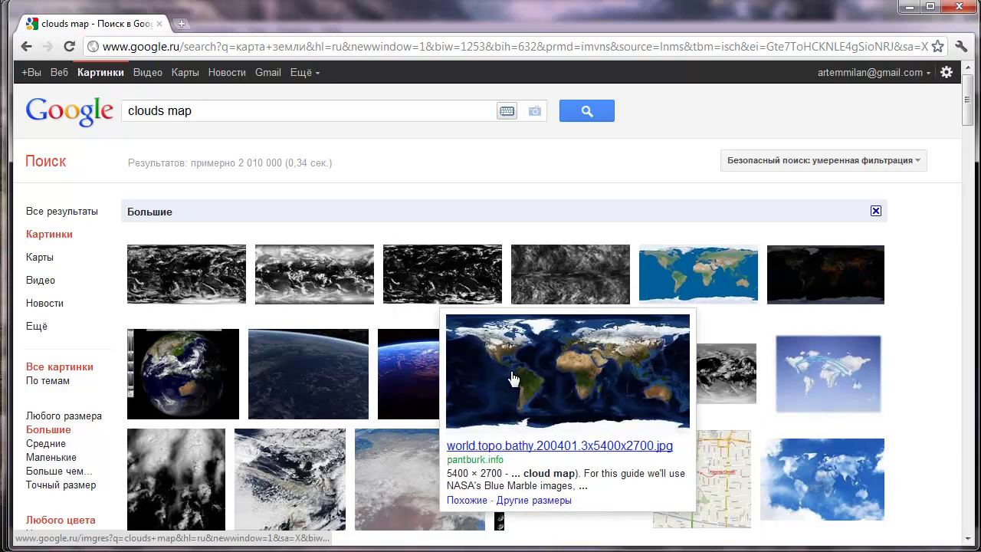
{"action": "mouse_move", "coordinate": [470, 394]}
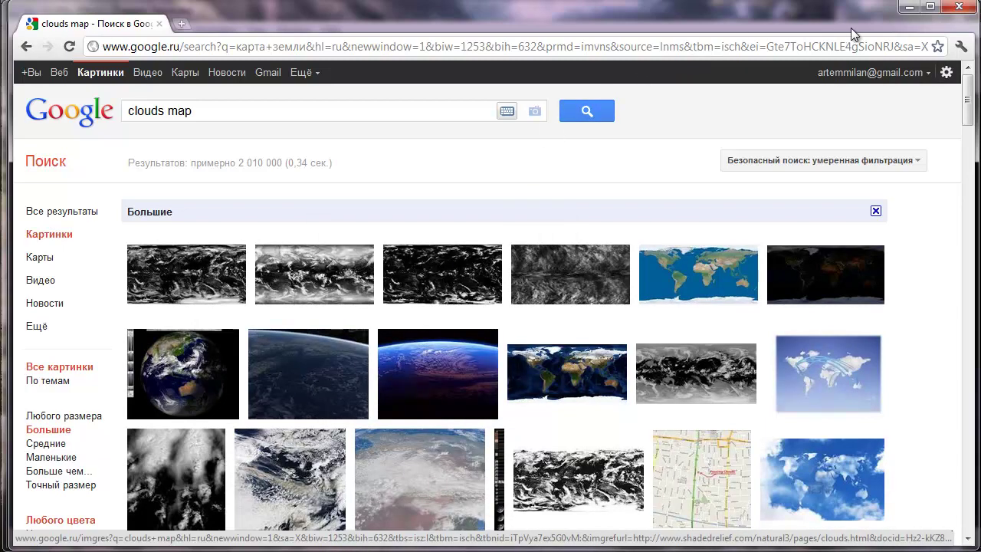
{"action": "left_click", "coordinate": [909, 7]}
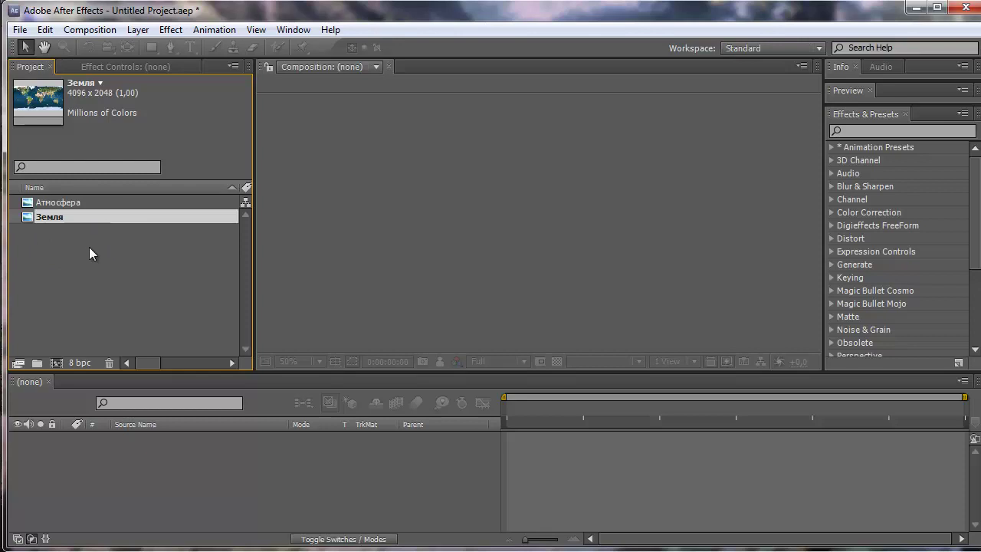
- Create a 1280×720, 25 fps, 10-second composition named 'Планета Земля'
{"action": "left_click", "coordinate": [100, 30]}
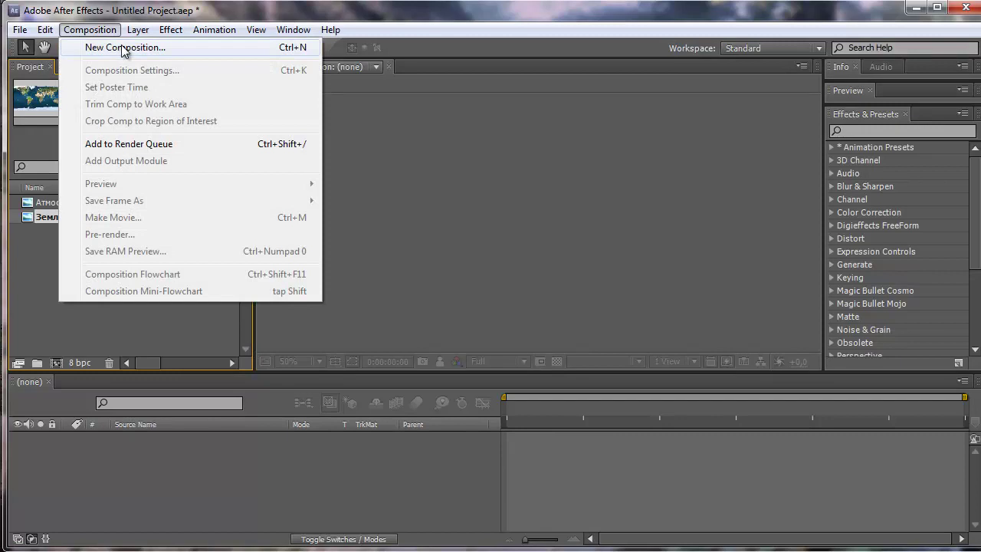
{"action": "left_click", "coordinate": [121, 44]}
{"action": "left_click_drag", "start_coordinate": [430, 117], "coordinate": [403, 116]}
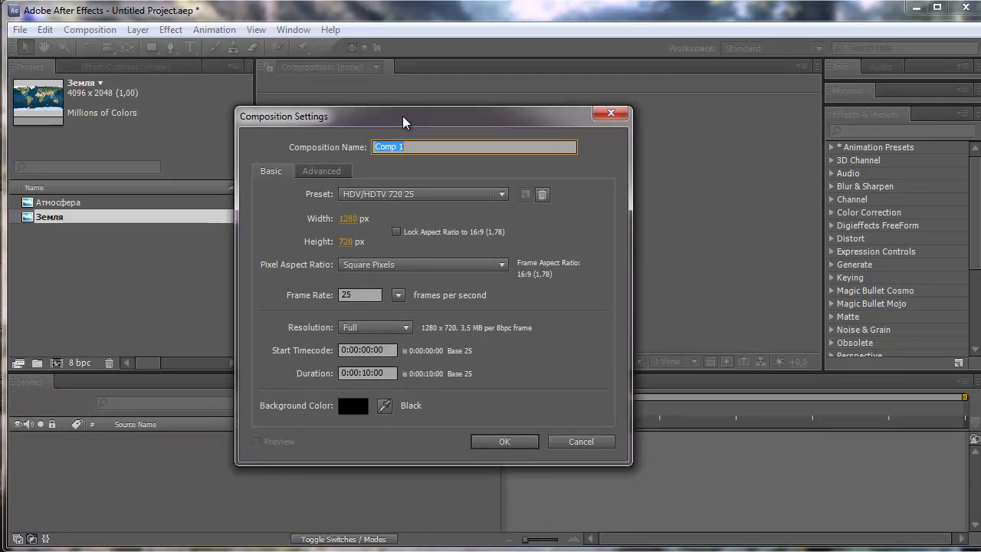
{"action": "type", "text": "Планета "}
{"action": "type", "text": "Земля"}
{"action": "left_click", "coordinate": [521, 439]}
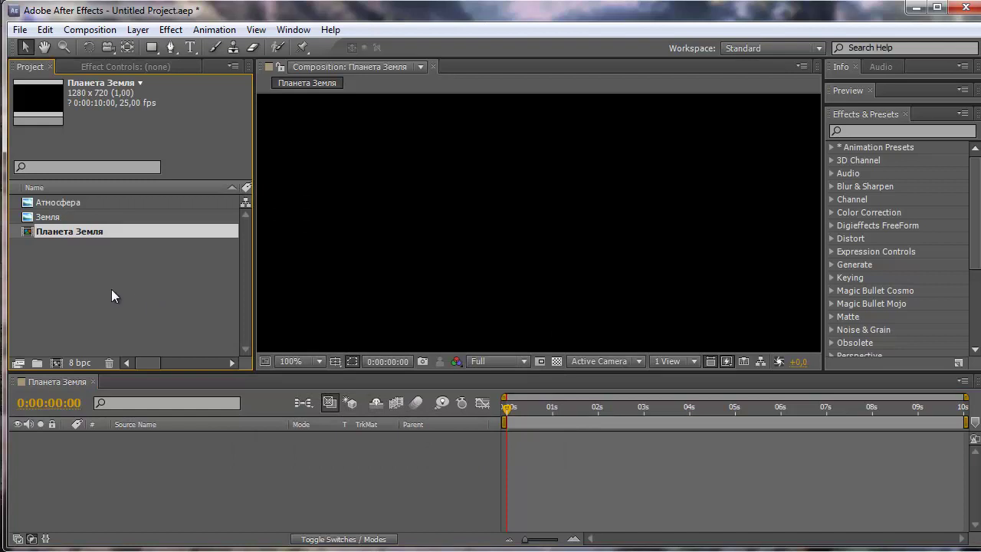
- Add the Земля texture to Планета Земля and find CC Sphere via an effects search
{"action": "left_click", "coordinate": [46, 216]}
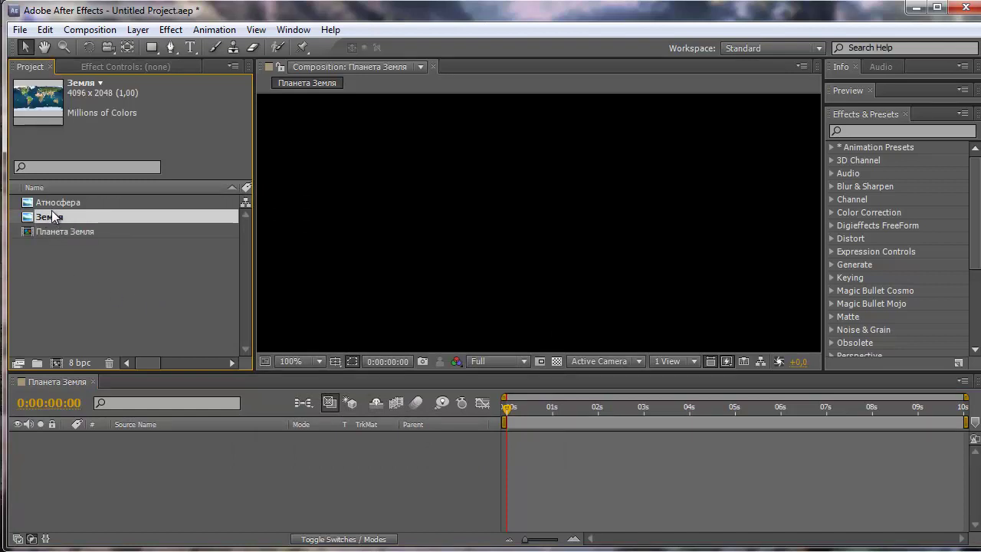
{"action": "left_click_drag", "start_coordinate": [50, 213], "coordinate": [117, 452]}
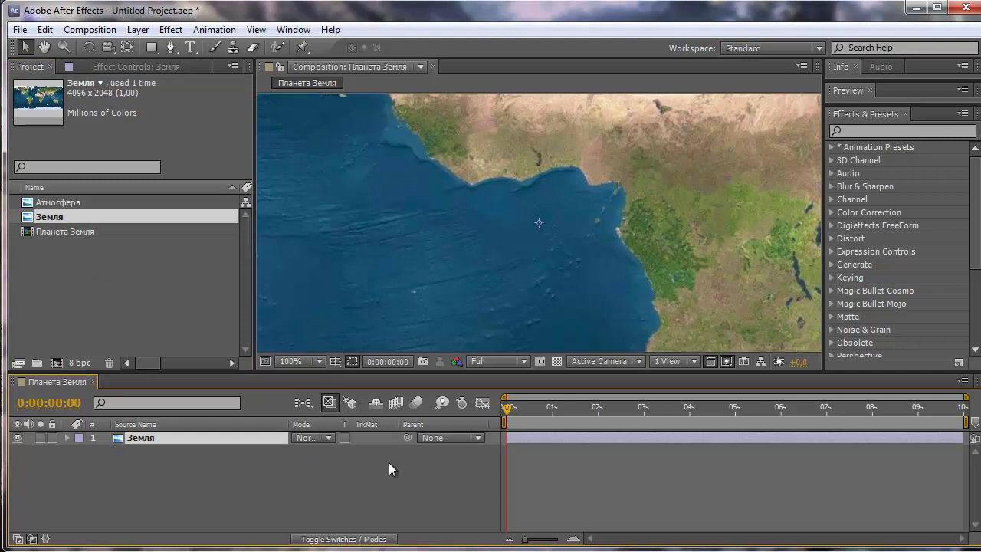
{"action": "left_click", "coordinate": [849, 132]}
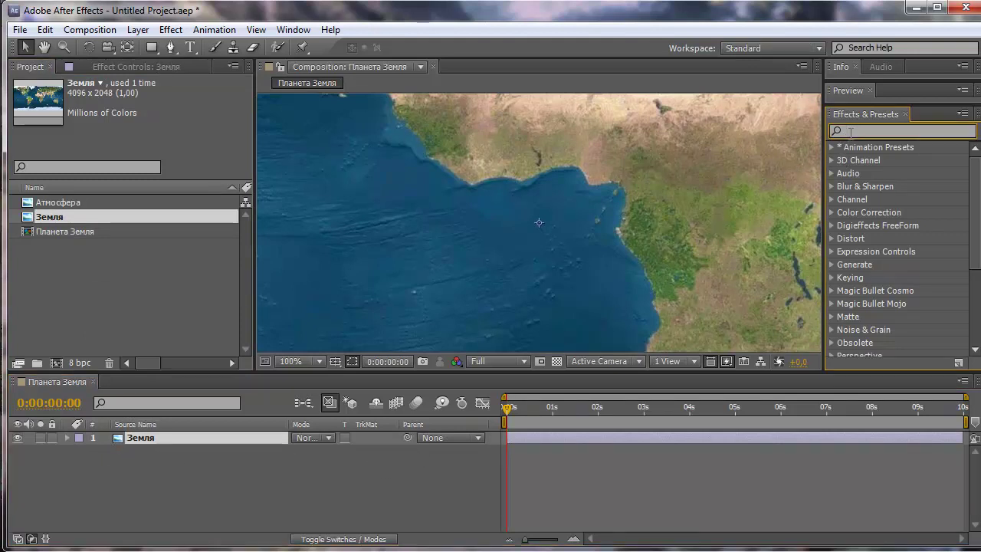
{"action": "type", "text": "cc"}
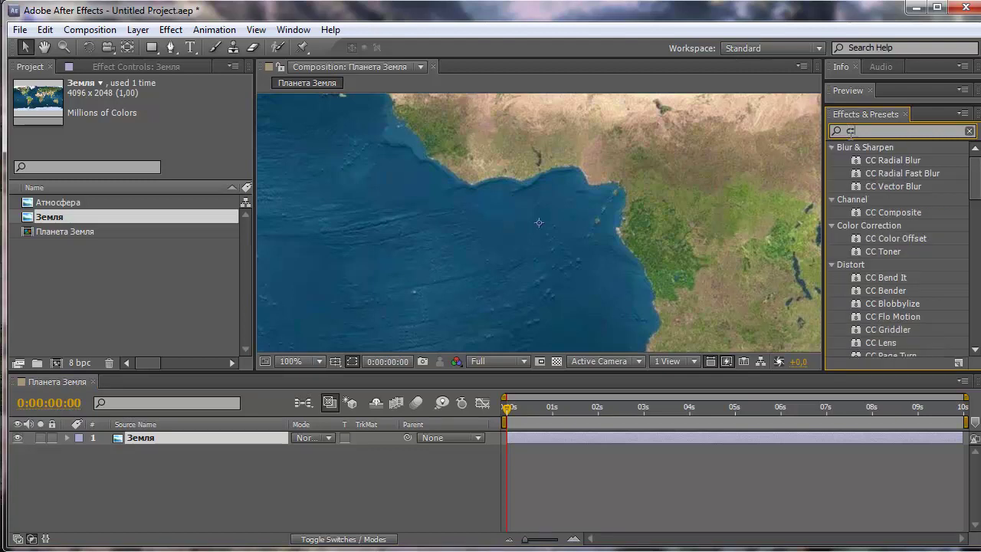
{"action": "type", "text": " sphere"}
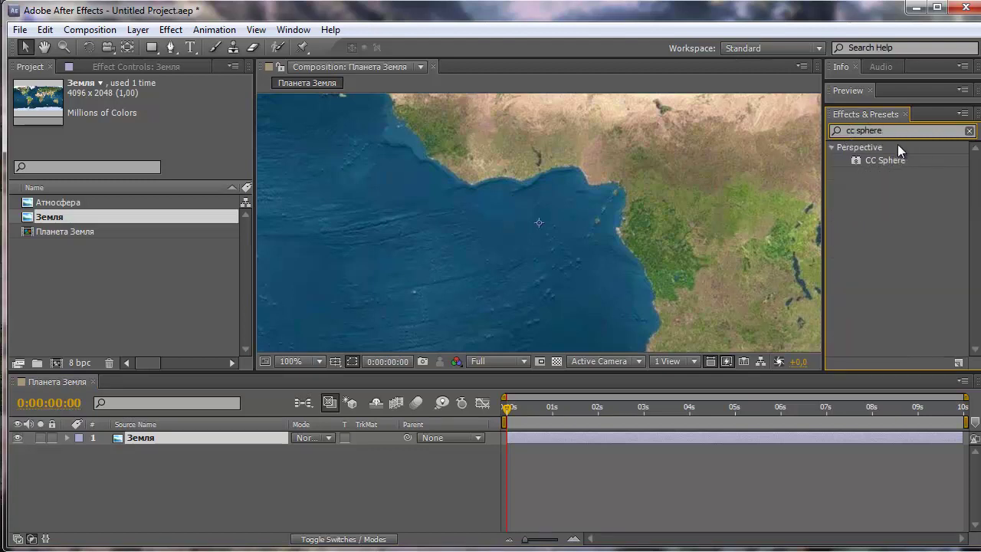
{"action": "left_click", "coordinate": [887, 160]}
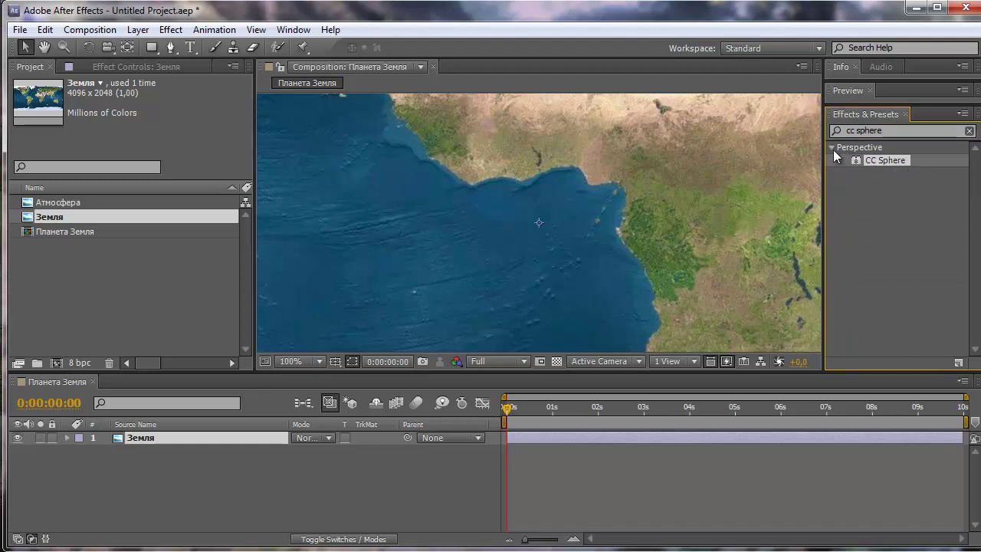
- Apply CC Sphere to the Земля layer and set its Radius to 230
{"action": "left_click_drag", "start_coordinate": [887, 162], "coordinate": [559, 225]}
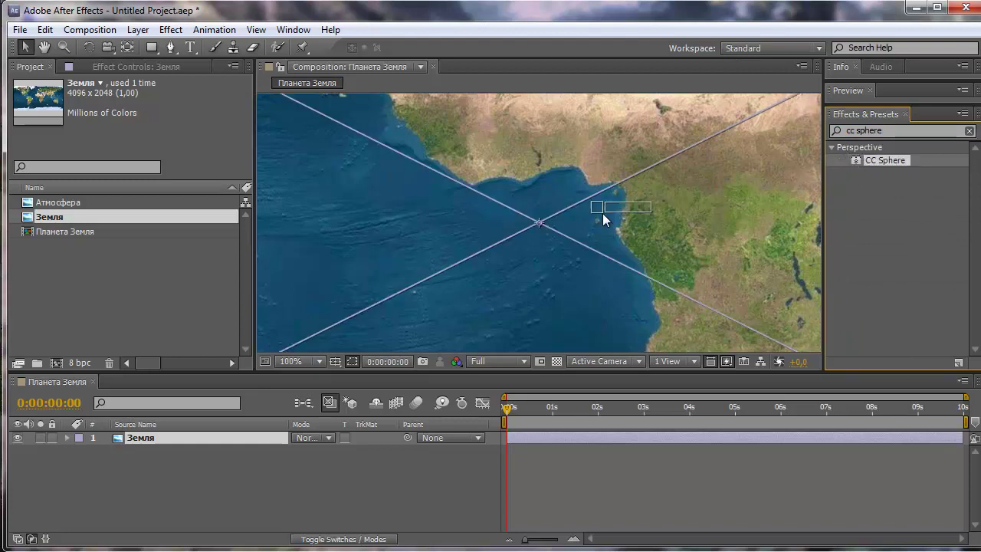
{"action": "scroll", "coordinate": [559, 218], "scroll_direction": "down", "scroll_amount": 2}
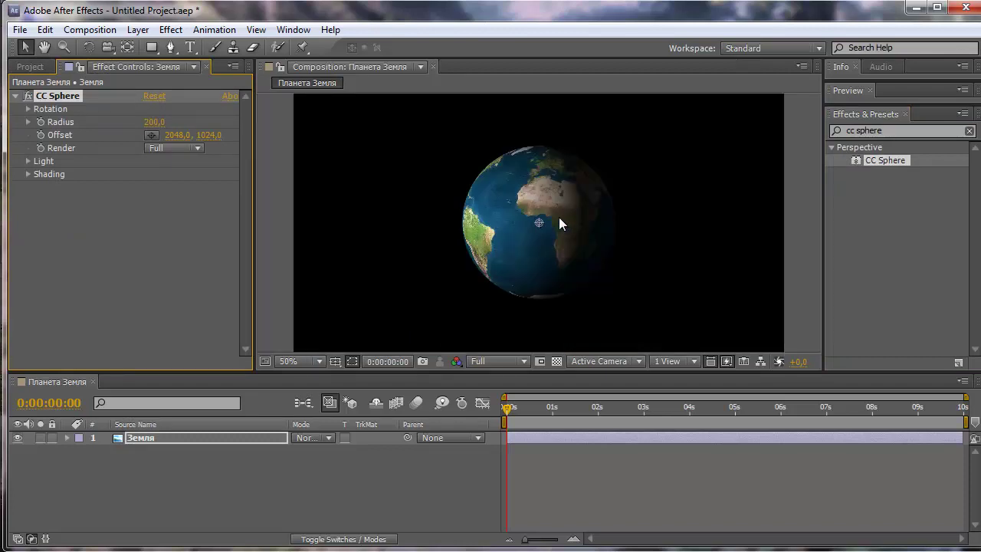
{"action": "scroll", "coordinate": [558, 216], "scroll_direction": "up", "scroll_amount": 2}
{"action": "scroll", "coordinate": [548, 205], "scroll_direction": "down", "scroll_amount": 2}
{"action": "scroll", "coordinate": [596, 217], "scroll_direction": "up", "scroll_amount": 2}
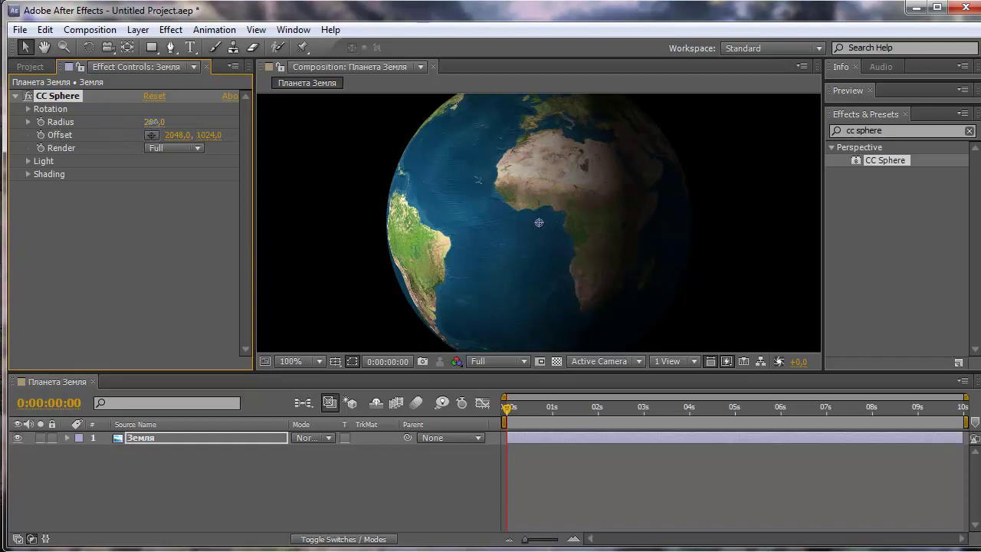
{"action": "left_click", "coordinate": [155, 121]}
{"action": "type", "text": "230"}
{"action": "left_click", "coordinate": [141, 212]}
{"action": "scroll", "coordinate": [518, 210], "scroll_direction": "down", "scroll_amount": 3}
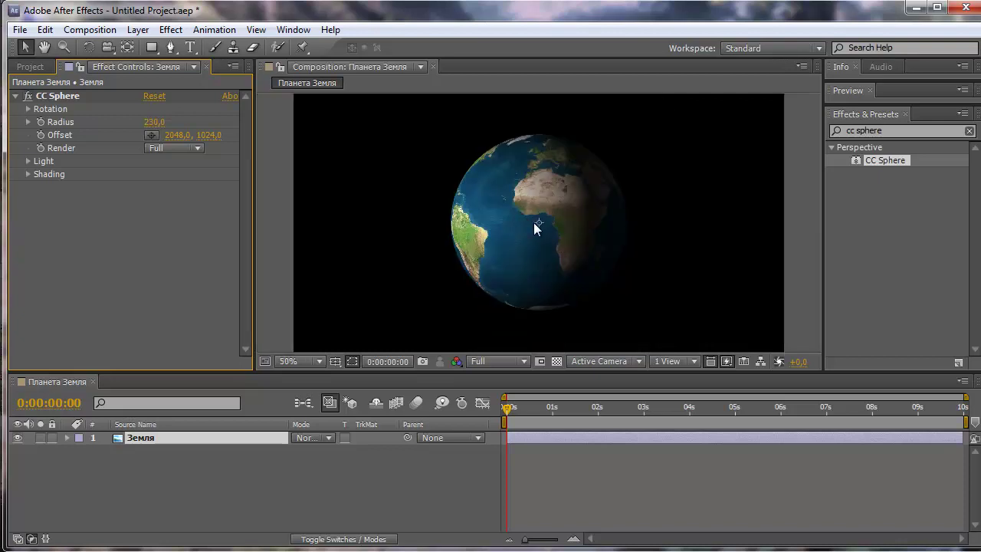
{"action": "scroll", "coordinate": [542, 241], "scroll_direction": "down", "scroll_amount": 1}
{"action": "scroll", "coordinate": [542, 242], "scroll_direction": "up", "scroll_amount": 2}
- Create a black 1280×720 comp-size solid named Stars
{"action": "left_click", "coordinate": [138, 30]}
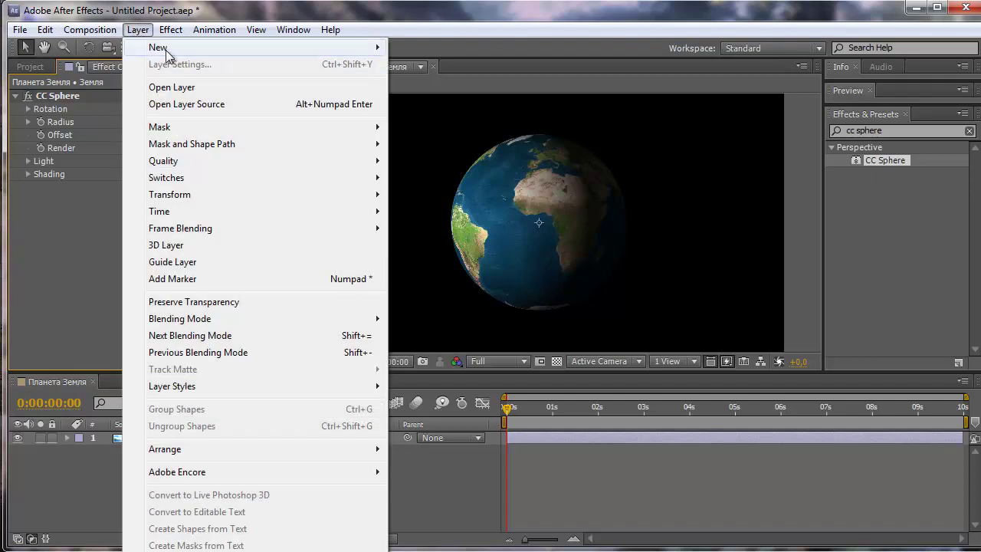
{"action": "mouse_move", "coordinate": [137, 44]}
{"action": "left_click", "coordinate": [414, 66]}
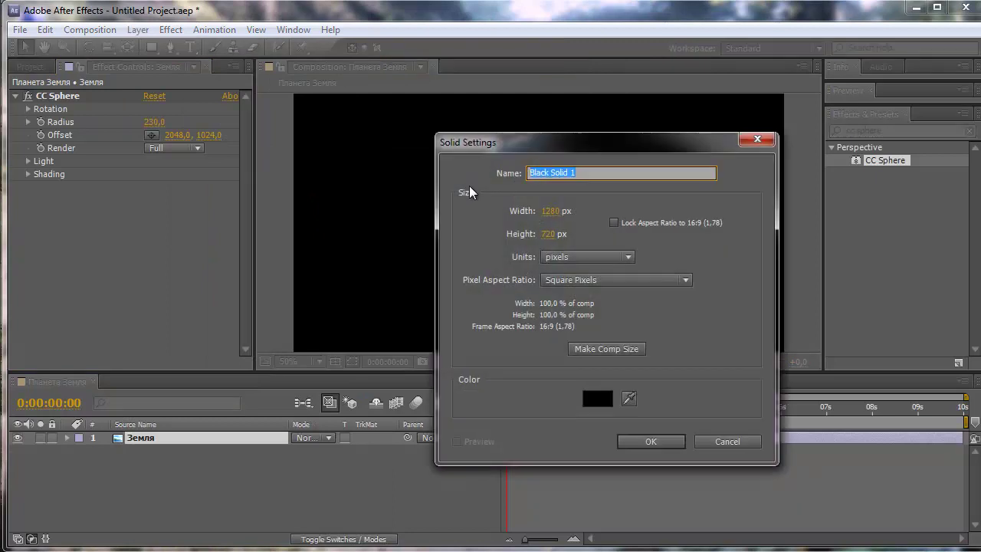
{"action": "left_click_drag", "start_coordinate": [549, 136], "coordinate": [382, 119]}
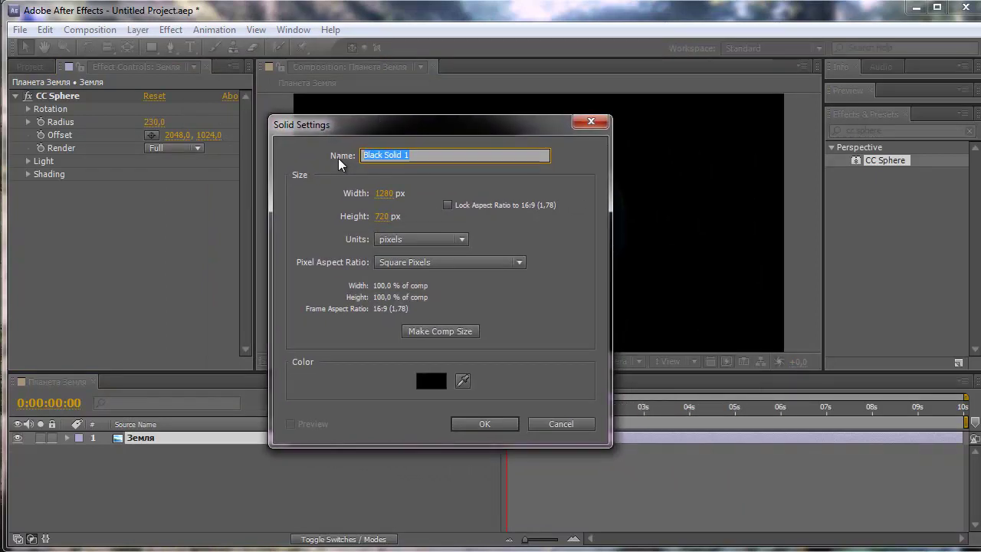
{"action": "key", "text": "BackSpace"}
{"action": "type", "text": "Stars"}
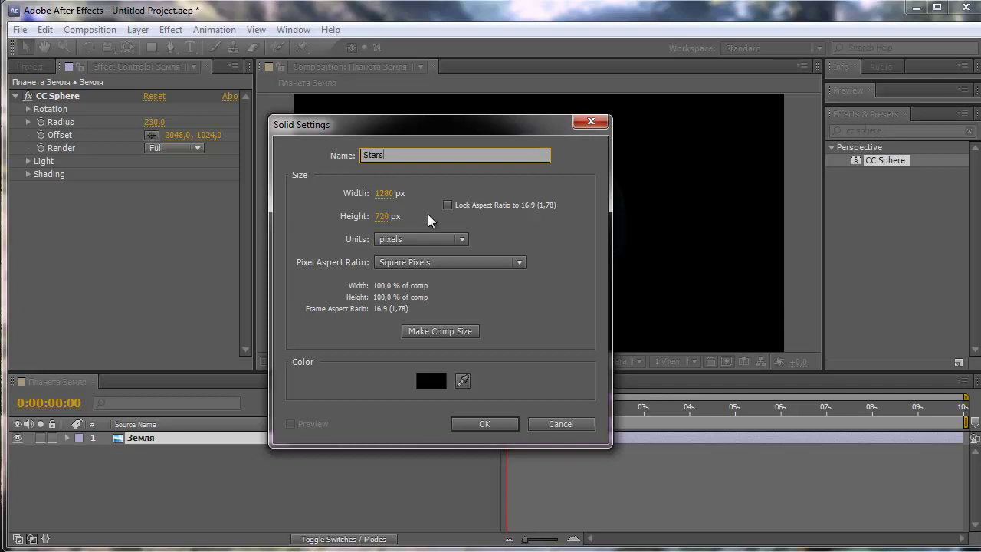
{"action": "left_click", "coordinate": [420, 331]}
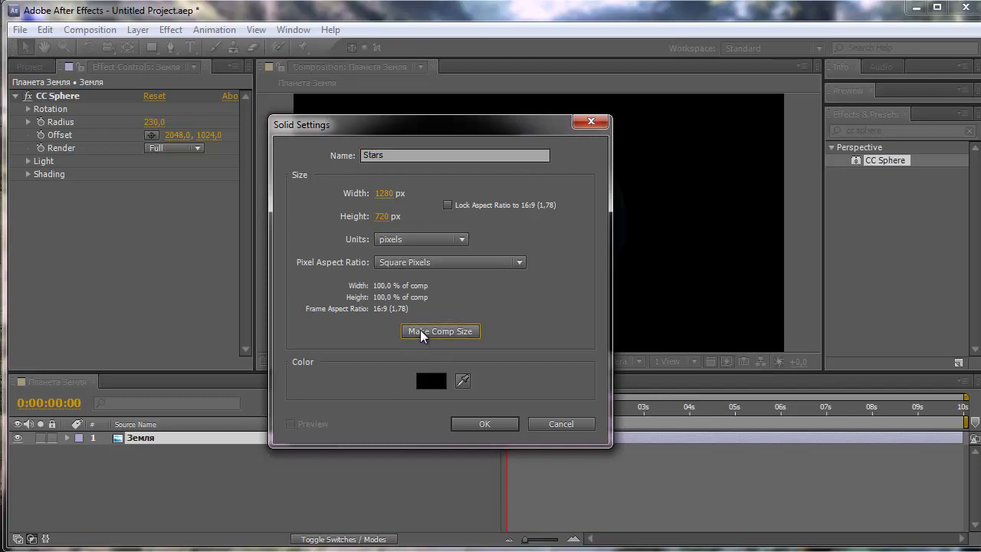
{"action": "left_click", "coordinate": [483, 423]}
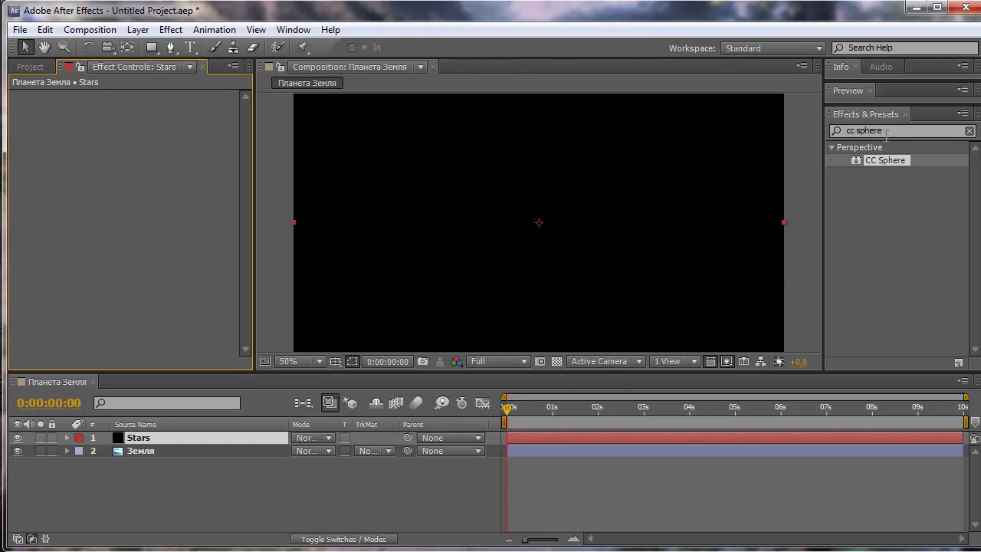
{"action": "left_click_drag", "start_coordinate": [889, 131], "coordinate": [829, 131]}
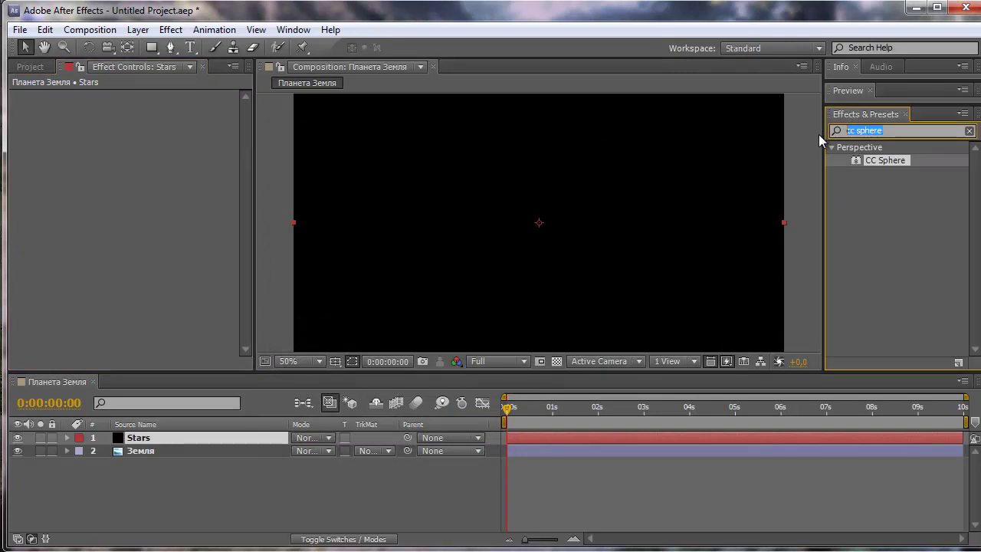
- Apply Fractal Noise to the Stars layer and reduce its Scale to 10
{"action": "type", "text": "fractal noi"}
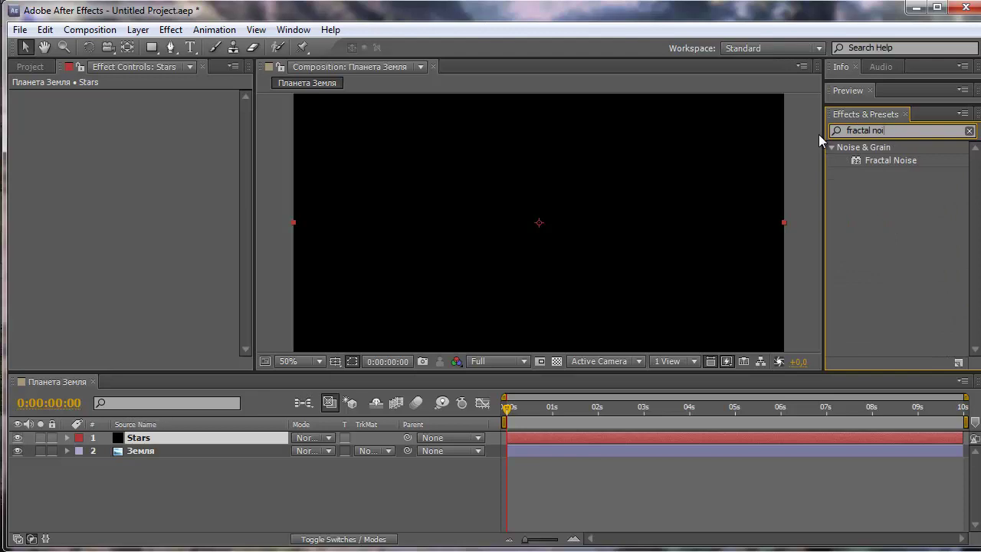
{"action": "type", "text": "se"}
{"action": "left_click_drag", "start_coordinate": [888, 161], "coordinate": [547, 226]}
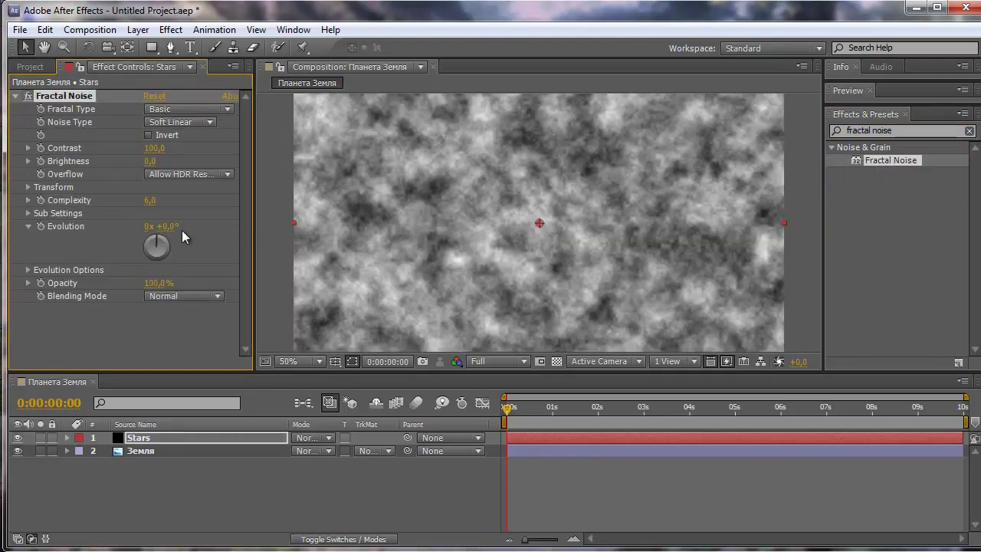
{"action": "left_click", "coordinate": [28, 186]}
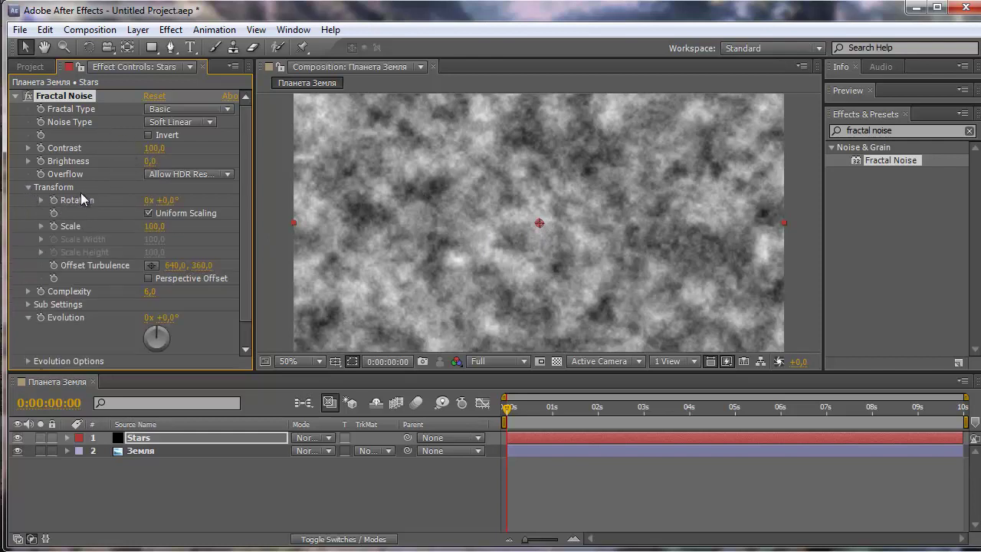
{"action": "left_click", "coordinate": [154, 226]}
{"action": "type", "text": "10"}
{"action": "key", "text": "Return"}
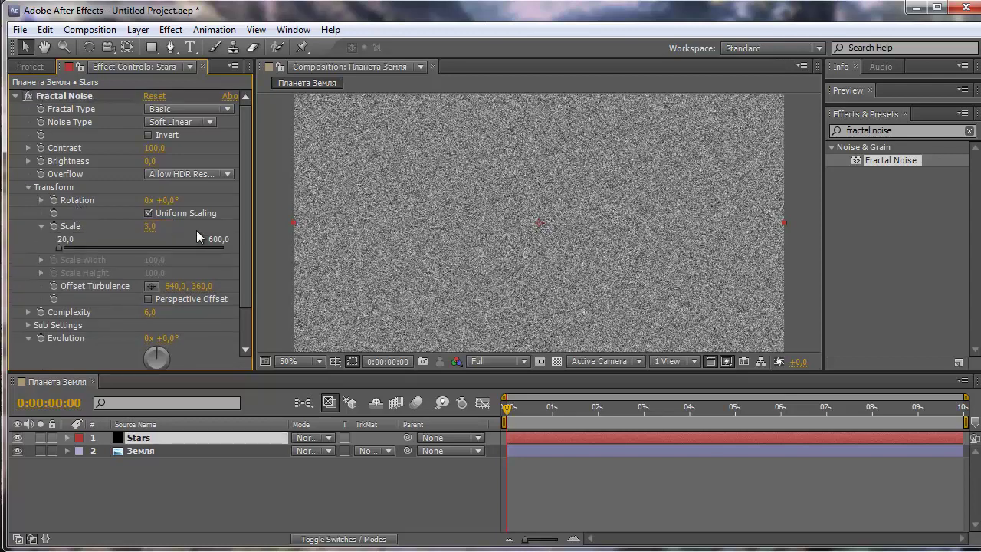
{"action": "left_click", "coordinate": [29, 186]}
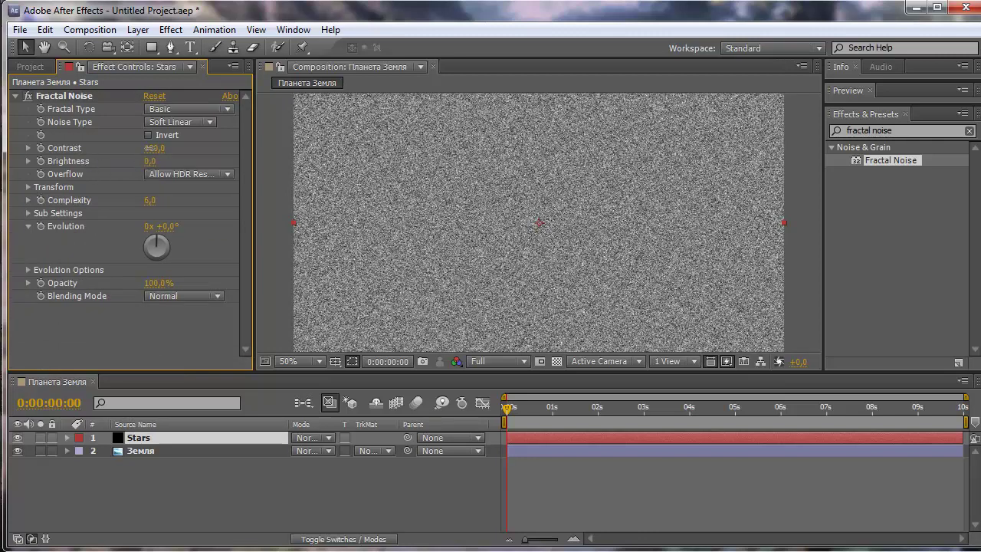
- Set the noise Contrast to 400 and Brightness to -170 for sparse stars
{"action": "left_click", "coordinate": [154, 149]}
{"action": "type", "text": "400"}
{"action": "key", "text": "Return"}
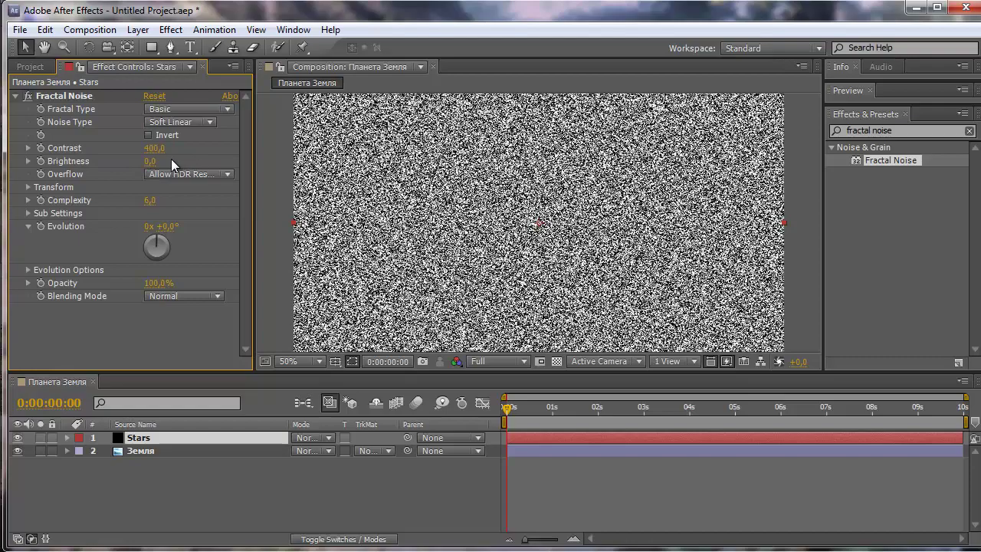
{"action": "left_click_drag", "start_coordinate": [150, 163], "coordinate": [29, 174]}
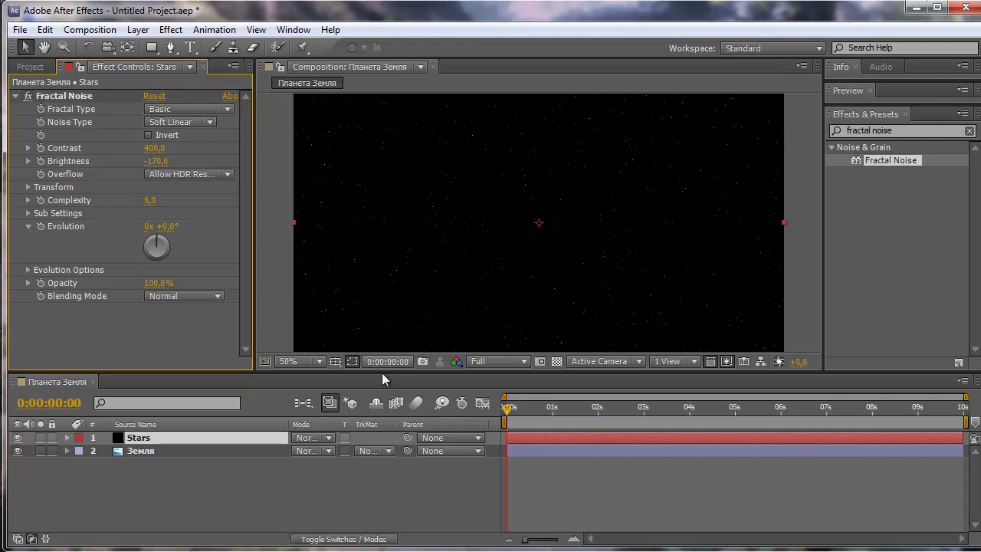
{"action": "left_click", "coordinate": [507, 408]}
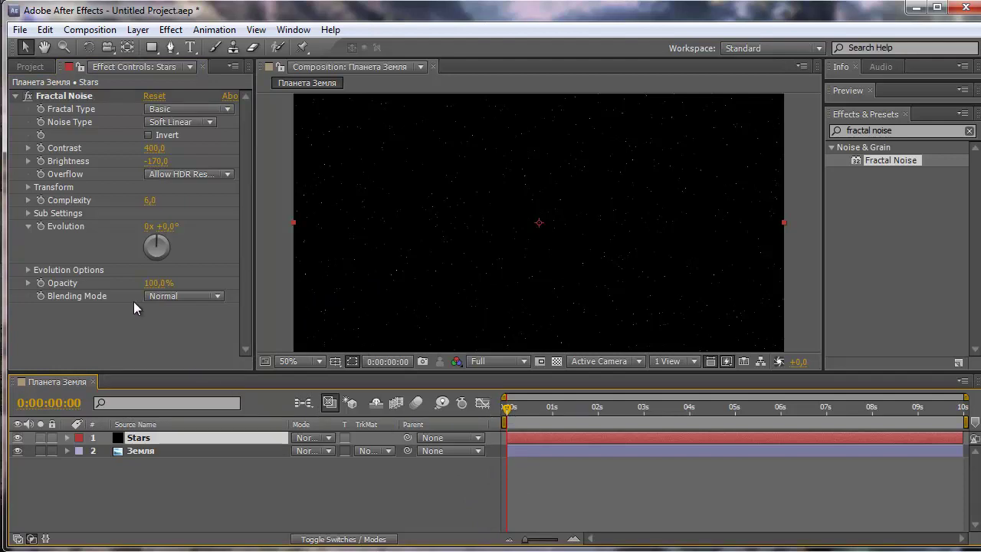
- Keyframe Evolution from 0x to 1x over the clip and move Stars below Земля
{"action": "left_click", "coordinate": [41, 227]}
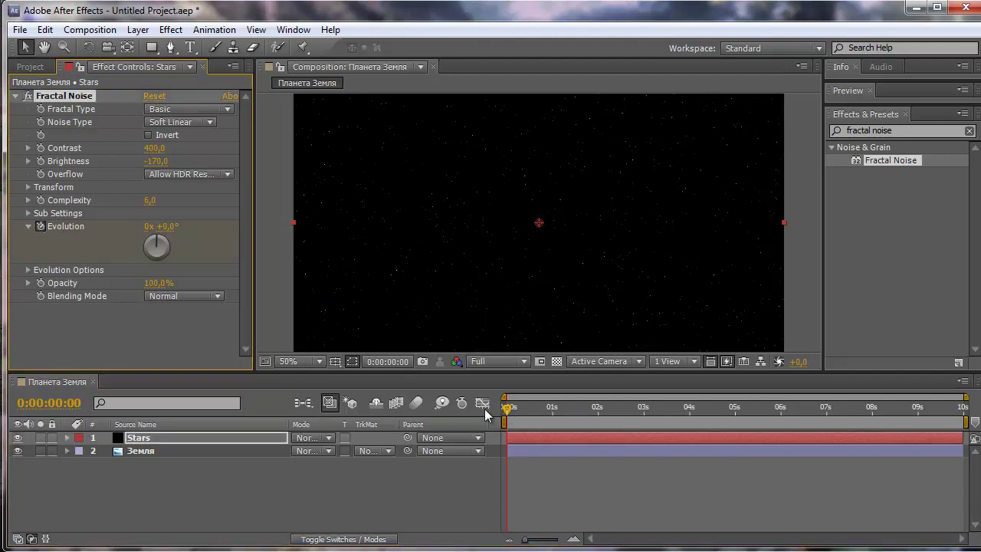
{"action": "left_click_drag", "start_coordinate": [511, 410], "coordinate": [974, 427]}
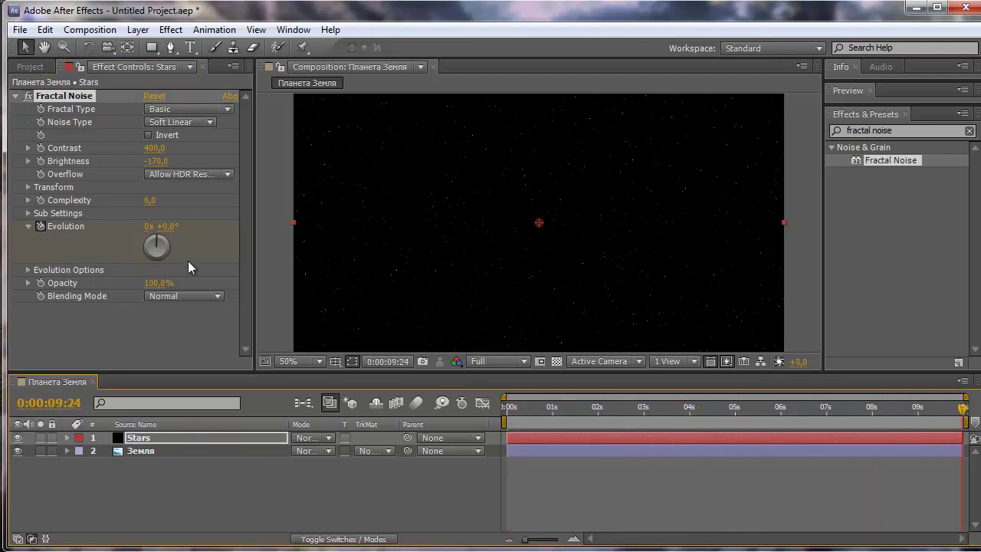
{"action": "left_click", "coordinate": [148, 226]}
{"action": "type", "text": "1"}
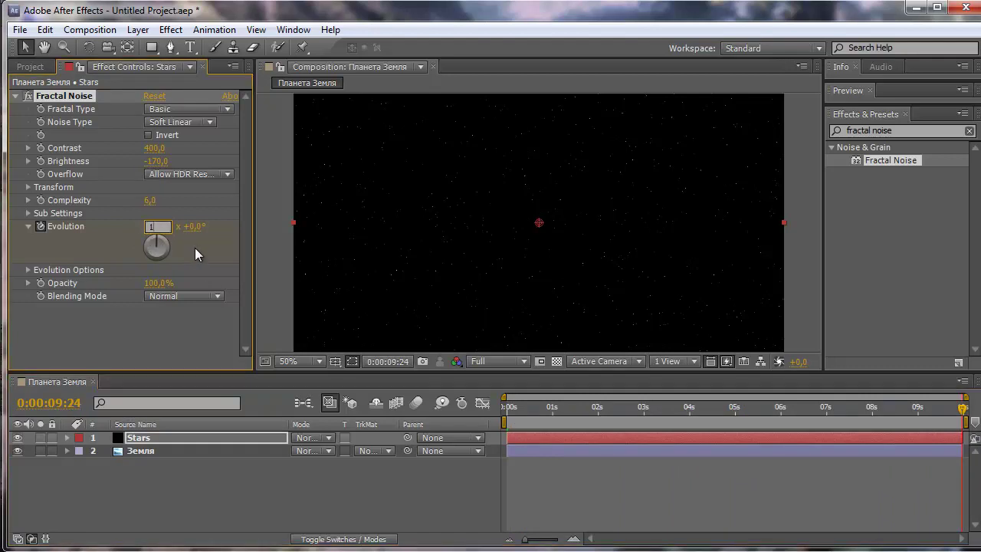
{"action": "key", "text": "Return"}
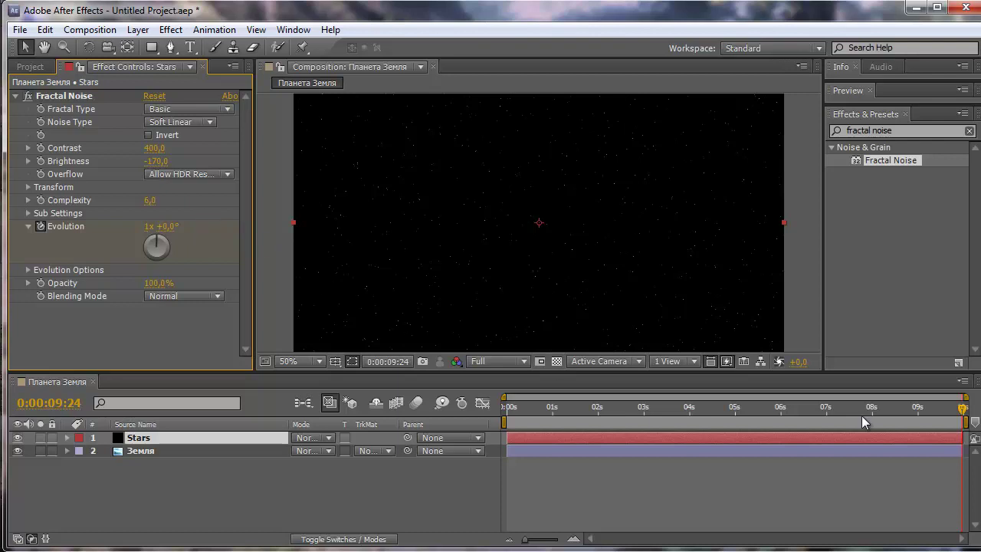
{"action": "left_click_drag", "start_coordinate": [956, 411], "coordinate": [497, 425]}
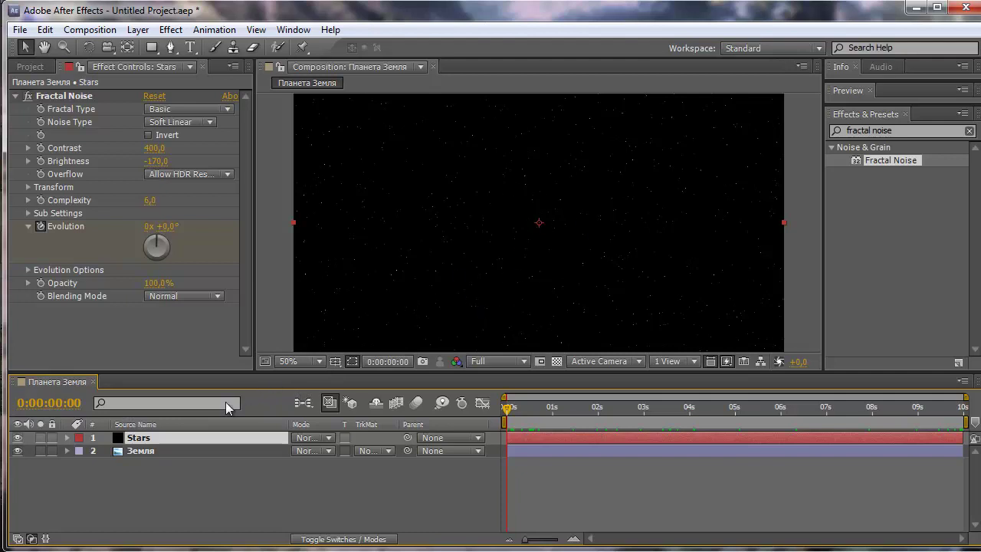
{"action": "left_click_drag", "start_coordinate": [150, 434], "coordinate": [146, 469]}
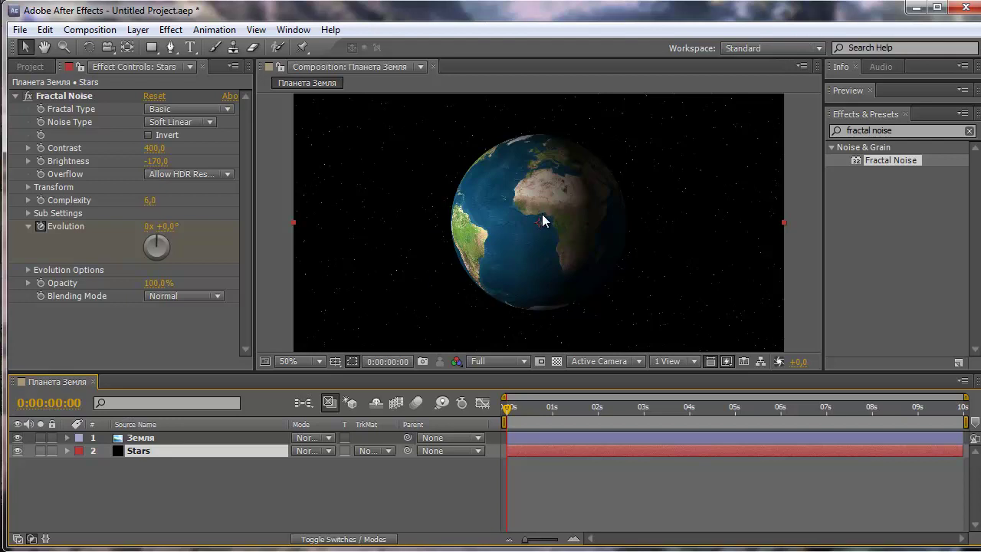
{"action": "left_click", "coordinate": [397, 509]}
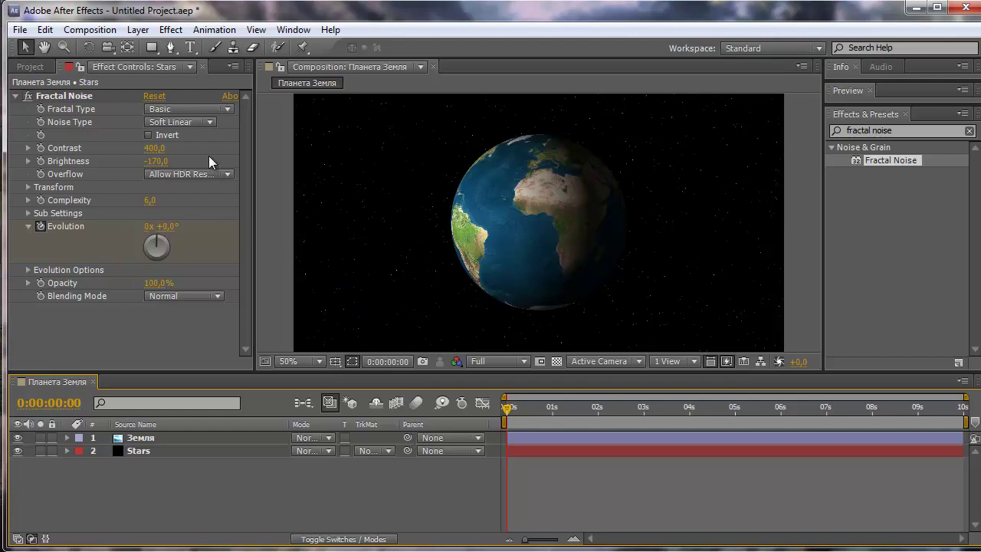
- Add a black comp-size solid named Fog as the top layer
{"action": "left_click", "coordinate": [138, 30]}
{"action": "mouse_move", "coordinate": [179, 47]}
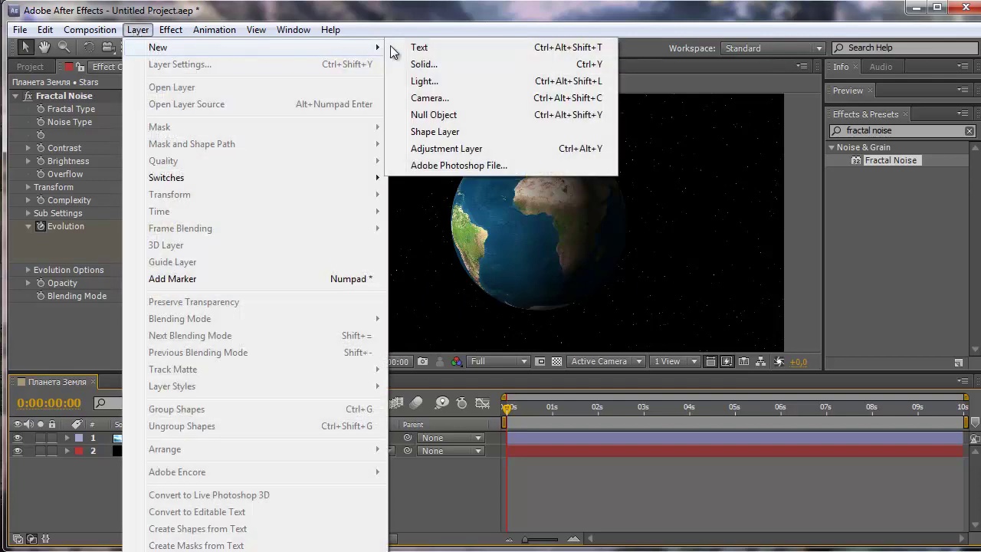
{"action": "left_click", "coordinate": [424, 65]}
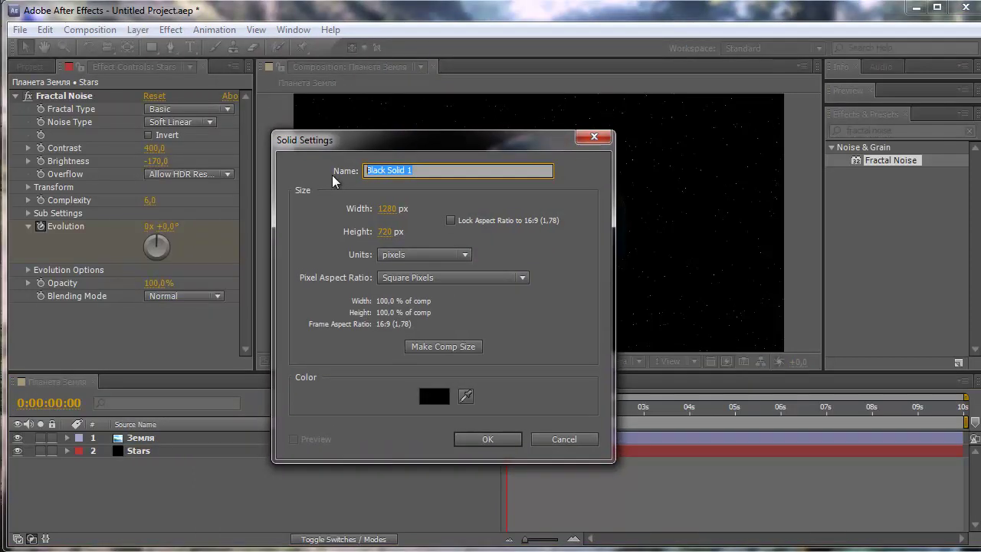
{"action": "type", "text": "Fog"}
{"action": "left_click_drag", "start_coordinate": [410, 141], "coordinate": [393, 123]}
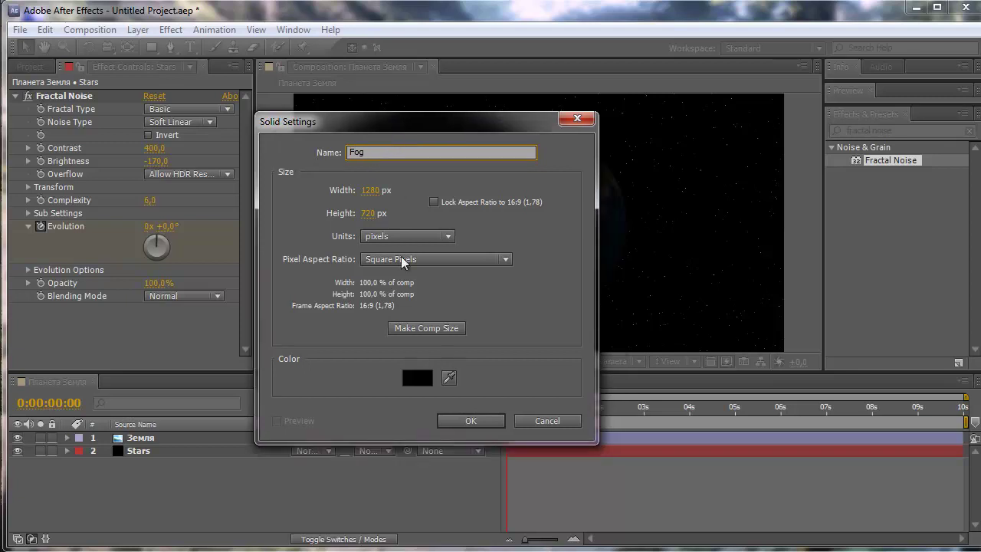
{"action": "left_click", "coordinate": [469, 419]}
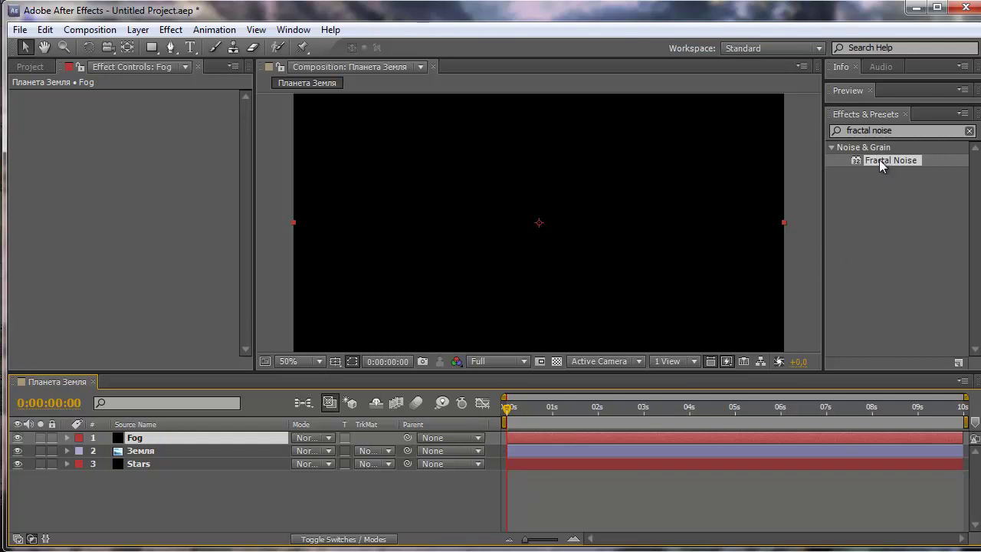
- Apply Fractal Noise to the Fog layer with Contrast 73 and Brightness 8
{"action": "mouse_move", "coordinate": [880, 159]}
{"action": "left_mouse_down"}
{"action": "mouse_move", "coordinate": [207, 436]}
{"action": "mouse_move", "coordinate": [164, 434]}
{"action": "left_mouse_up"}
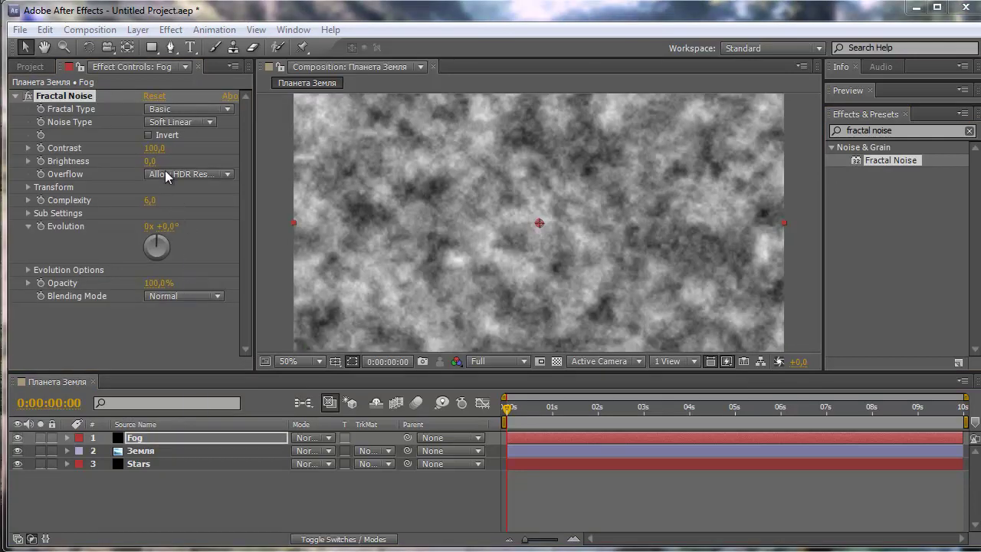
{"action": "left_click_drag", "start_coordinate": [154, 148], "coordinate": [163, 155]}
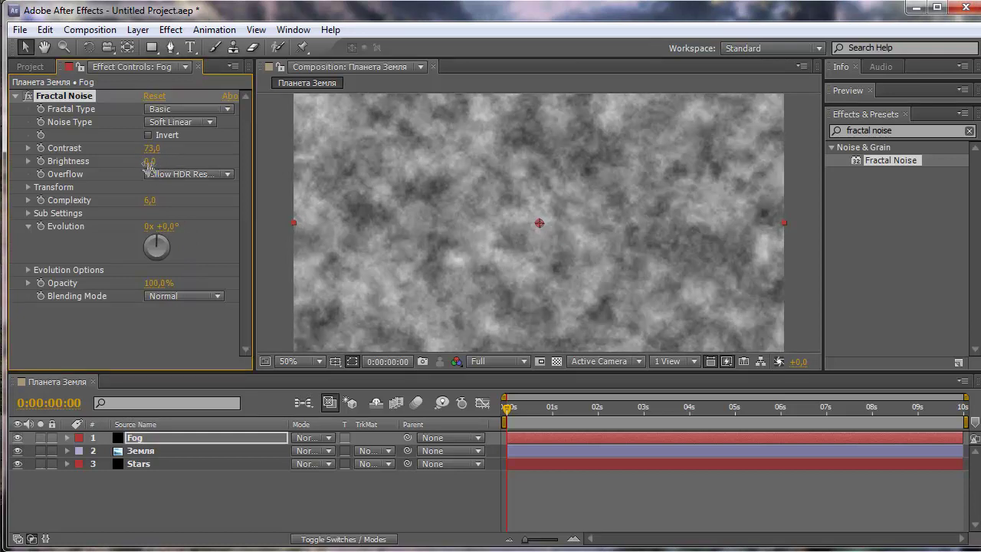
{"action": "left_click_drag", "start_coordinate": [148, 164], "coordinate": [157, 166]}
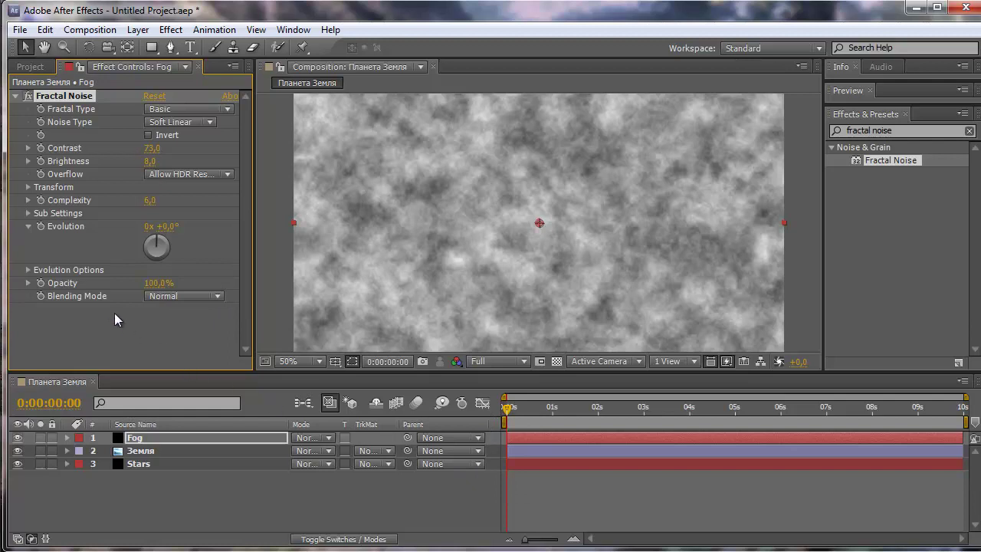
- Start keyframes on the noise's Offset Turbulence and Evolution under Transform
{"action": "left_click", "coordinate": [28, 187]}
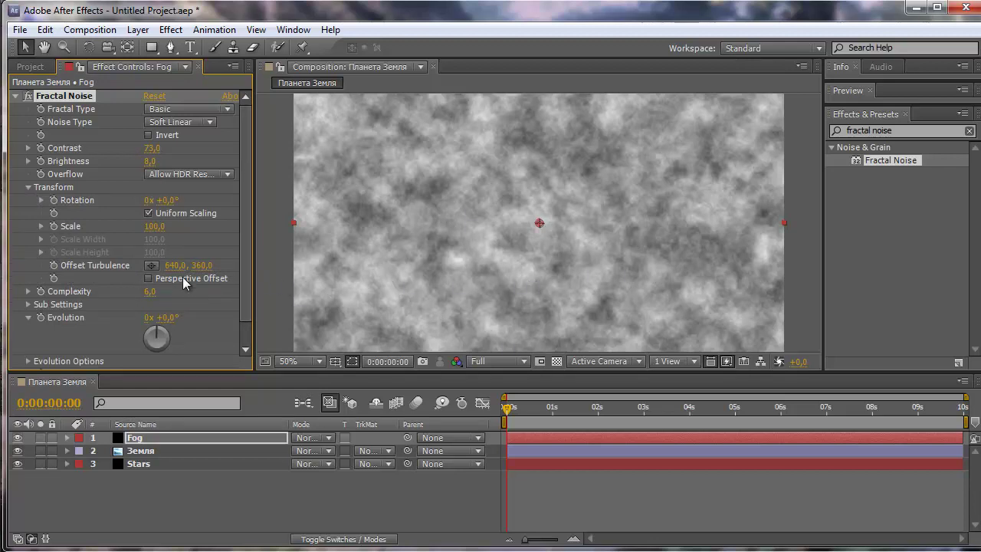
{"action": "mouse_move", "coordinate": [176, 265]}
{"action": "left_mouse_down"}
{"action": "mouse_move", "coordinate": [196, 267]}
{"action": "mouse_move", "coordinate": [180, 284]}
{"action": "left_mouse_up"}
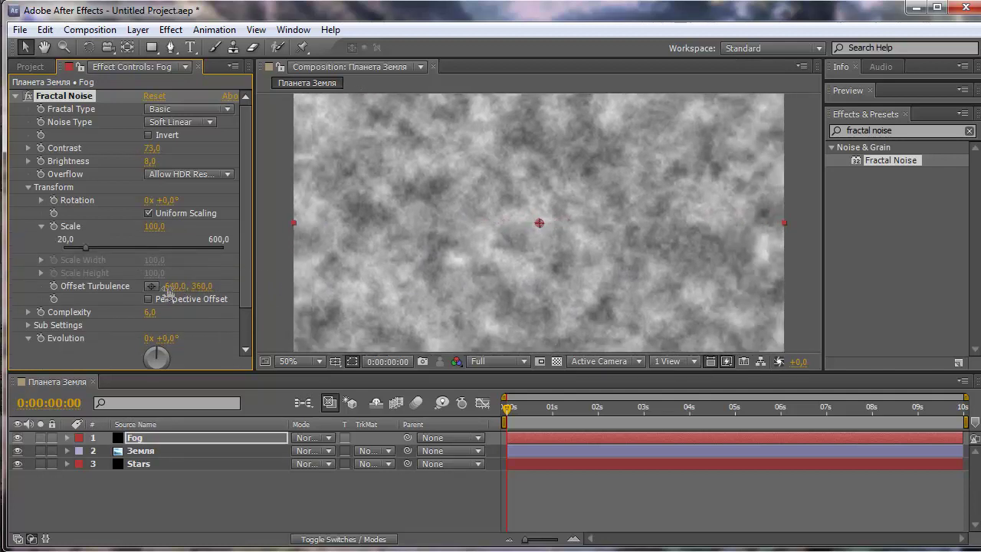
{"action": "left_click", "coordinate": [53, 286]}
{"action": "scroll", "coordinate": [173, 274], "scroll_direction": "down", "scroll_amount": 2}
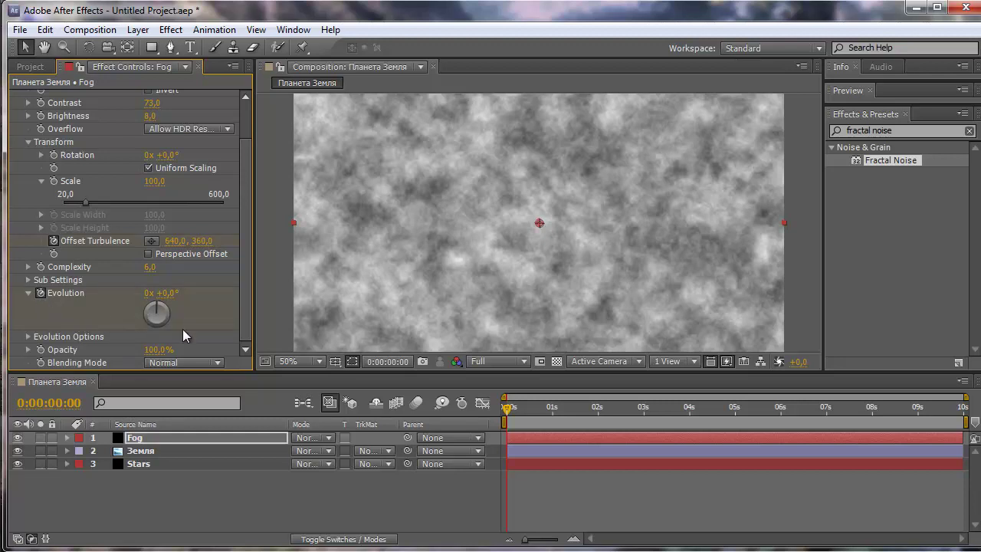
- At the last frame, set Evolution to 3x and Offset Turbulence to 300, 360
{"action": "left_click_drag", "start_coordinate": [513, 414], "coordinate": [974, 423]}
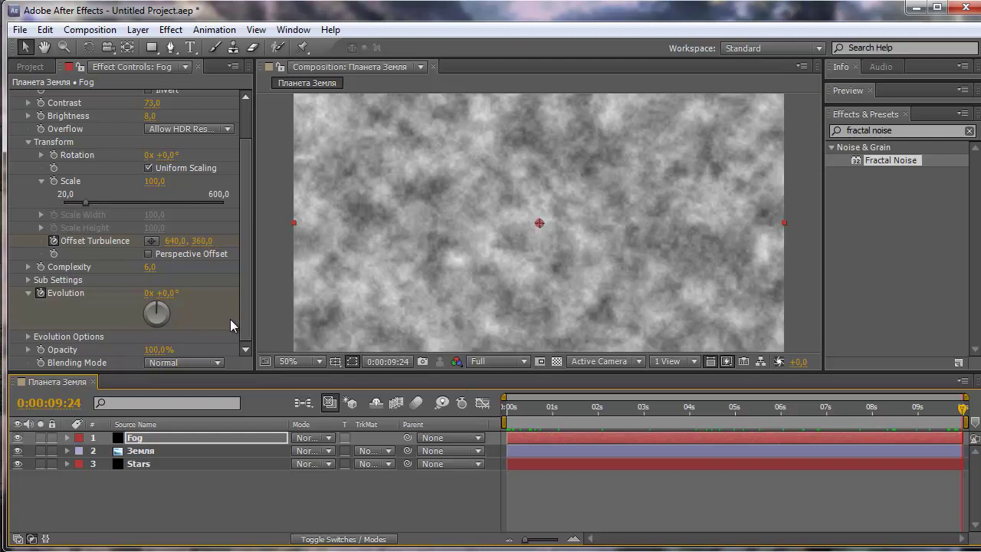
{"action": "left_click", "coordinate": [147, 293]}
{"action": "type", "text": "3"}
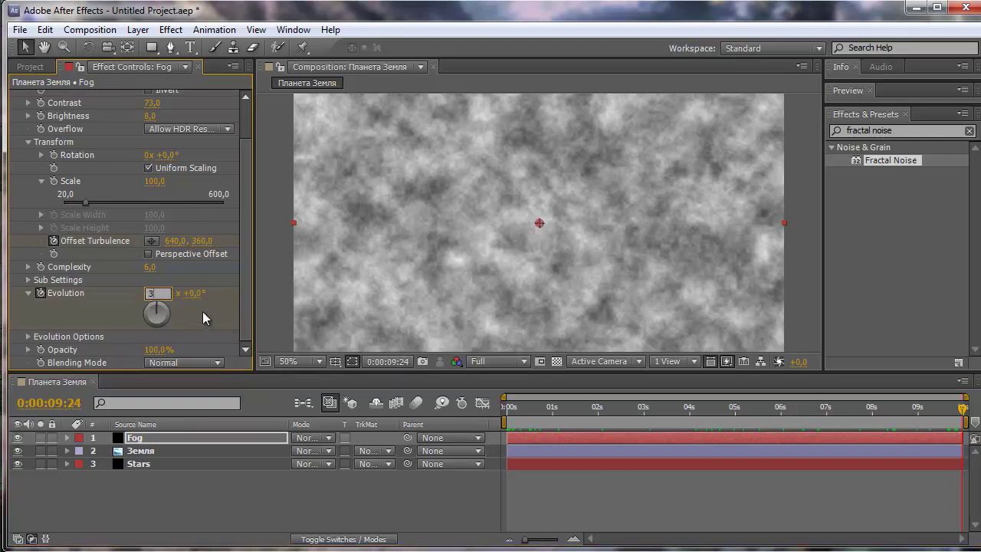
{"action": "key", "text": "Return"}
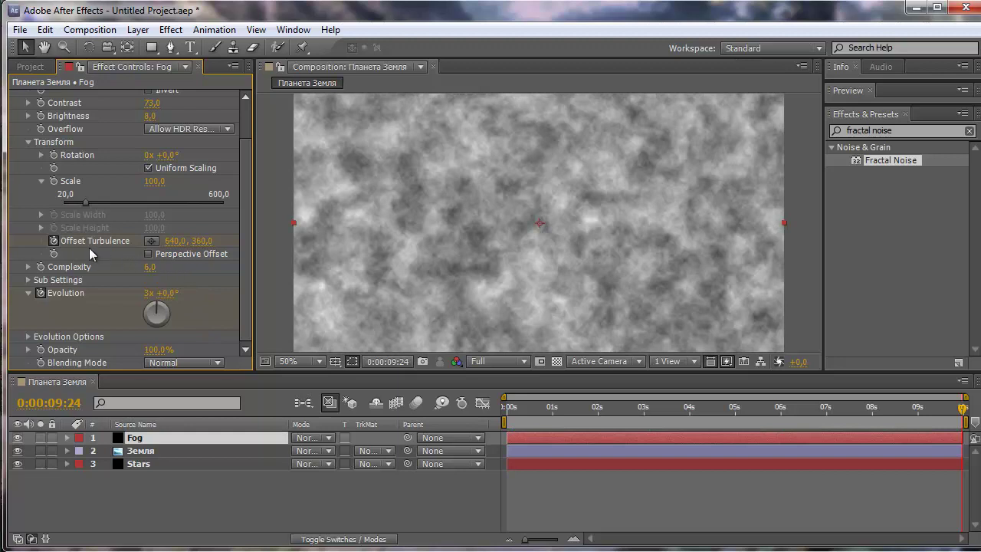
{"action": "left_click_drag", "start_coordinate": [174, 241], "coordinate": [167, 242]}
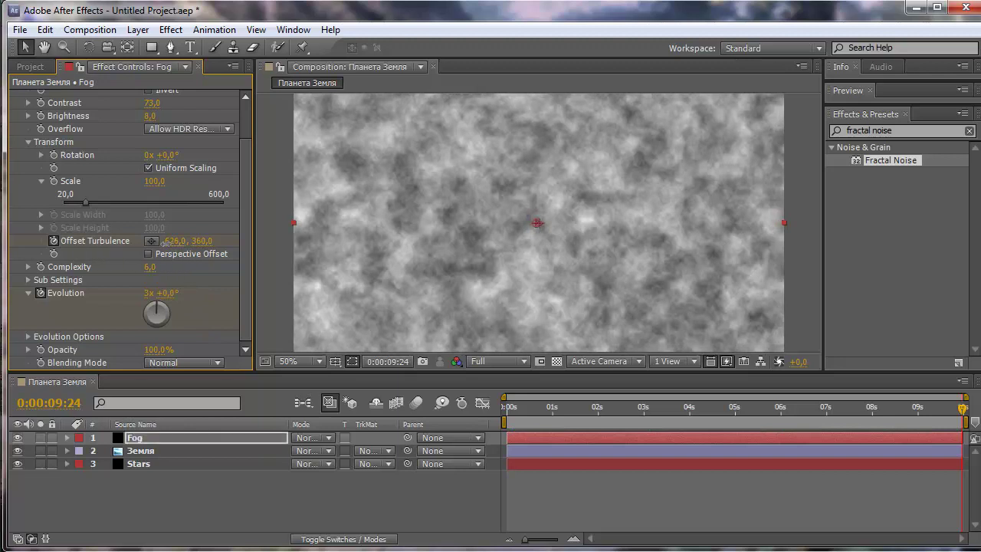
{"action": "left_click", "coordinate": [175, 242]}
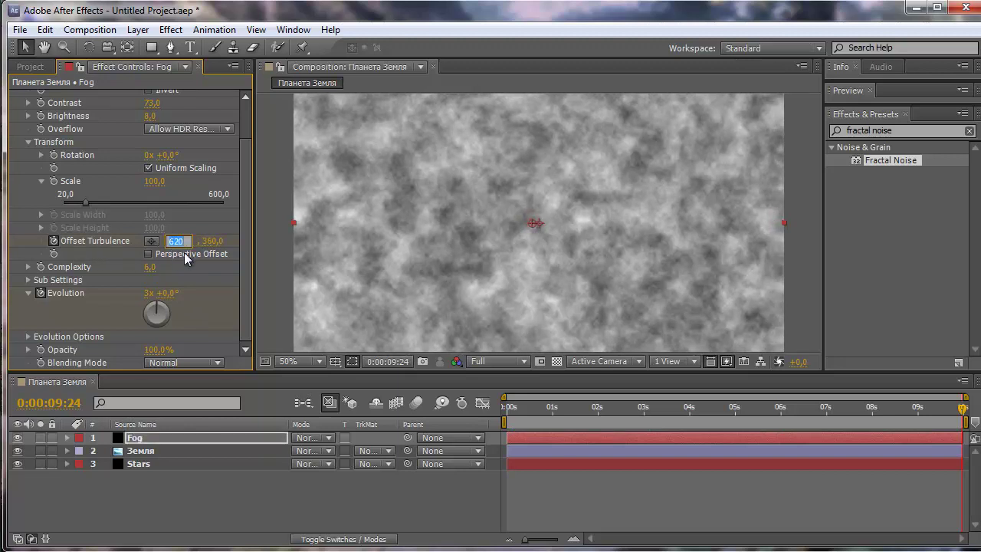
{"action": "type", "text": "300"}
{"action": "key", "text": "Return"}
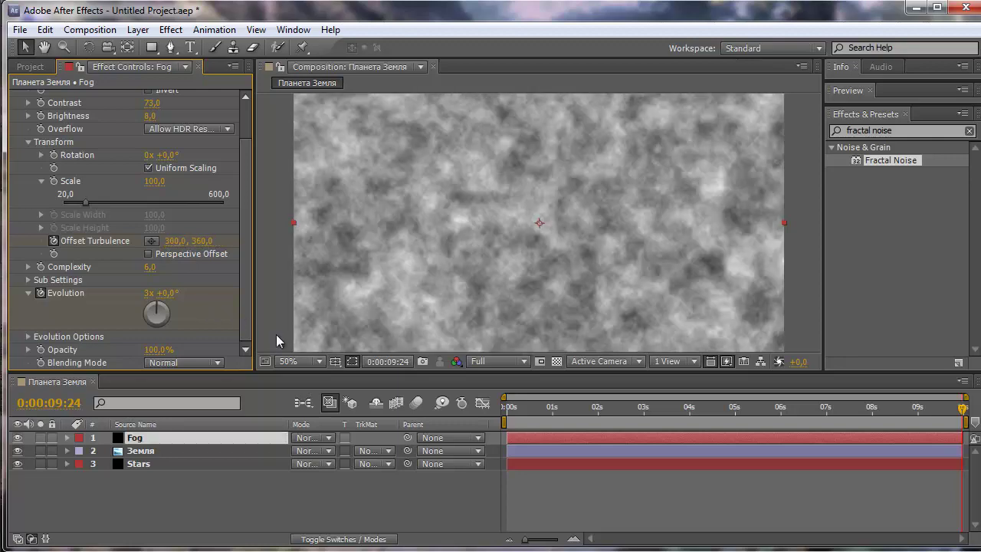
- Preview the fog animation, then return the playhead to 0
{"action": "left_click_drag", "start_coordinate": [963, 407], "coordinate": [584, 408]}
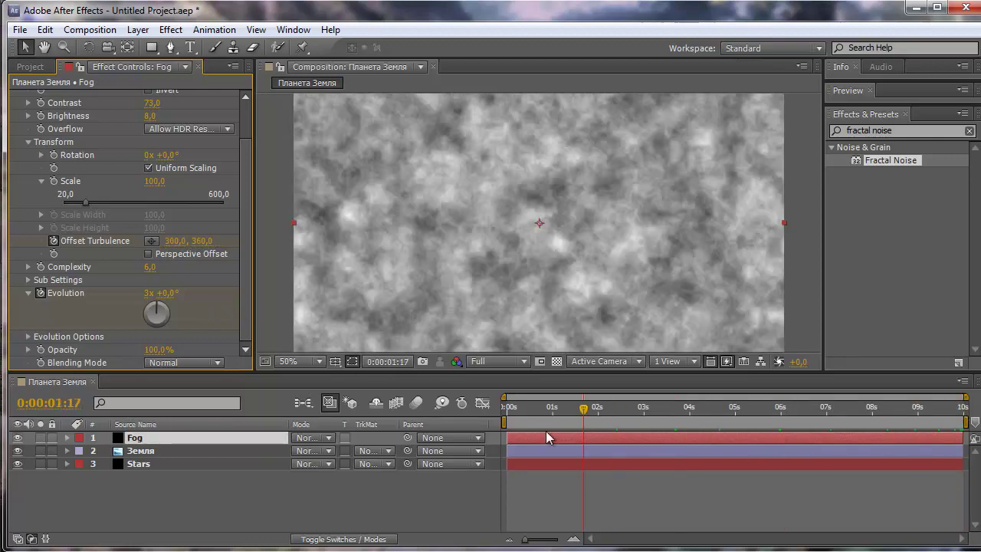
{"action": "key", "text": "KP_0"}
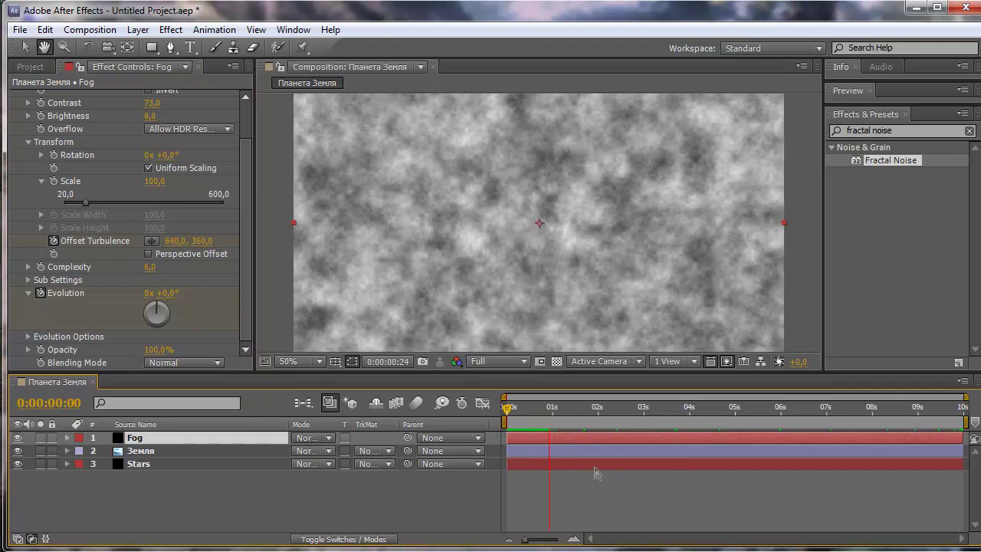
{"action": "left_click", "coordinate": [567, 420]}
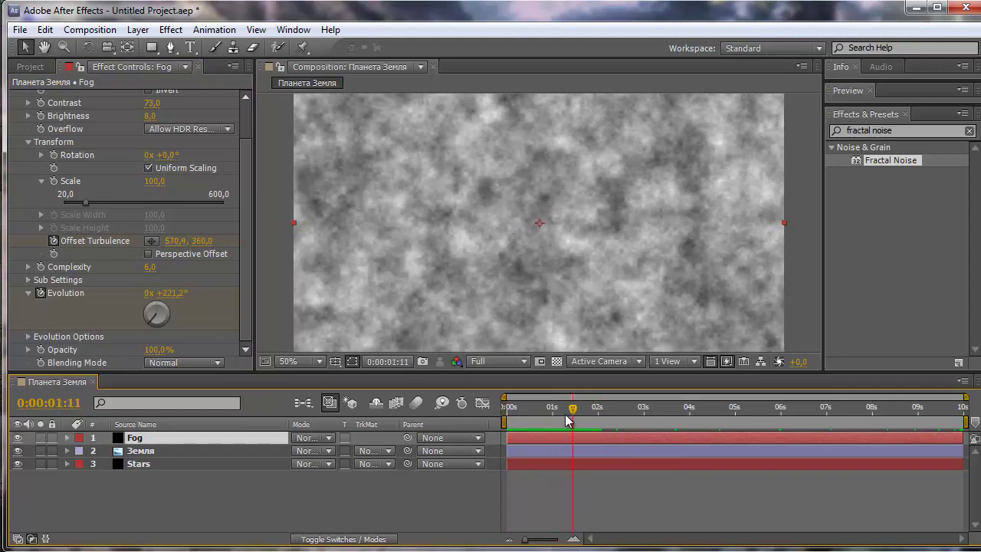
{"action": "left_click_drag", "start_coordinate": [567, 420], "coordinate": [508, 421]}
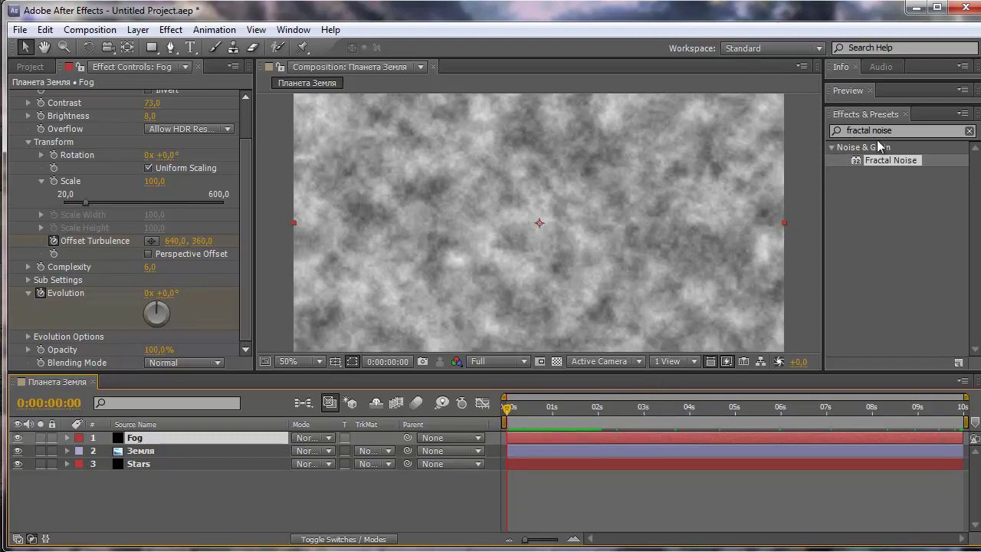
- Search 'hue' in Effects & Presets and apply Hue/Saturation to the Fog layer
{"action": "left_click", "coordinate": [834, 134]}
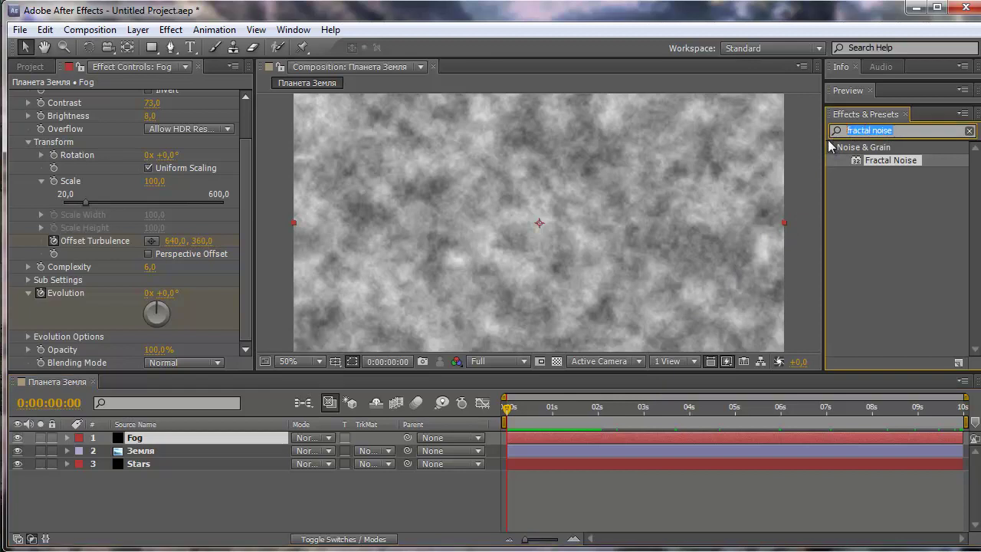
{"action": "type", "text": "hue"}
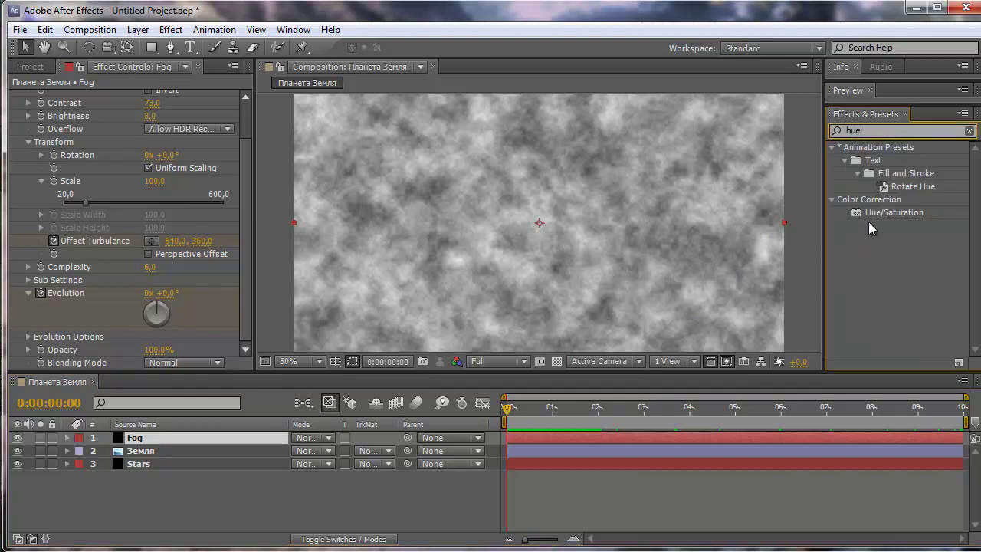
{"action": "left_click", "coordinate": [868, 213]}
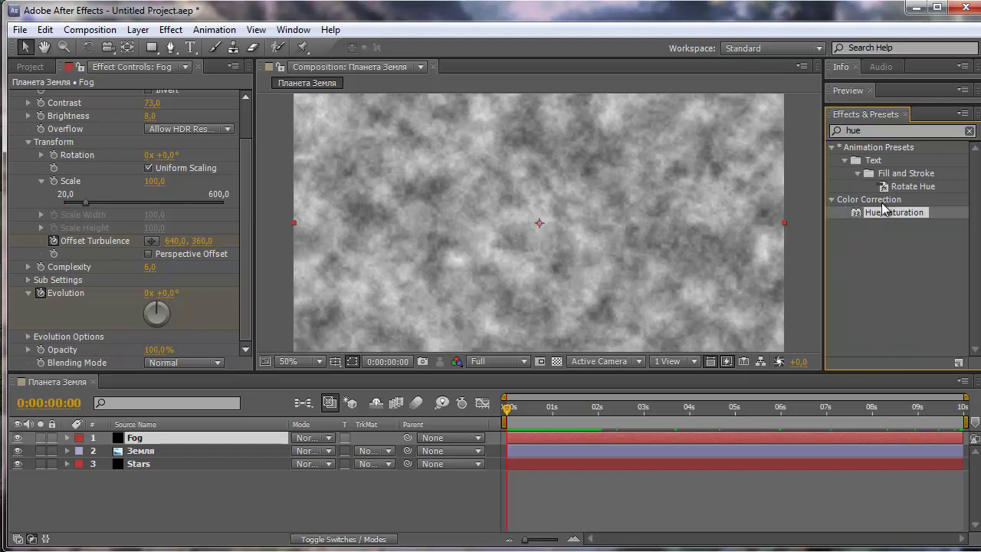
{"action": "mouse_move", "coordinate": [890, 217]}
{"action": "left_mouse_down"}
{"action": "mouse_move", "coordinate": [536, 349]}
{"action": "mouse_move", "coordinate": [140, 440]}
{"action": "left_mouse_up"}
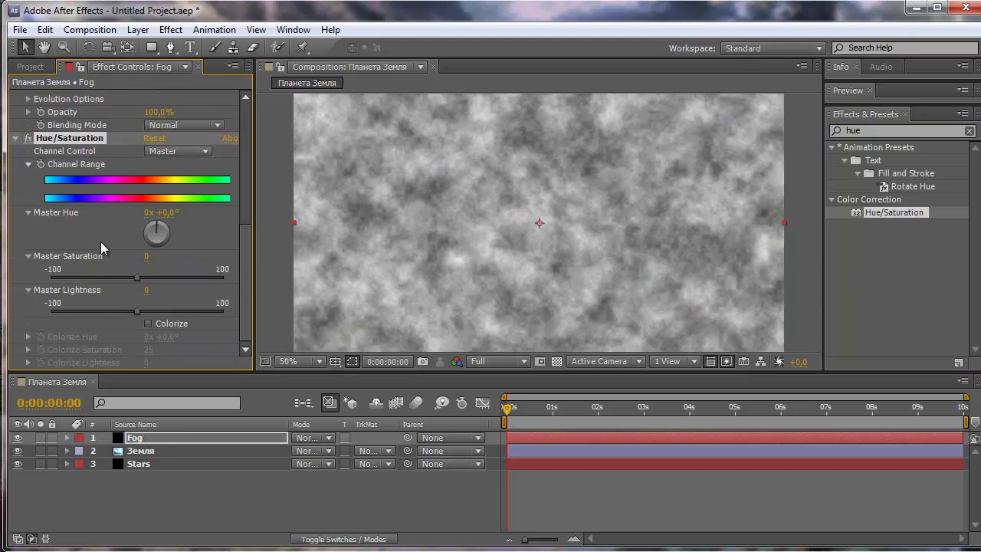
- Turn on Colorize with Colorize Hue 200° and Colorize Saturation 40
{"action": "left_click", "coordinate": [148, 323]}
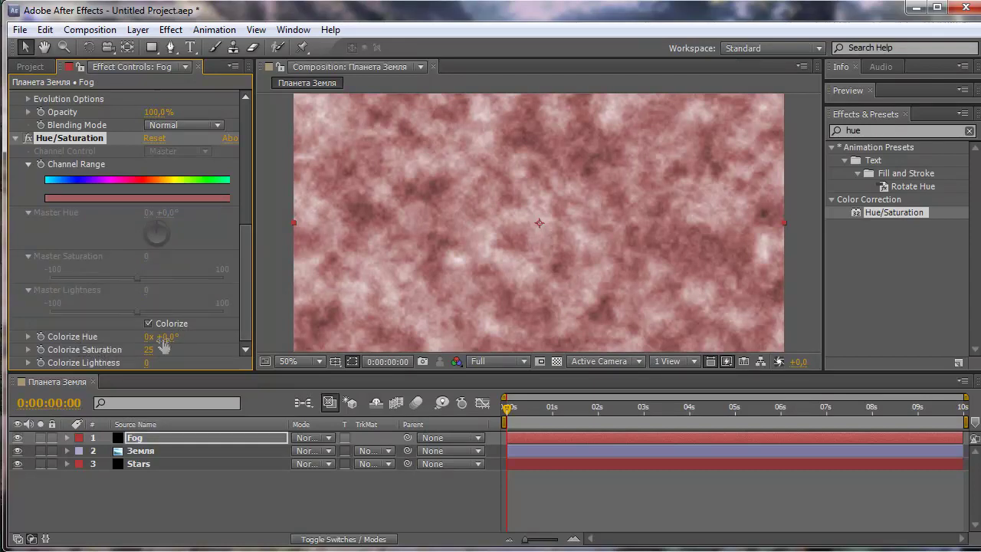
{"action": "left_click_drag", "start_coordinate": [213, 338], "coordinate": [286, 338]}
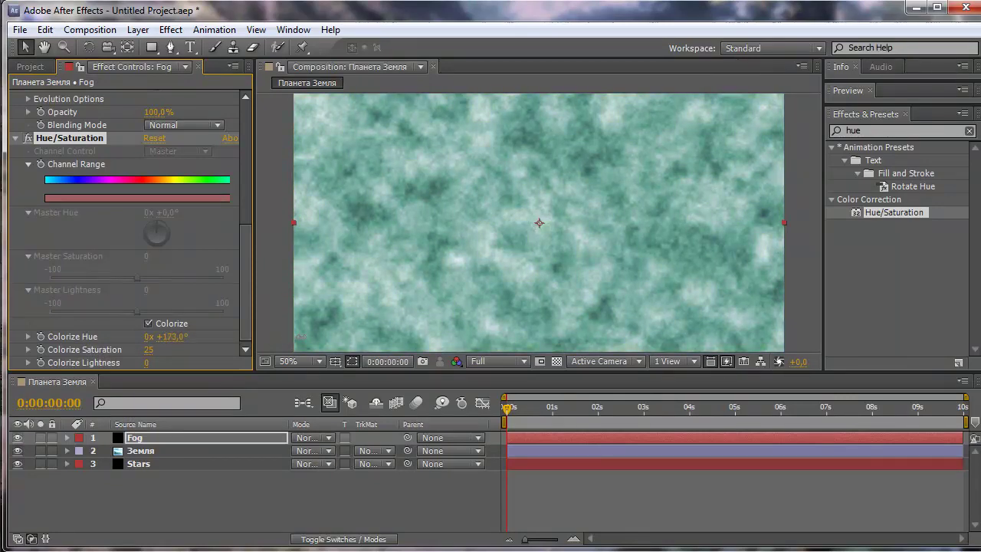
{"action": "left_click_drag", "start_coordinate": [286, 339], "coordinate": [319, 338]}
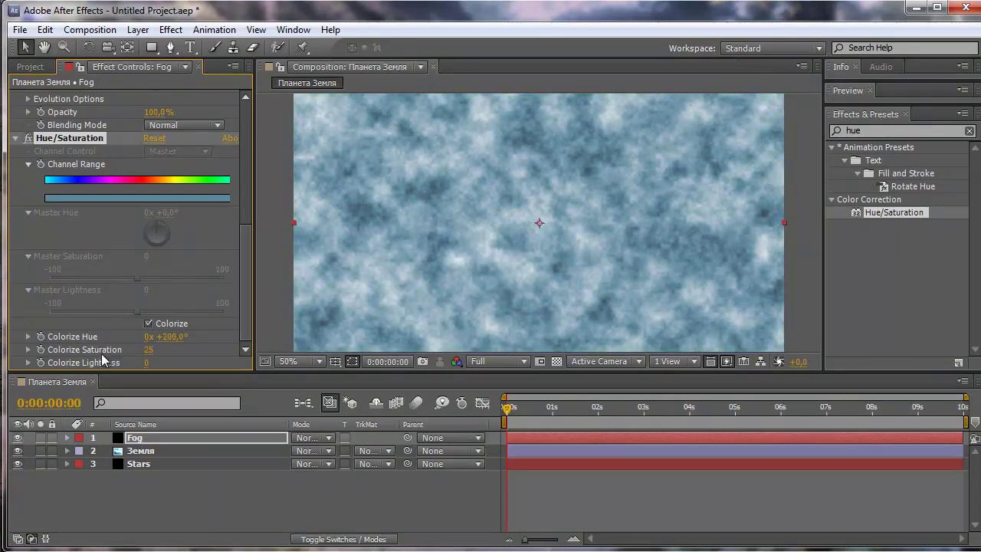
{"action": "left_click", "coordinate": [150, 351]}
{"action": "type", "text": "40"}
{"action": "left_click", "coordinate": [196, 349]}
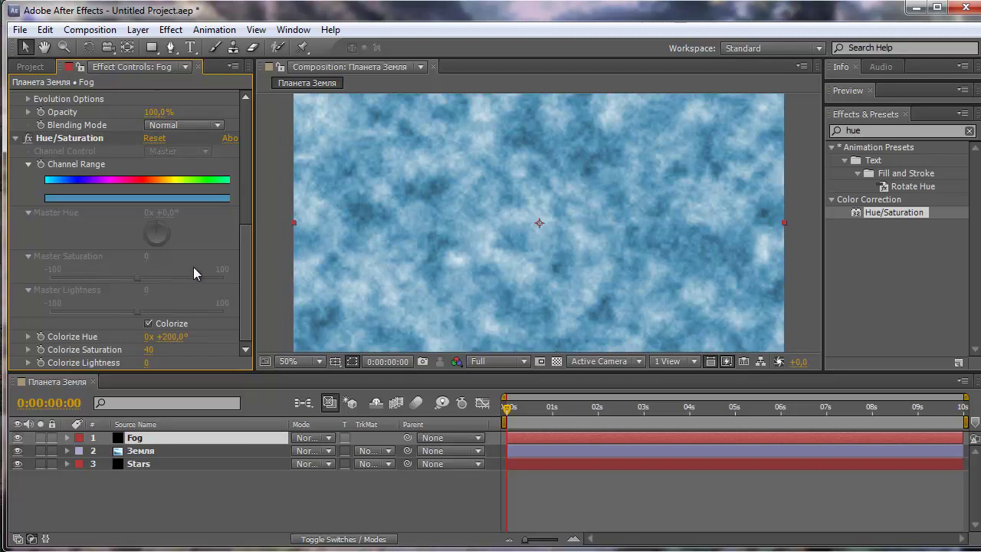
{"action": "scroll", "coordinate": [33, 280], "scroll_direction": "up", "scroll_amount": 5}
{"action": "scroll", "coordinate": [30, 313], "scroll_direction": "down", "scroll_amount": 1}
{"action": "scroll", "coordinate": [23, 320], "scroll_direction": "down", "scroll_amount": 3}
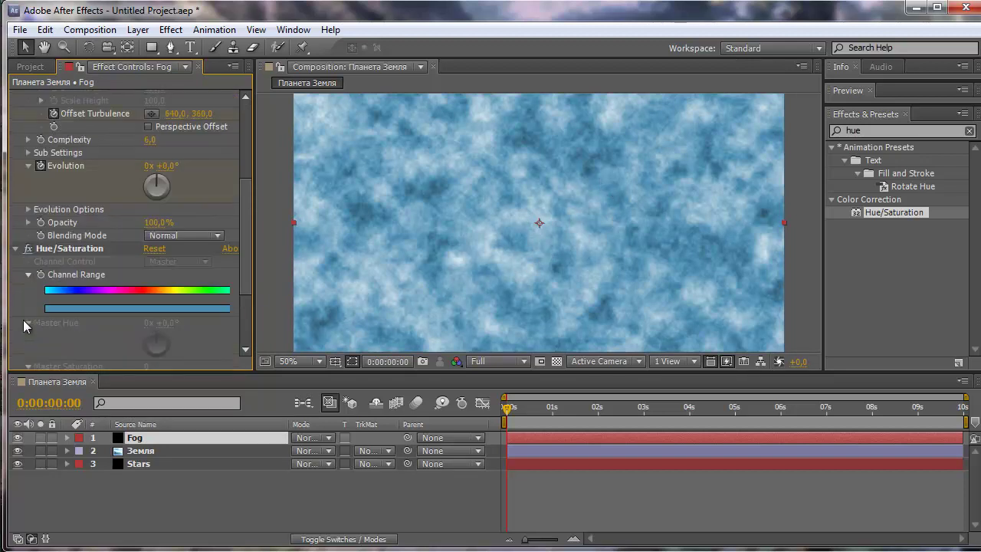
- Collapse the Fog effects and set the Fog layer's blending mode to Hard Light
{"action": "left_click", "coordinate": [16, 249]}
{"action": "scroll", "coordinate": [29, 153], "scroll_direction": "up", "scroll_amount": 2}
{"action": "left_click", "coordinate": [16, 96]}
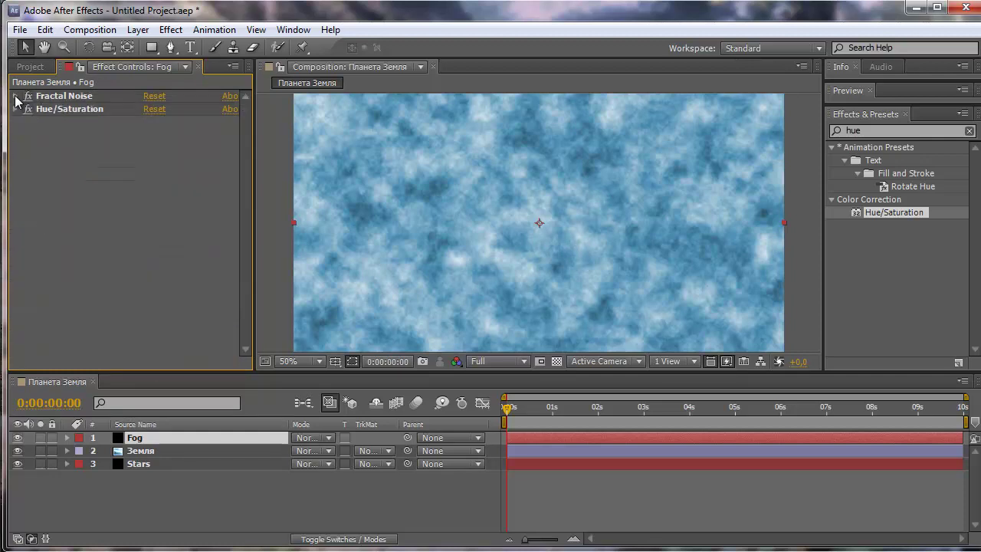
{"action": "key", "text": "F2"}
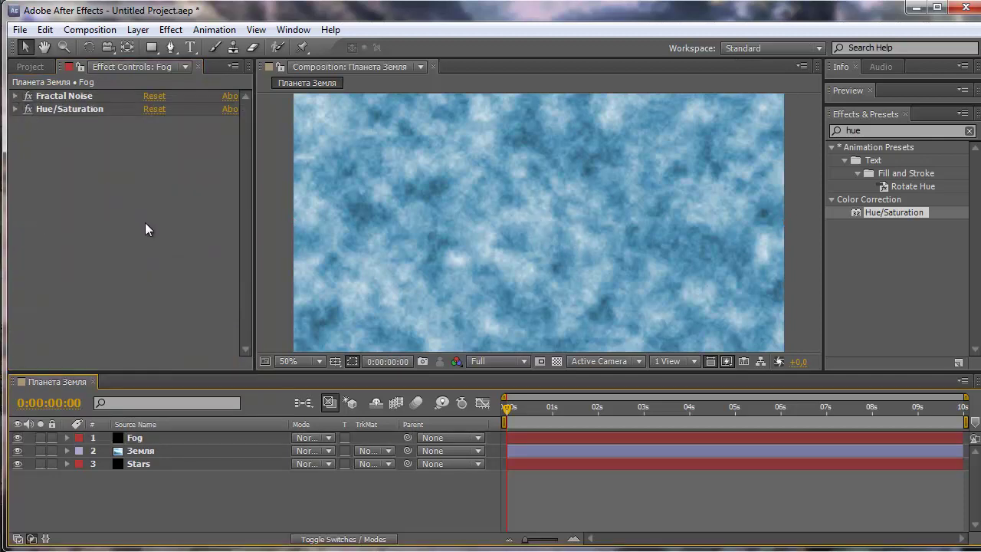
{"action": "left_click", "coordinate": [328, 437]}
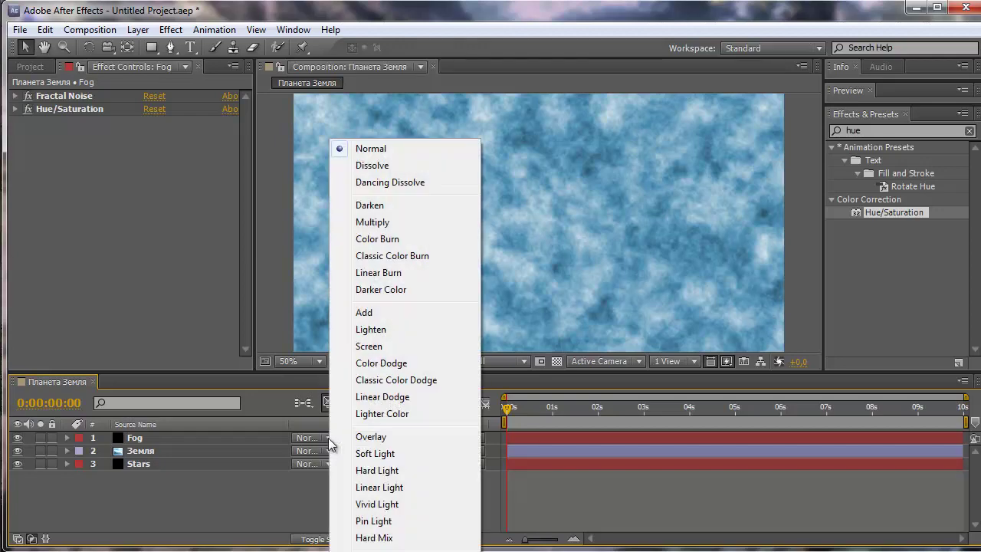
{"action": "left_click", "coordinate": [395, 470]}
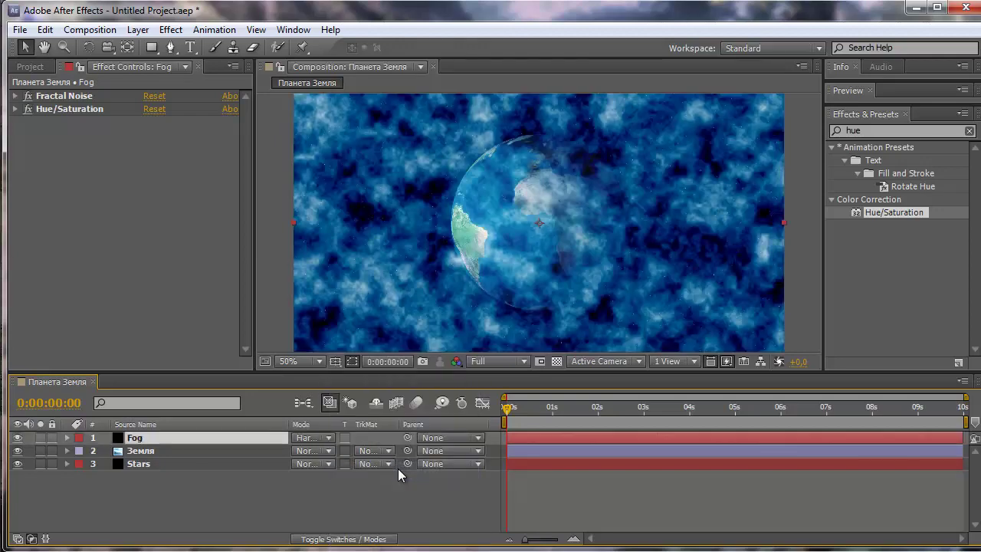
- Set the Fog layer's Opacity to 20% and zoom the composition view to 25%
{"action": "key", "text": "t"}
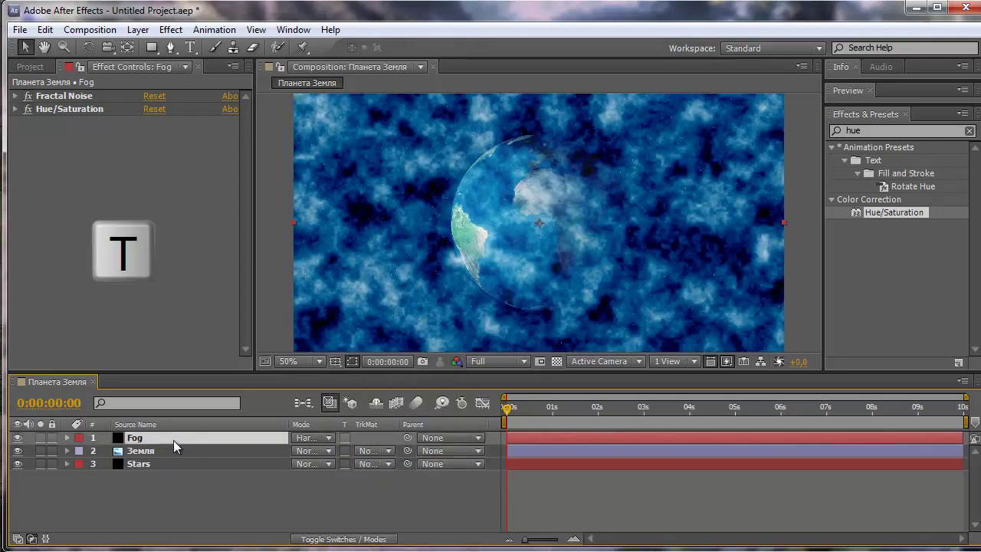
{"action": "left_click", "coordinate": [304, 450]}
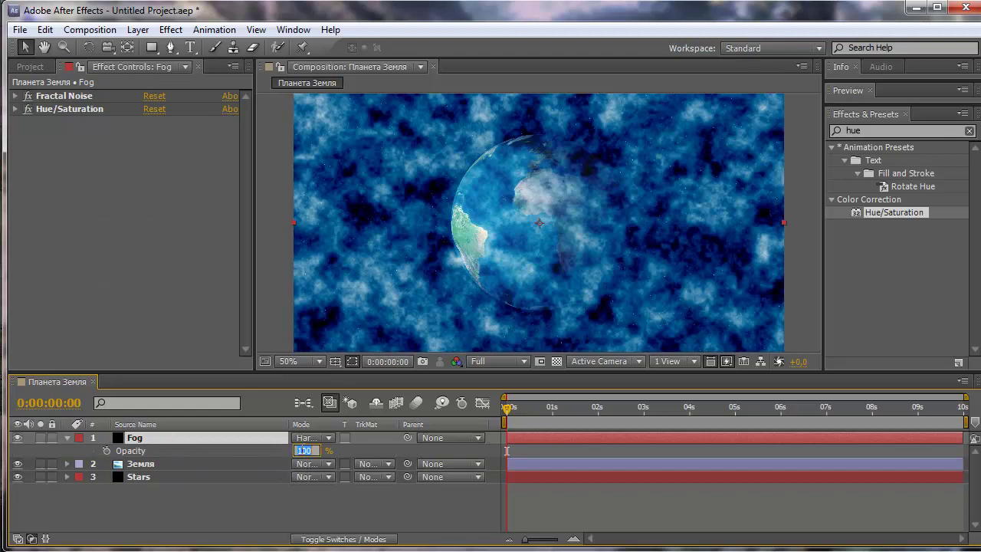
{"action": "type", "text": "2"}
{"action": "type", "text": "0"}
{"action": "left_click", "coordinate": [304, 498]}
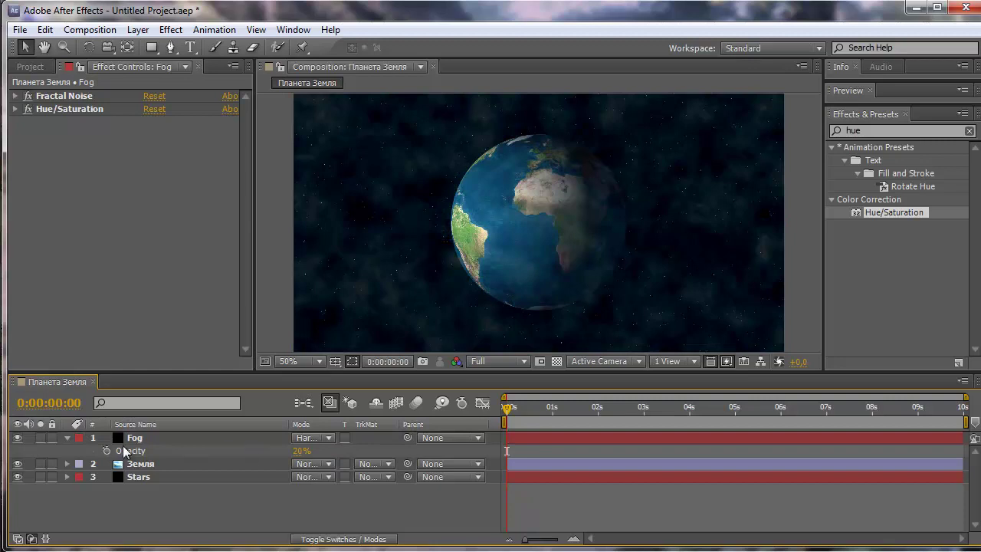
{"action": "left_click", "coordinate": [66, 438]}
{"action": "key", "text": "comma"}
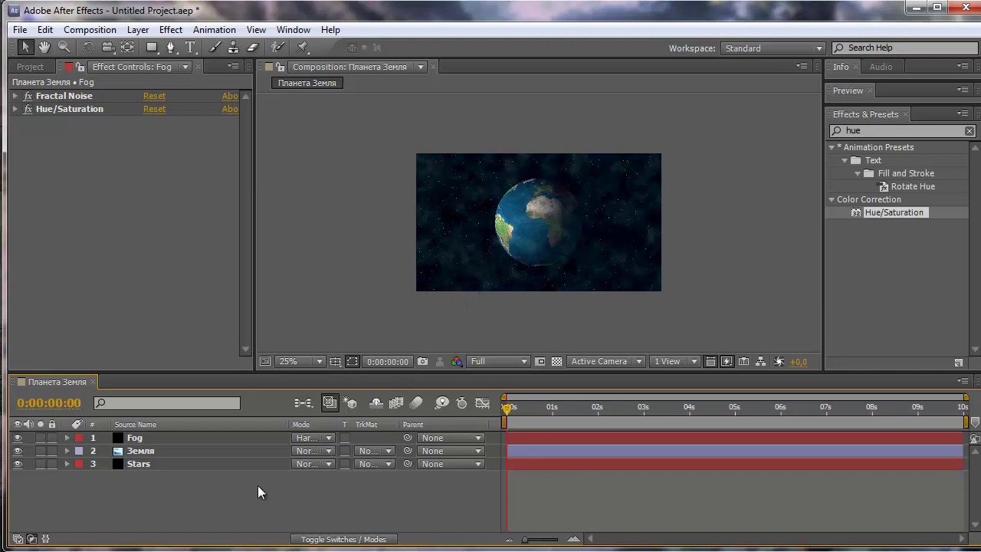
- Draw a rectangular mask on the Fog layer across the lower frame
{"action": "left_click", "coordinate": [140, 437]}
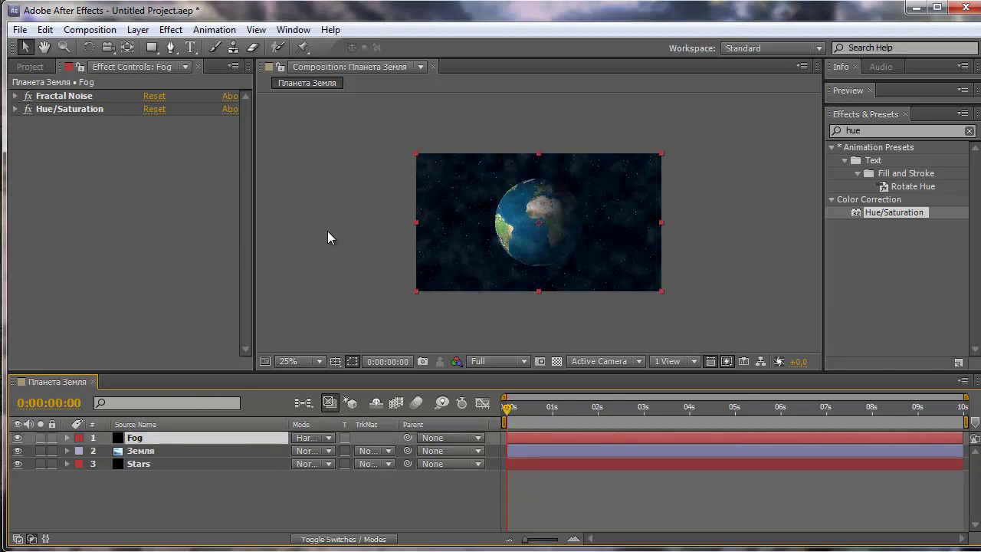
{"action": "left_click", "coordinate": [151, 49]}
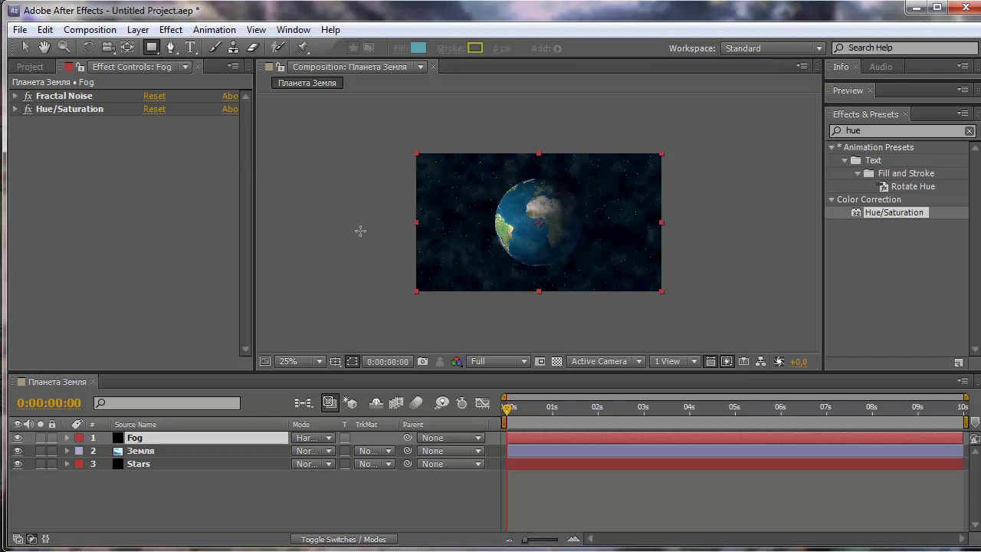
{"action": "left_click_drag", "start_coordinate": [360, 231], "coordinate": [722, 334]}
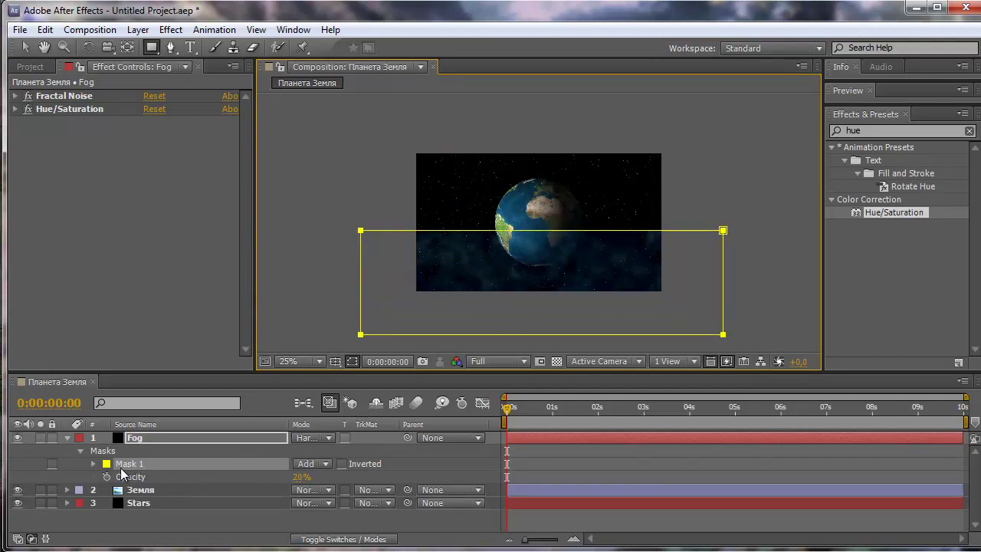
- Set Mask 1's feather to 300, 300 pixels
{"action": "left_click", "coordinate": [128, 467]}
{"action": "key", "text": "f"}
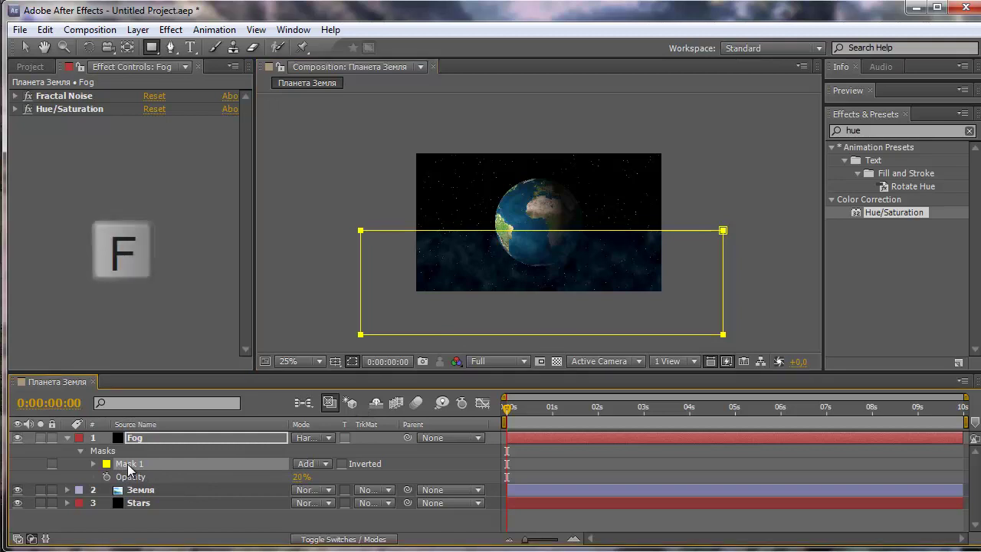
{"action": "key", "text": "f"}
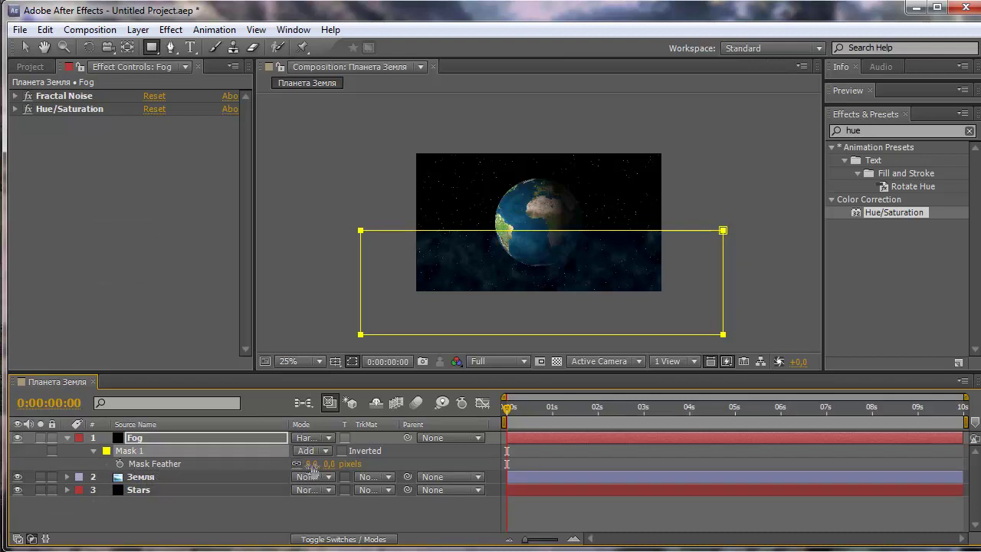
{"action": "left_click_drag", "start_coordinate": [315, 469], "coordinate": [488, 459]}
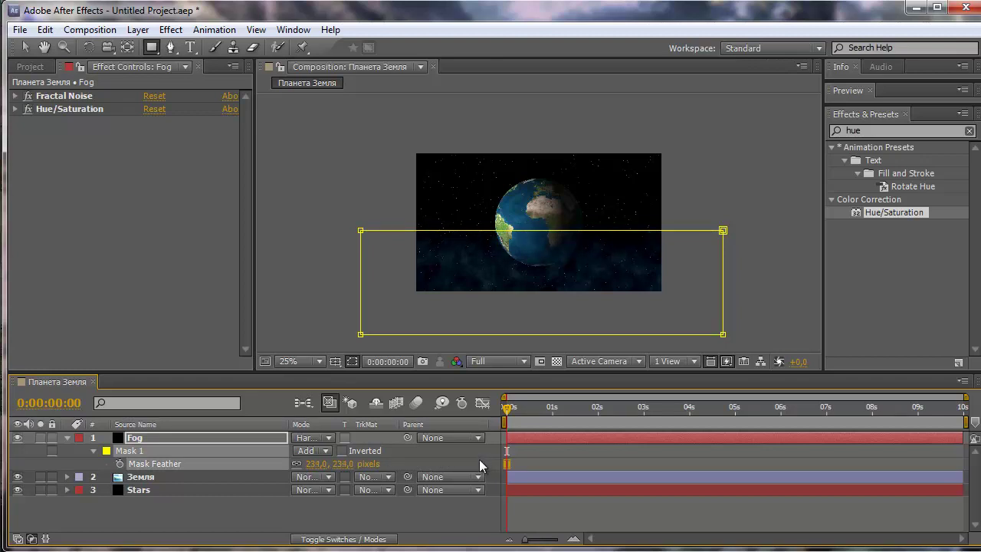
{"action": "left_click", "coordinate": [316, 464]}
{"action": "type", "text": "300"}
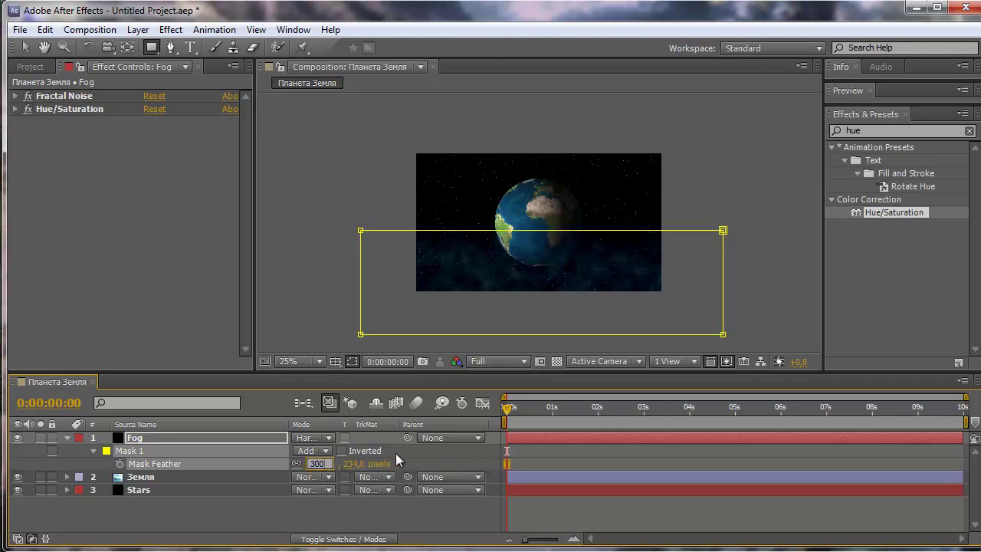
{"action": "left_click", "coordinate": [404, 460]}
{"action": "scroll", "coordinate": [504, 312], "scroll_direction": "up", "scroll_amount": 1}
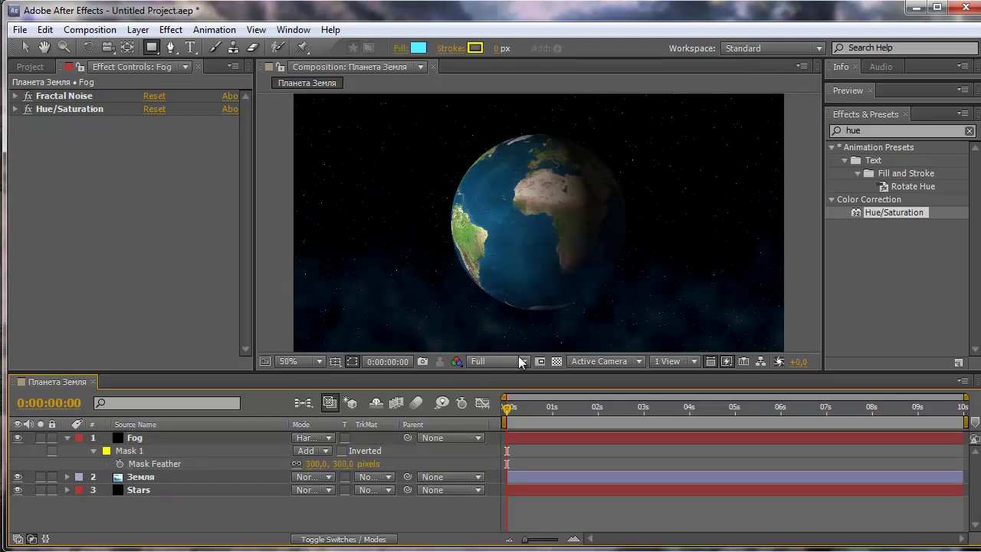
{"action": "left_click_drag", "start_coordinate": [573, 316], "coordinate": [577, 298]}
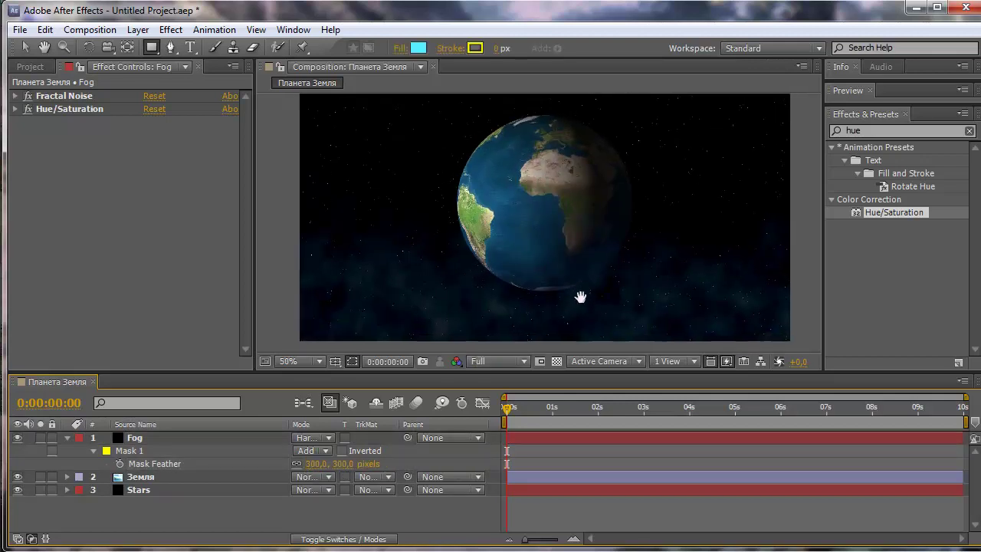
- Pre-compose the Земля layer into Земля Comp 1 with 'Leave all attributes' kept
{"action": "left_click", "coordinate": [66, 439]}
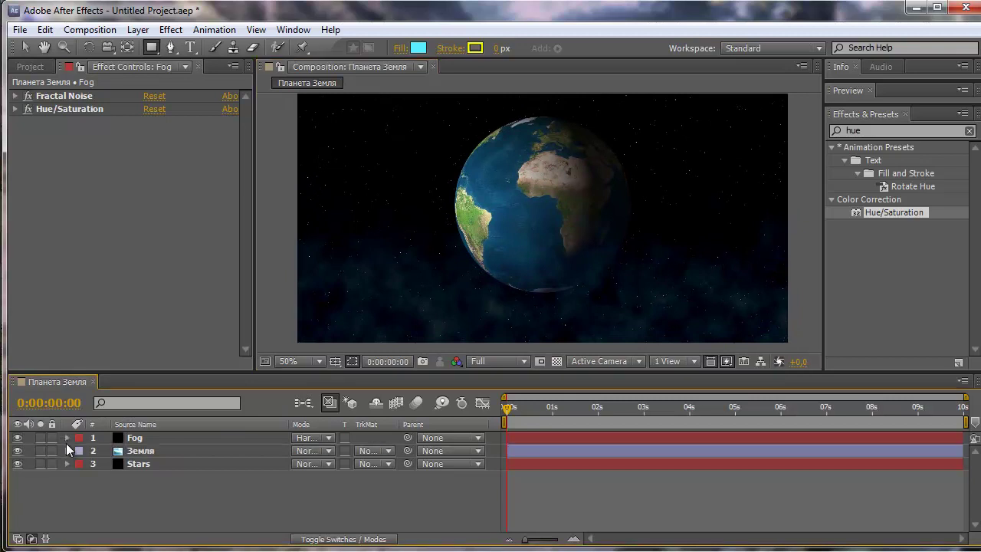
{"action": "left_click", "coordinate": [144, 451]}
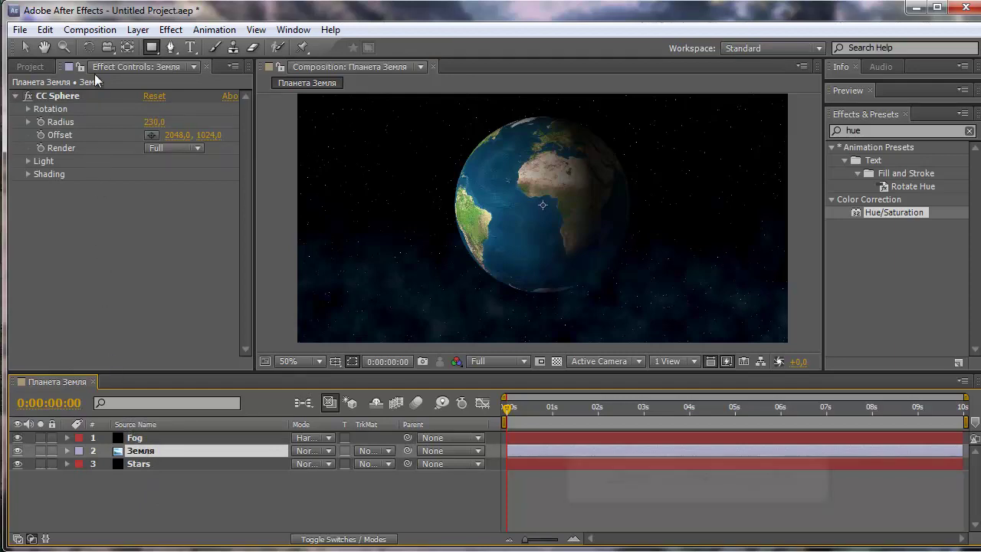
{"action": "left_click", "coordinate": [138, 29]}
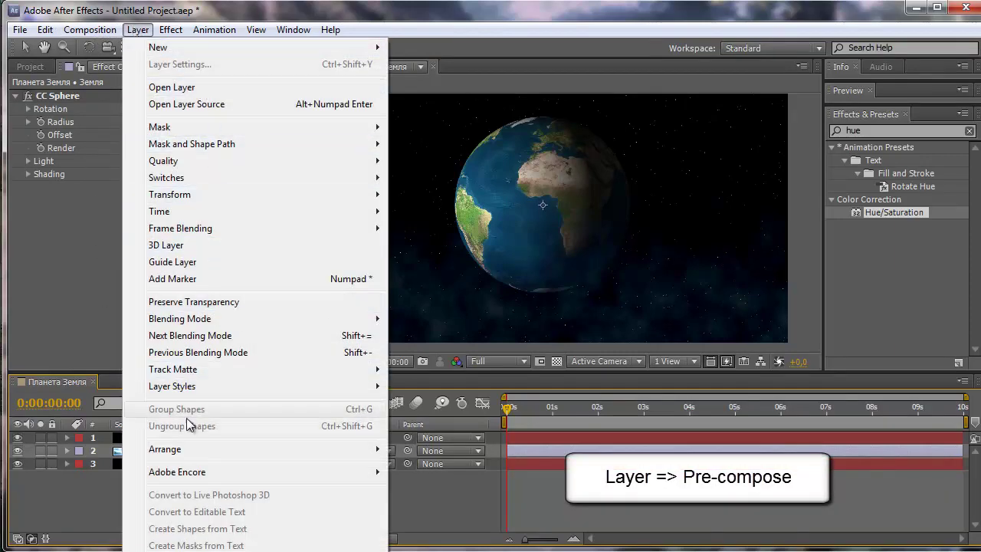
{"action": "key", "text": "ctrl+shift+c"}
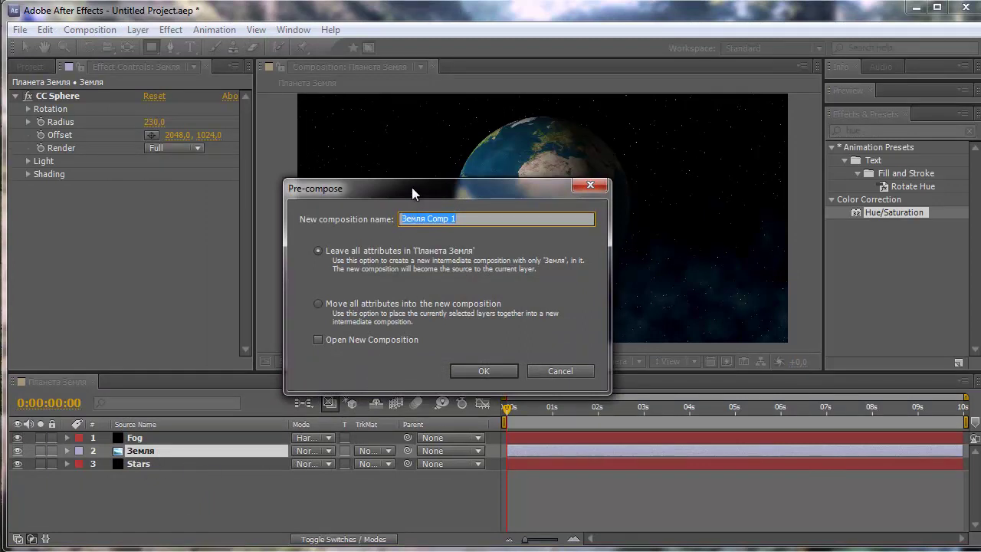
{"action": "left_click_drag", "start_coordinate": [411, 187], "coordinate": [394, 169]}
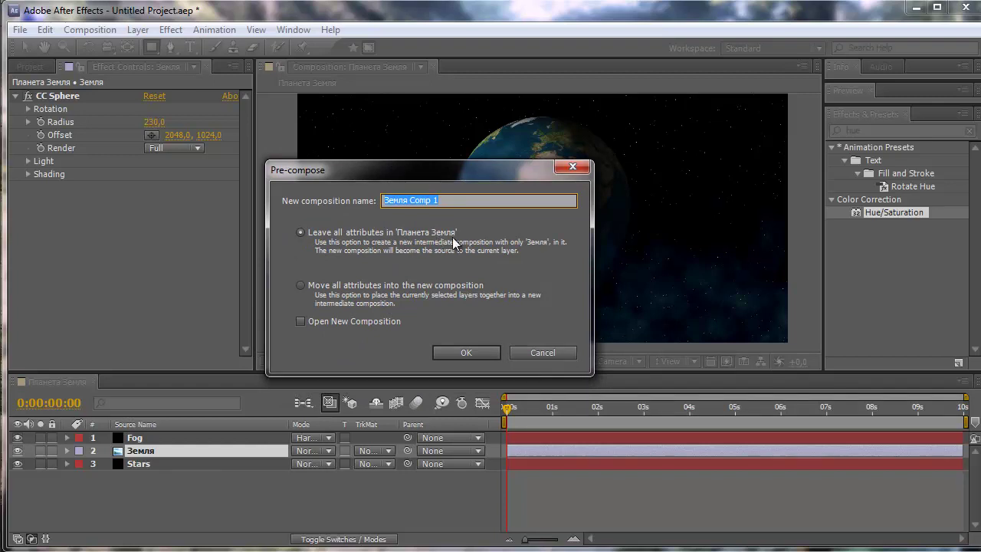
{"action": "left_click", "coordinate": [464, 353]}
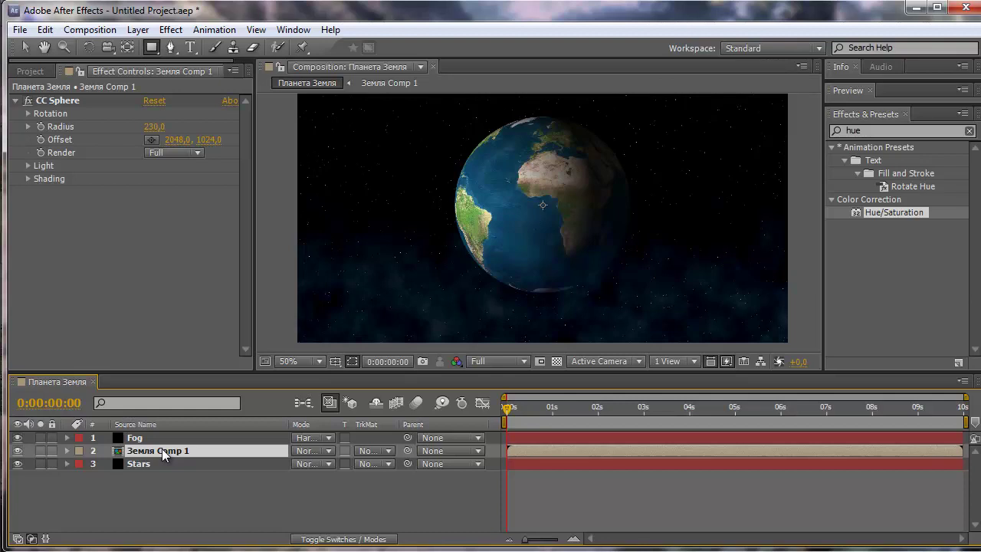
- Duplicate Земля Comp 1 and rename the lower copy Главная and the upper copy Блик_1
{"action": "key", "text": "ctrl+d"}
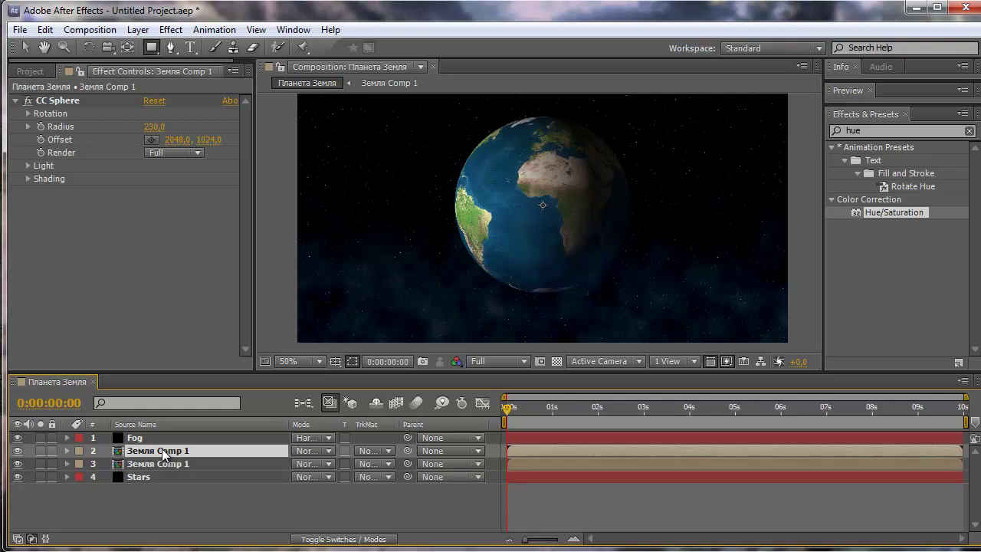
{"action": "left_click", "coordinate": [158, 468]}
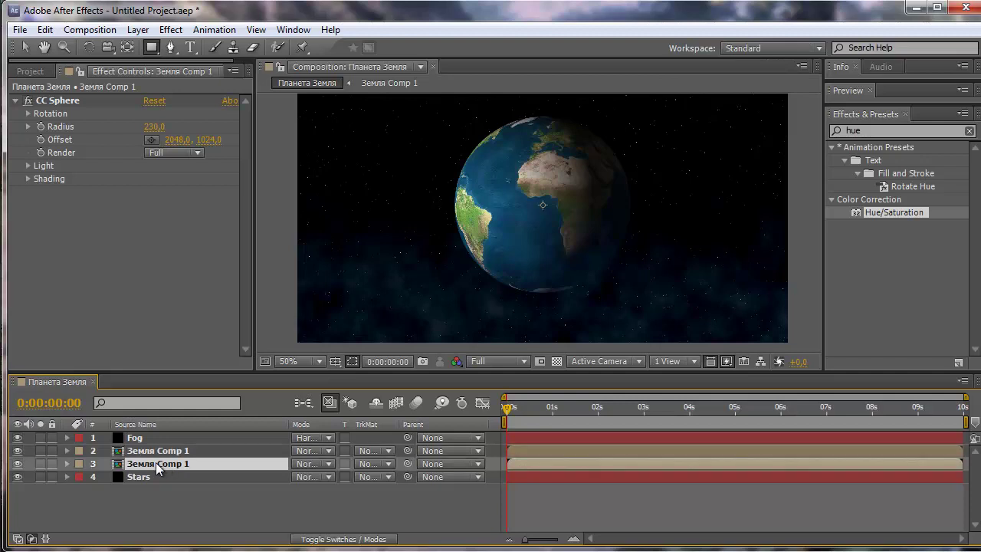
{"action": "key", "text": "Return"}
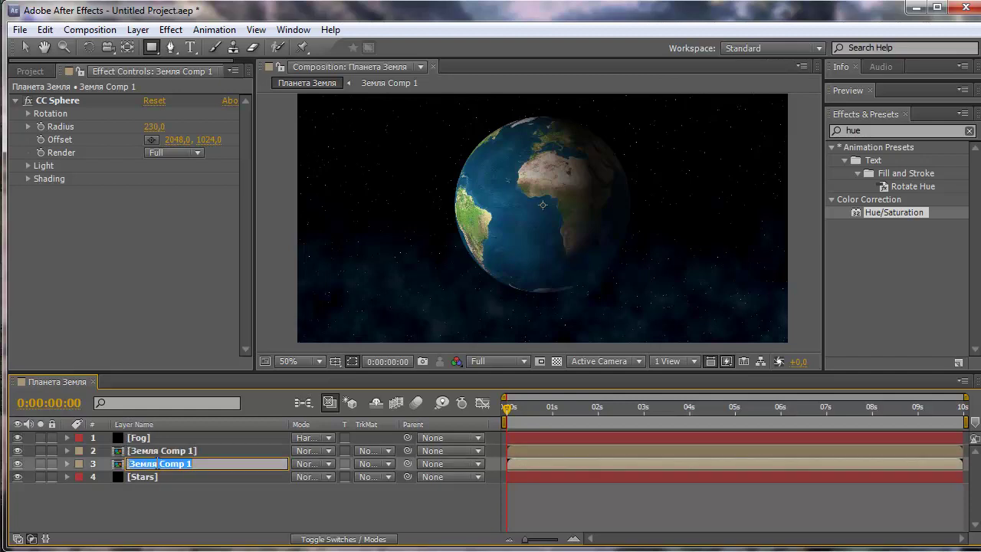
{"action": "type", "text": "Главная"}
{"action": "left_click", "coordinate": [187, 449]}
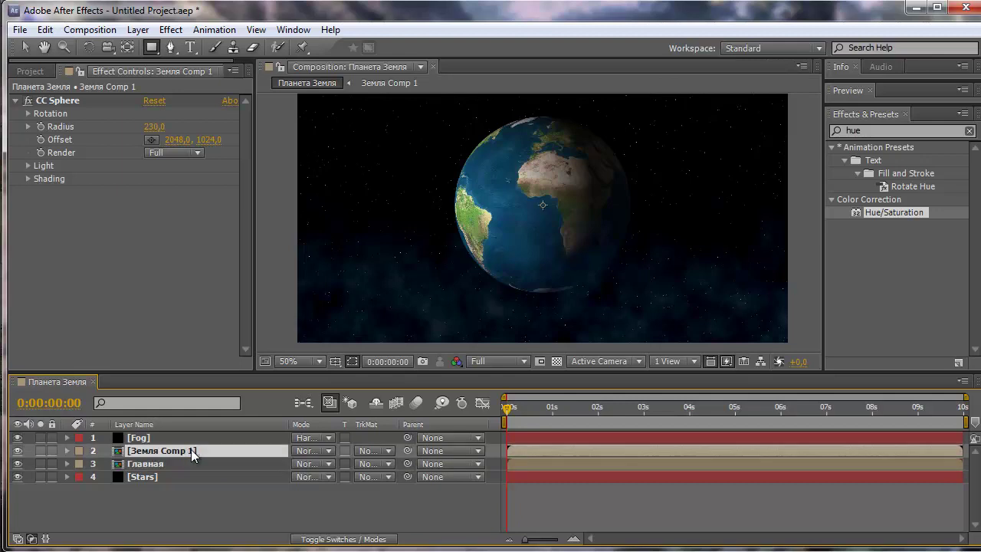
{"action": "key", "text": "Return"}
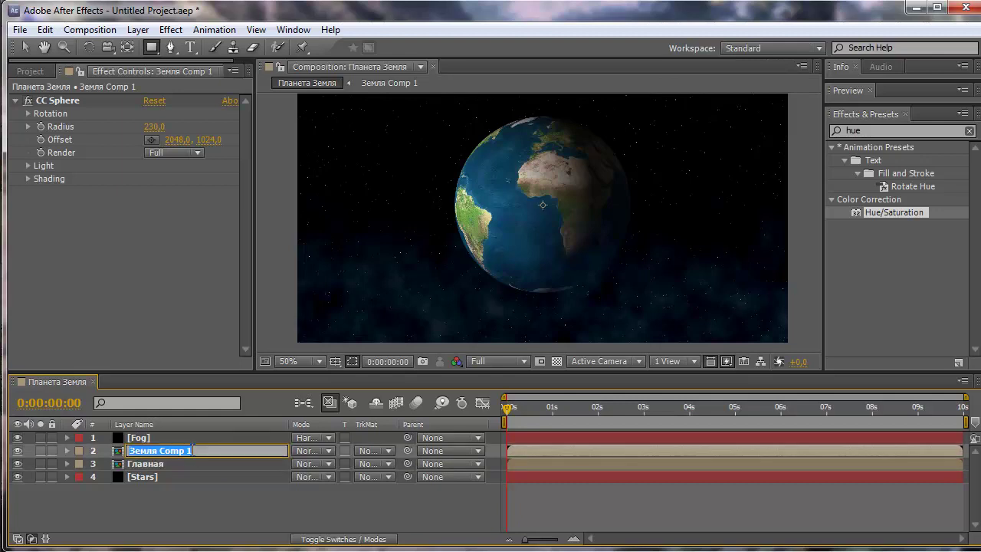
{"action": "type", "text": "Блик_1"}
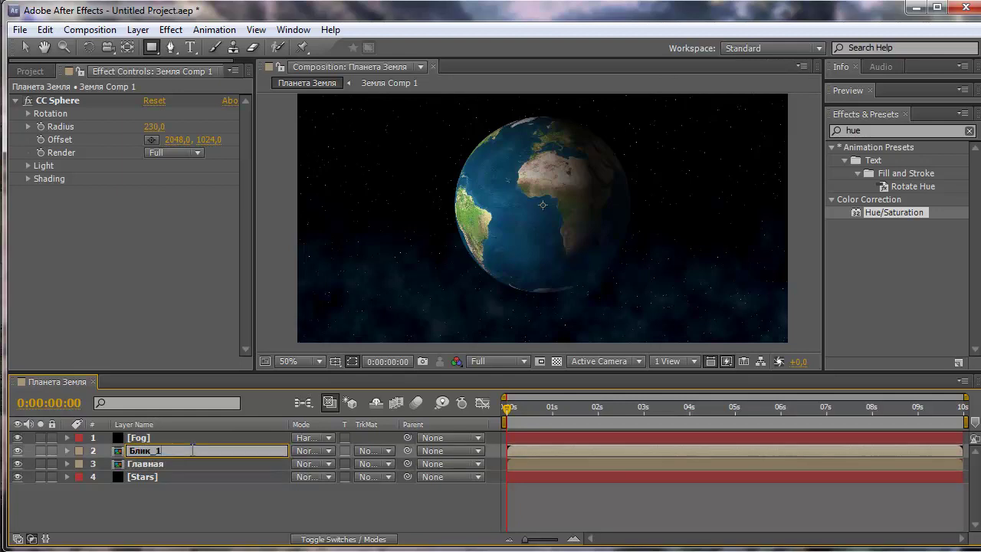
{"action": "key", "text": "Return"}
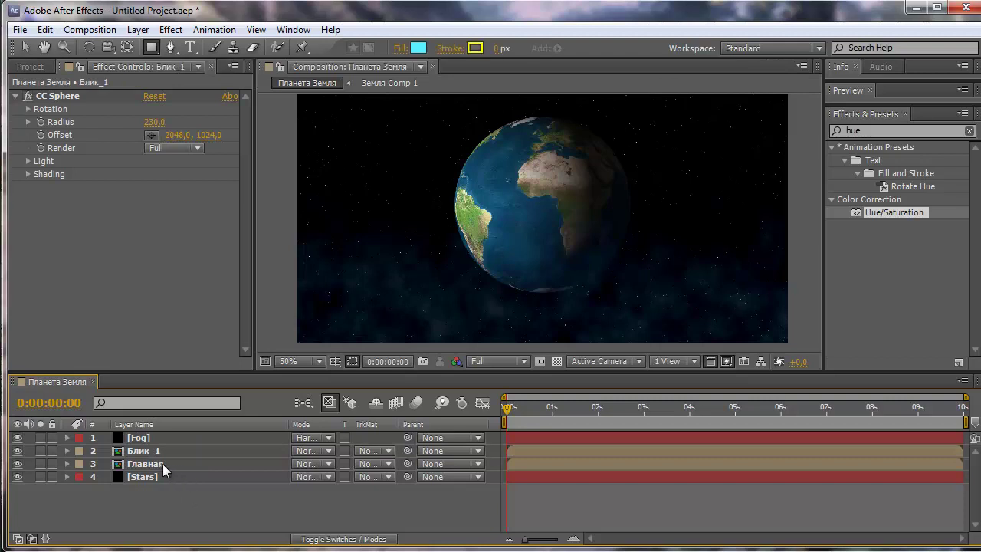
- Select Главная and Блик_1 together and show their effects
{"action": "left_click", "coordinate": [163, 464]}
{"action": "left_click", "coordinate": [150, 454], "text": "ctrl"}
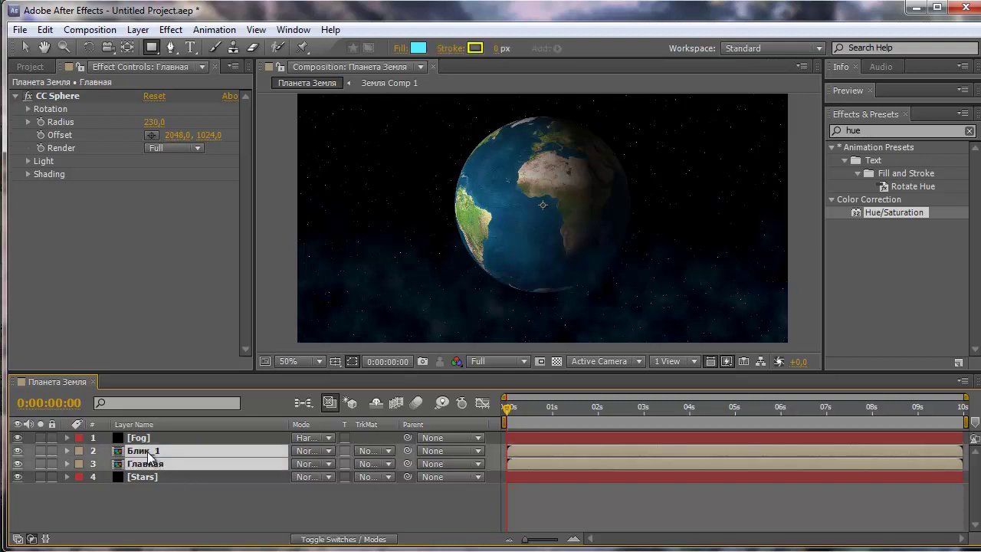
{"action": "key", "text": "e"}
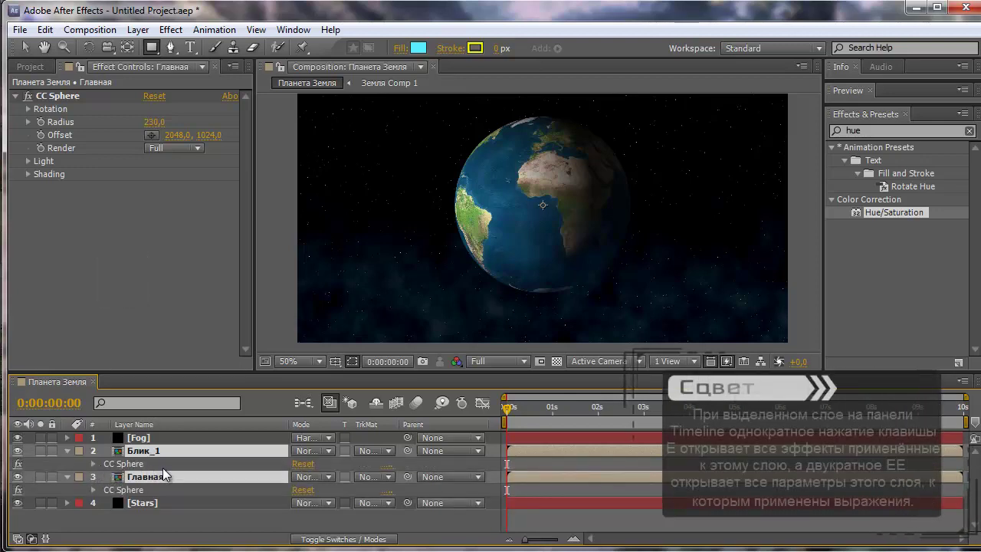
- Twirl open CC Sphere on Блик_1 and Главная, enlarge the timeline, and select Блик_1's Radius
{"action": "left_click", "coordinate": [93, 463]}
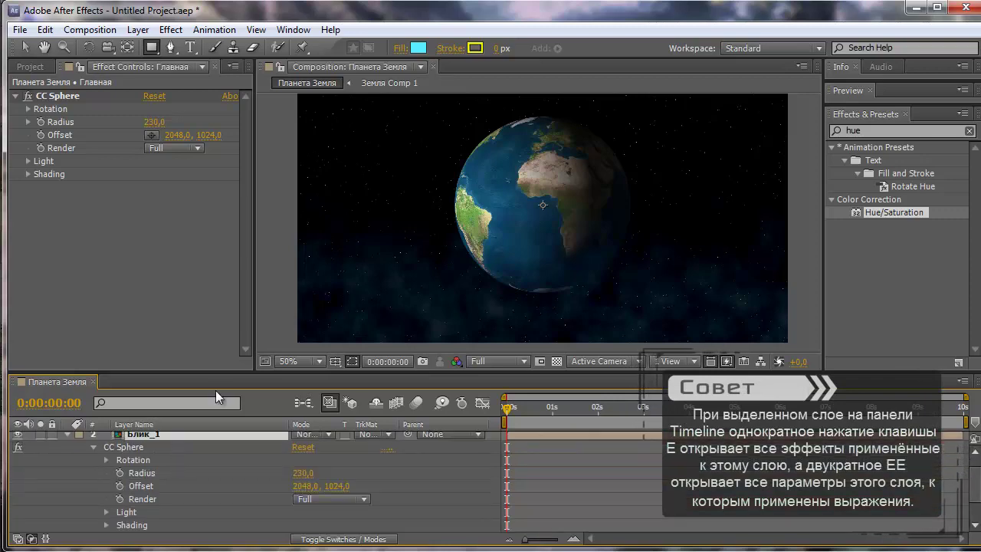
{"action": "left_click_drag", "start_coordinate": [229, 369], "coordinate": [229, 238]}
{"action": "left_click", "coordinate": [93, 439]}
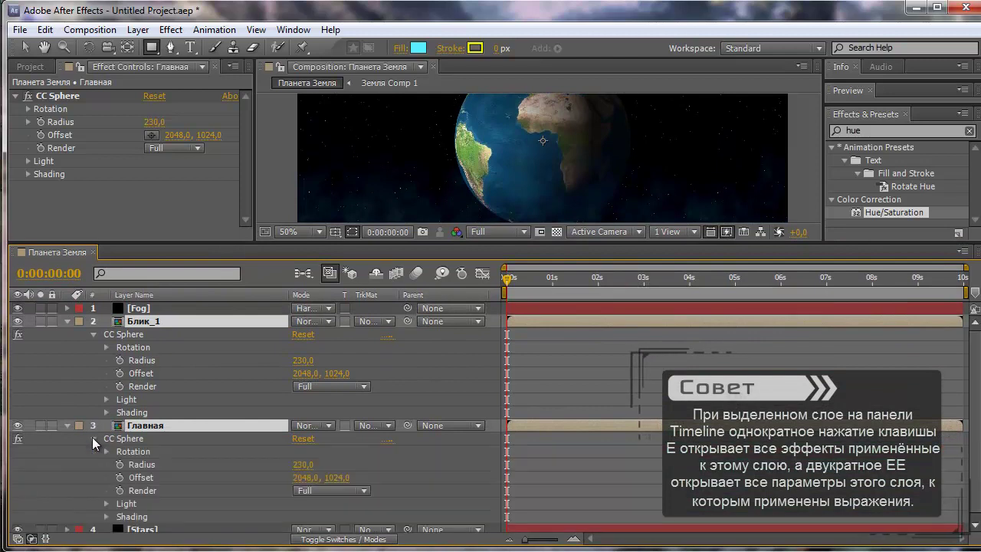
{"action": "left_click", "coordinate": [178, 336]}
{"action": "left_click", "coordinate": [145, 361]}
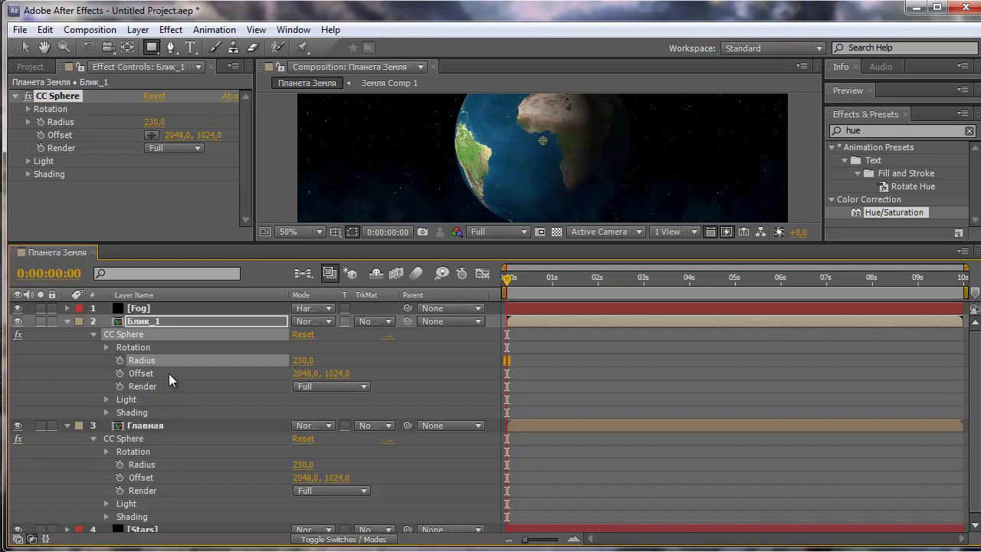
- Link Блик_1's CC Sphere Radius to Главная's Radius with an expression
{"action": "left_click", "coordinate": [118, 360], "text": "alt"}
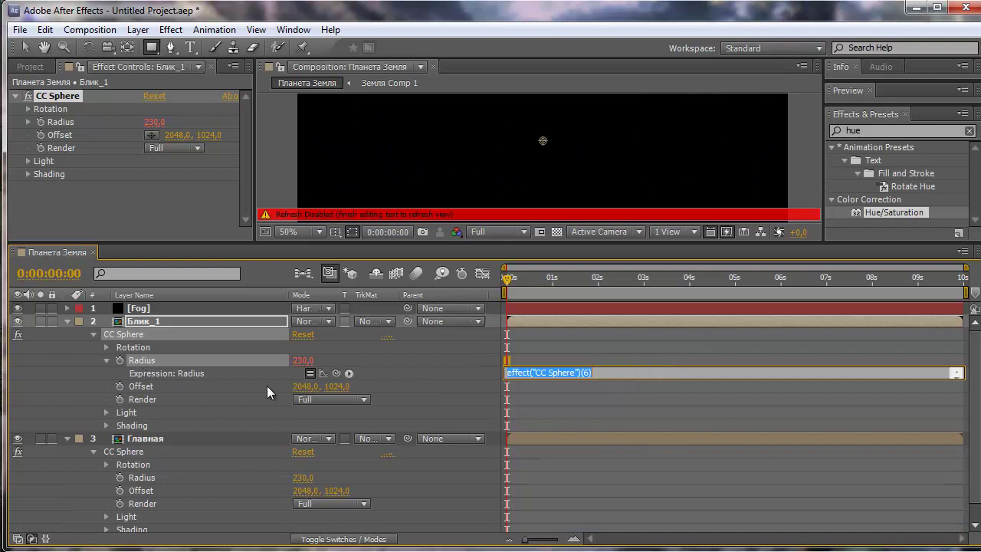
{"action": "mouse_move", "coordinate": [335, 373]}
{"action": "left_mouse_down"}
{"action": "mouse_move", "coordinate": [310, 405]}
{"action": "mouse_move", "coordinate": [146, 478]}
{"action": "left_mouse_up"}
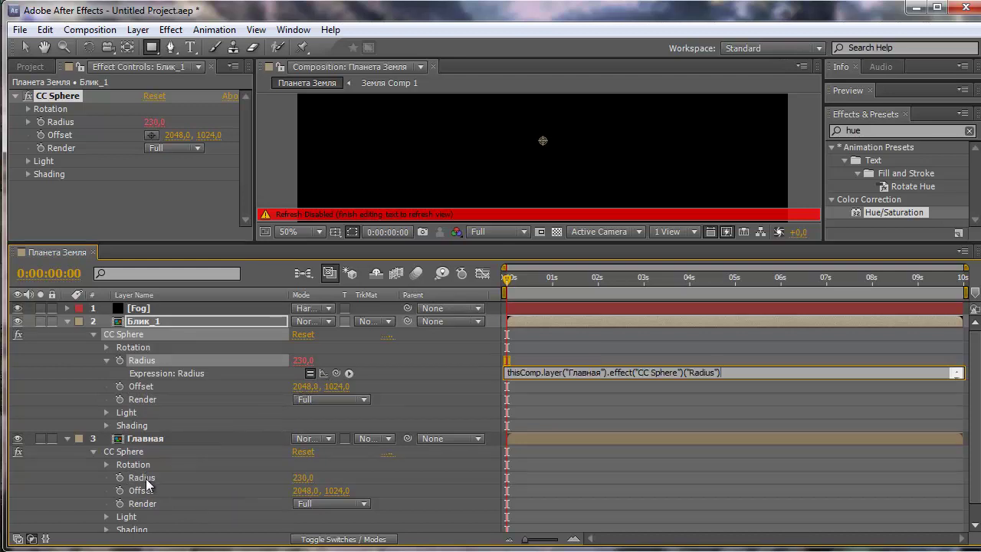
{"action": "left_click", "coordinate": [431, 395]}
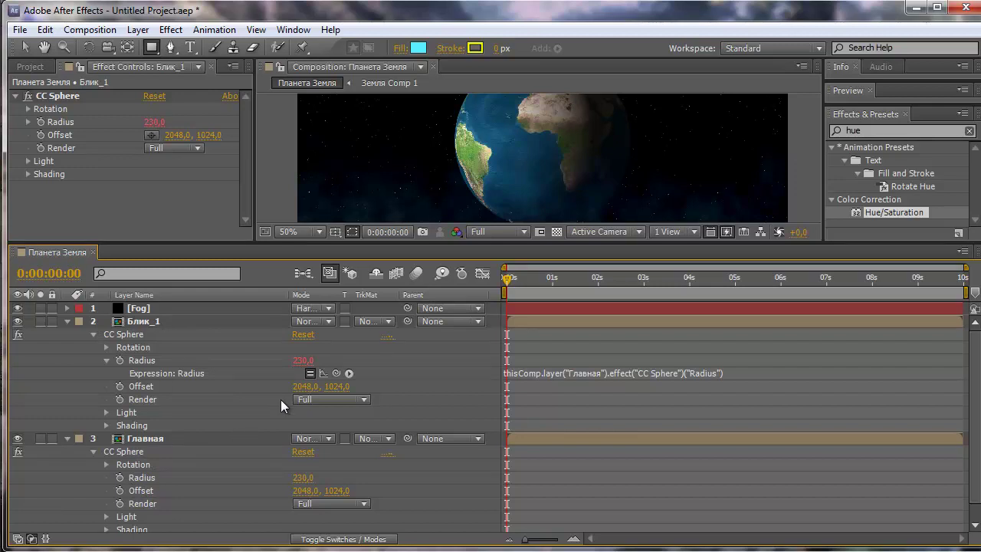
- Expose both layers' Rotation properties and link Блик_1's Rotation X to Главная's Rotation X
{"action": "left_click", "coordinate": [103, 346]}
{"action": "scroll", "coordinate": [173, 415], "scroll_direction": "down", "scroll_amount": 1}
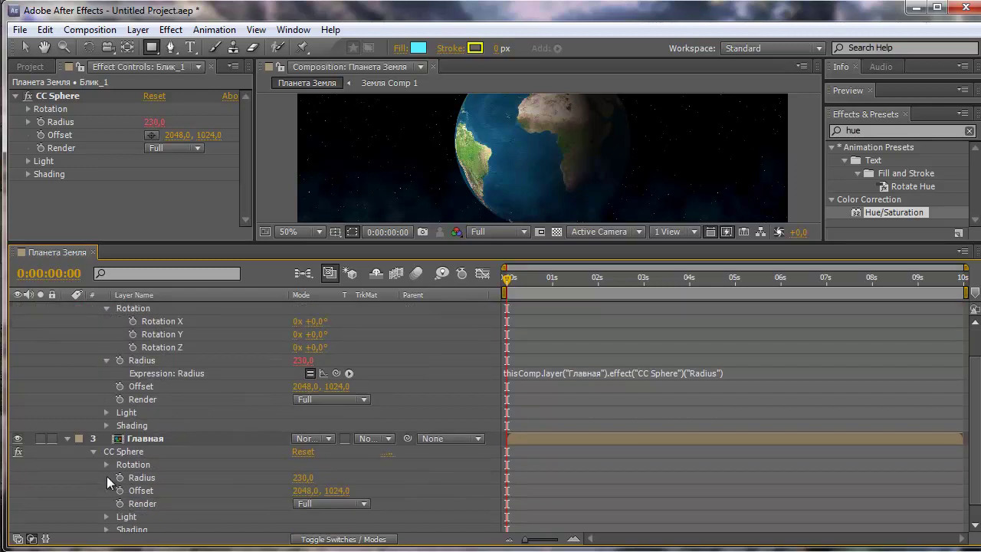
{"action": "left_click", "coordinate": [106, 464]}
{"action": "scroll", "coordinate": [196, 441], "scroll_direction": "up", "scroll_amount": 1}
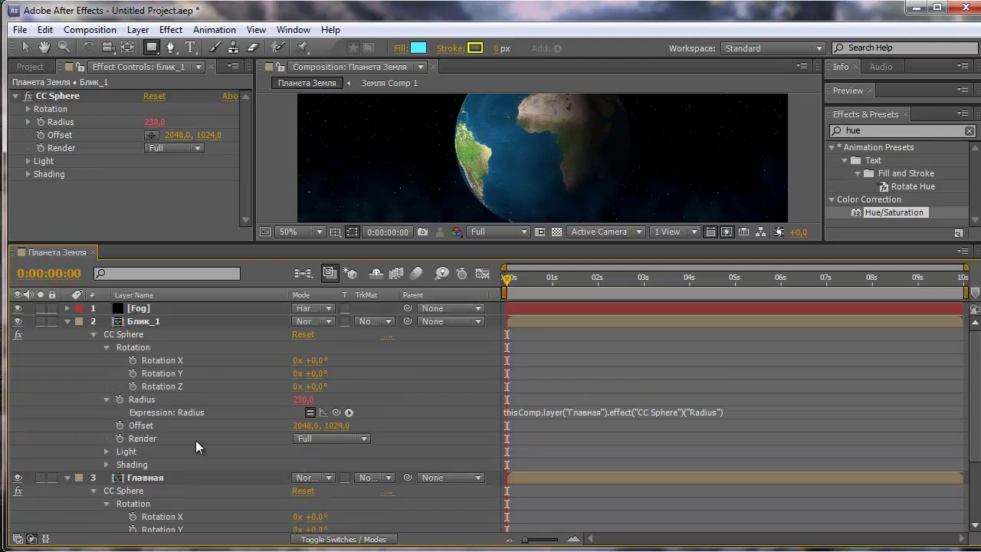
{"action": "left_click", "coordinate": [132, 360], "text": "alt"}
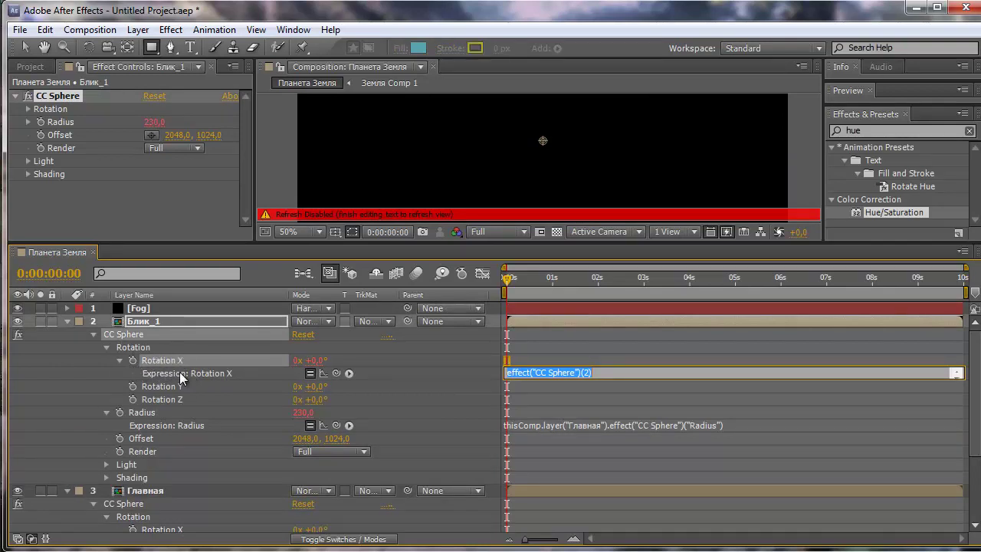
{"action": "mouse_move", "coordinate": [335, 373]}
{"action": "left_mouse_down"}
{"action": "mouse_move", "coordinate": [235, 498]}
{"action": "mouse_move", "coordinate": [169, 440]}
{"action": "left_mouse_up"}
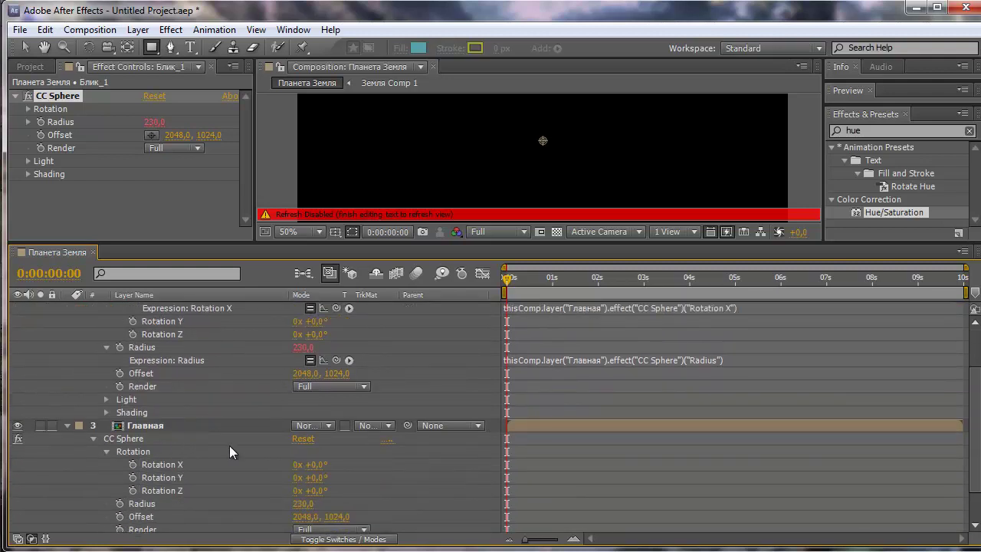
{"action": "key", "text": "KP_Enter"}
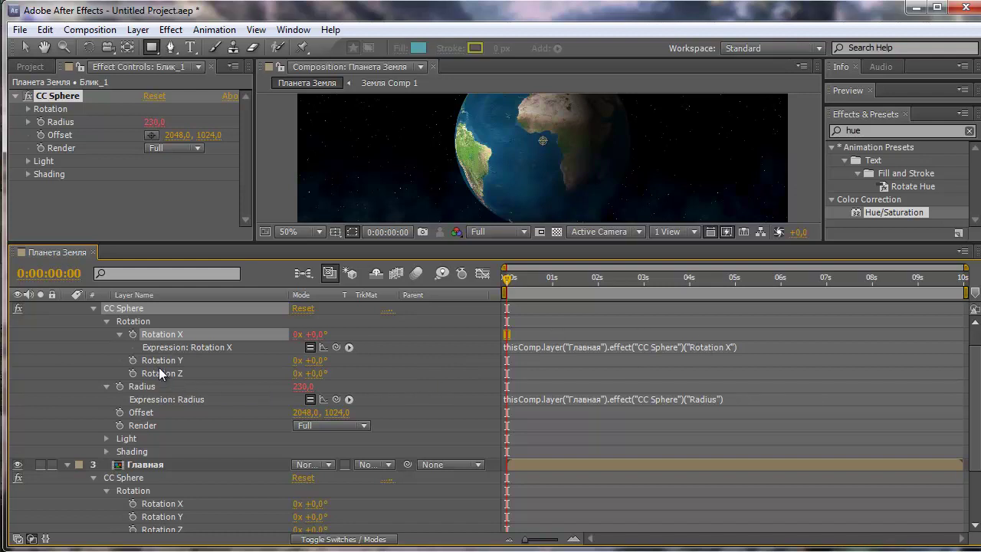
- Link Блик_1's Rotation Y and Rotation Z to Главная's matching rotations
{"action": "left_click", "coordinate": [133, 360], "text": "alt"}
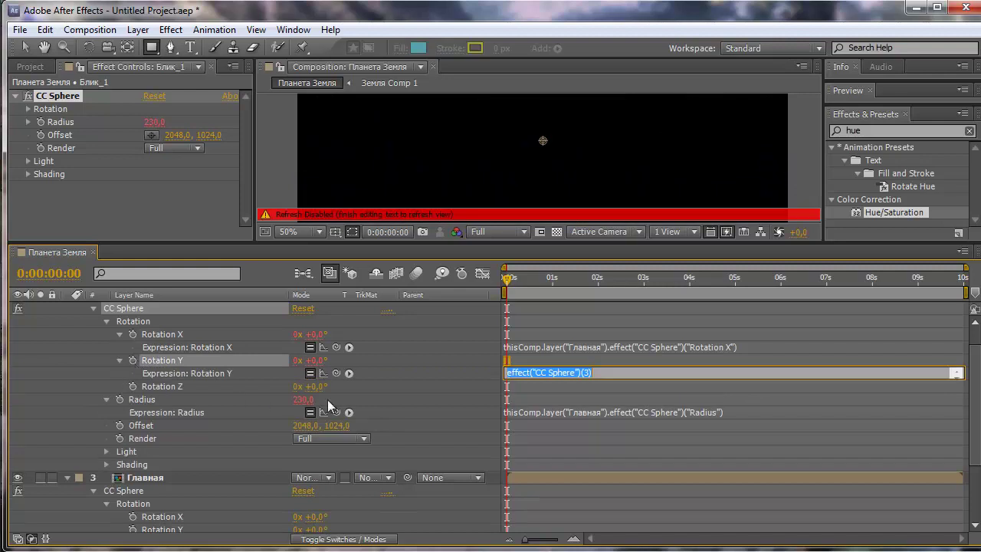
{"action": "mouse_move", "coordinate": [336, 373]}
{"action": "left_mouse_down"}
{"action": "mouse_move", "coordinate": [179, 485]}
{"action": "mouse_move", "coordinate": [177, 456]}
{"action": "left_mouse_up"}
{"action": "left_click", "coordinate": [253, 375]}
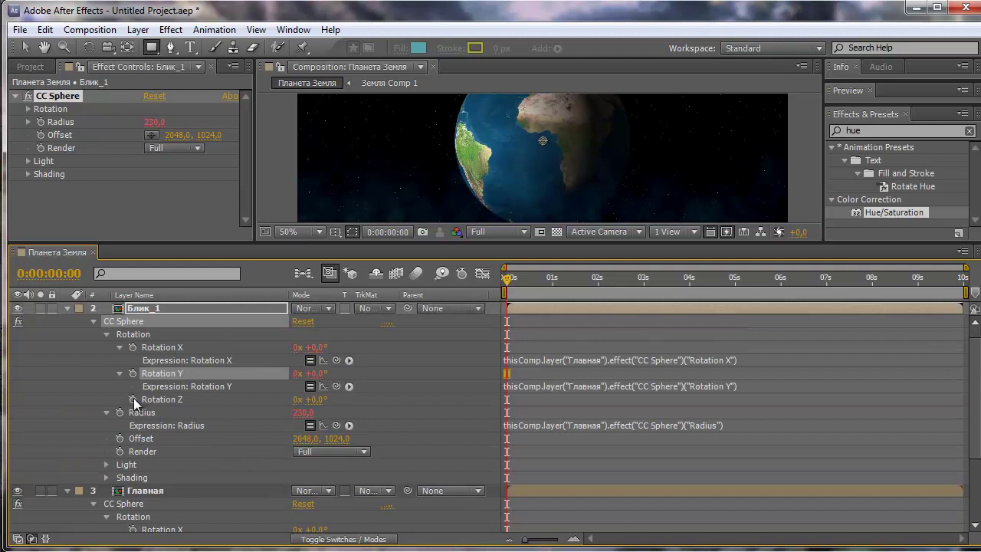
{"action": "left_click", "coordinate": [133, 399], "text": "alt"}
{"action": "left_click_drag", "start_coordinate": [336, 412], "coordinate": [206, 515]}
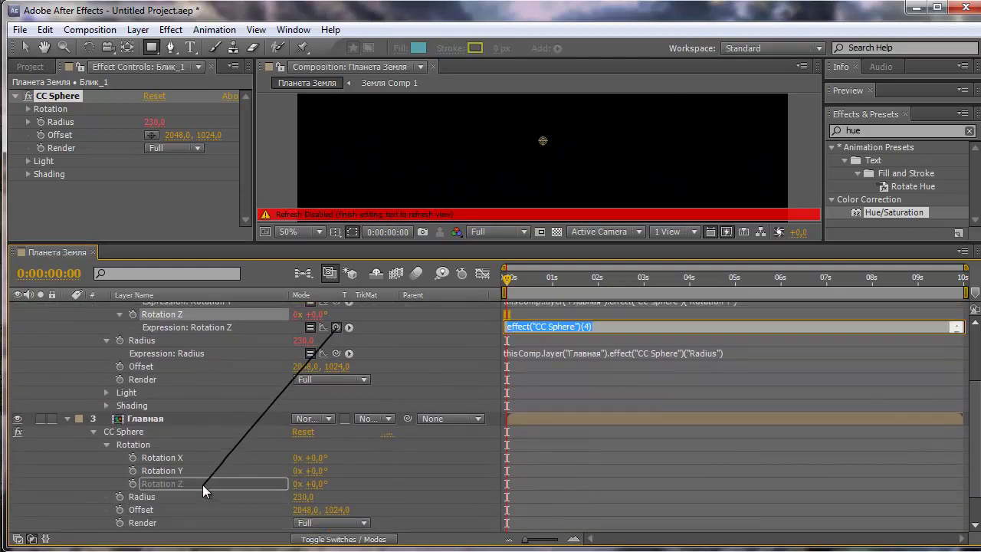
{"action": "left_click_drag", "start_coordinate": [206, 512], "coordinate": [196, 481]}
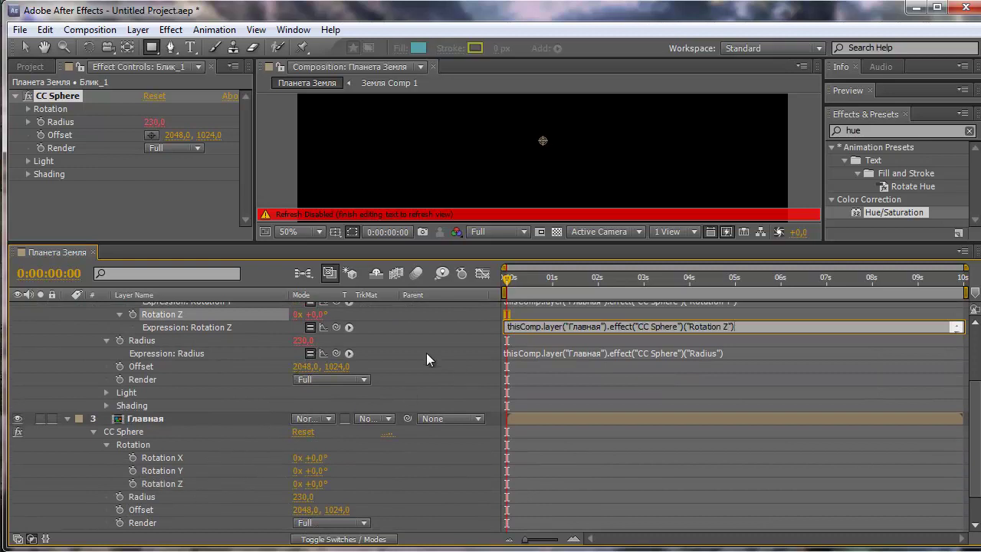
{"action": "left_click", "coordinate": [426, 352]}
{"action": "scroll", "coordinate": [426, 378], "scroll_direction": "up", "scroll_amount": 5}
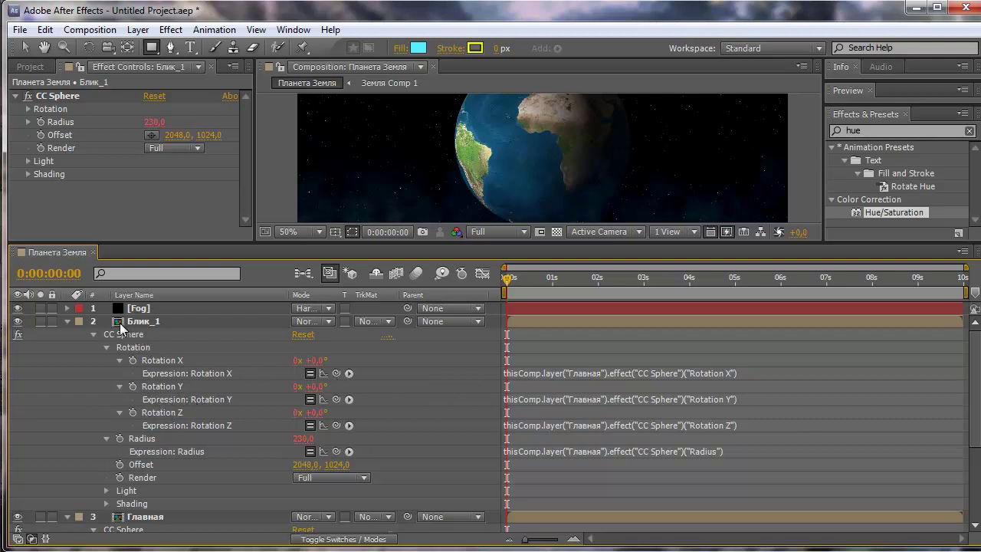
{"action": "scroll", "coordinate": [204, 426], "scroll_direction": "down", "scroll_amount": 3}
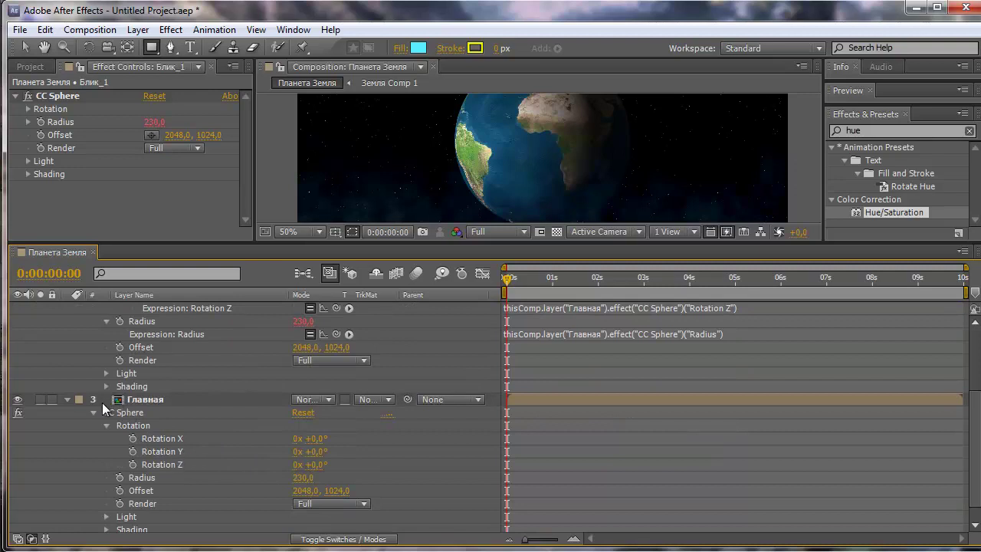
{"action": "scroll", "coordinate": [71, 437], "scroll_direction": "up", "scroll_amount": 1}
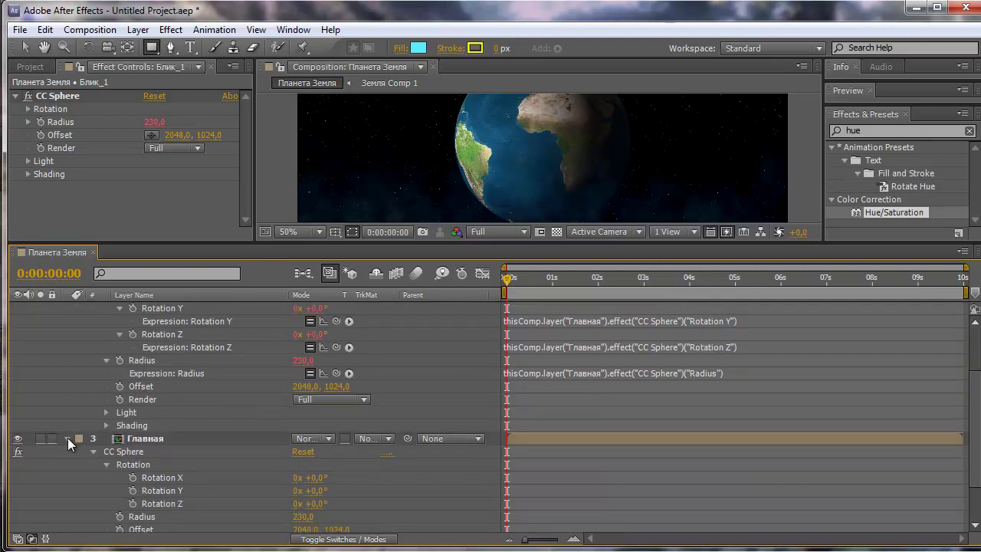
- Collapse Главная, show Блик_1's CC Sphere Light settings, and resize the panels
{"action": "left_click", "coordinate": [68, 438]}
{"action": "left_click", "coordinate": [165, 320]}
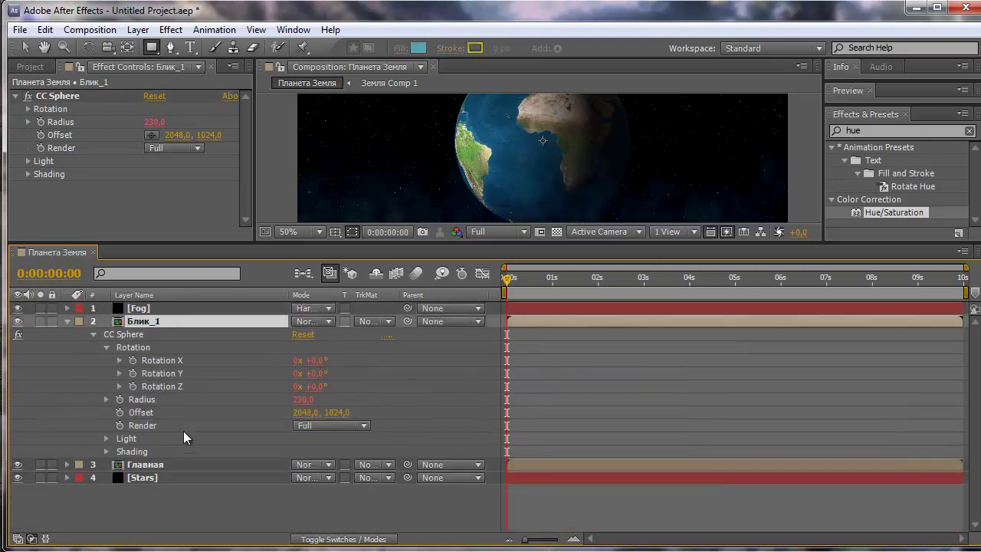
{"action": "left_click", "coordinate": [106, 438]}
{"action": "scroll", "coordinate": [224, 438], "scroll_direction": "down", "scroll_amount": 1}
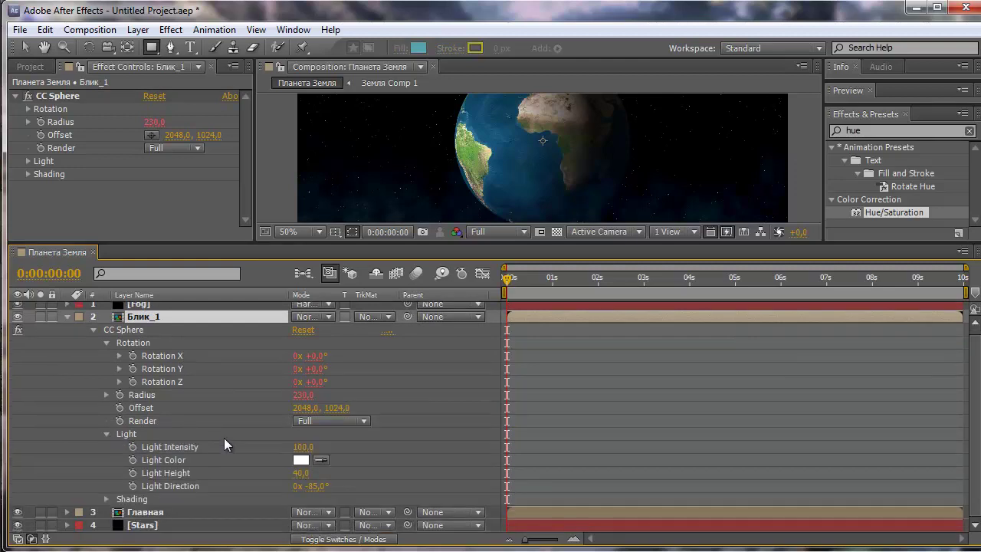
{"action": "left_click_drag", "start_coordinate": [557, 244], "coordinate": [558, 315]}
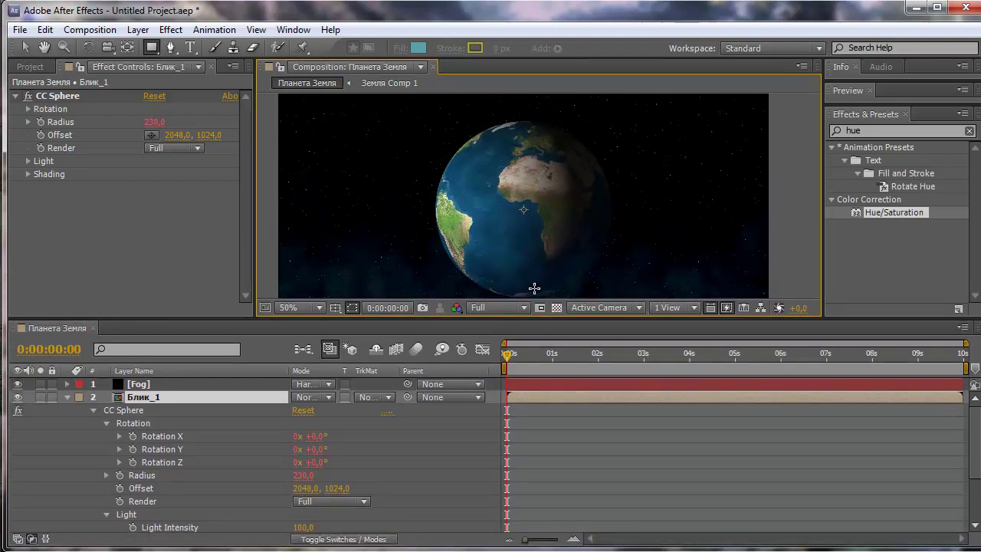
{"action": "left_click", "coordinate": [540, 308]}
{"action": "left_click_drag", "start_coordinate": [535, 317], "coordinate": [536, 223]}
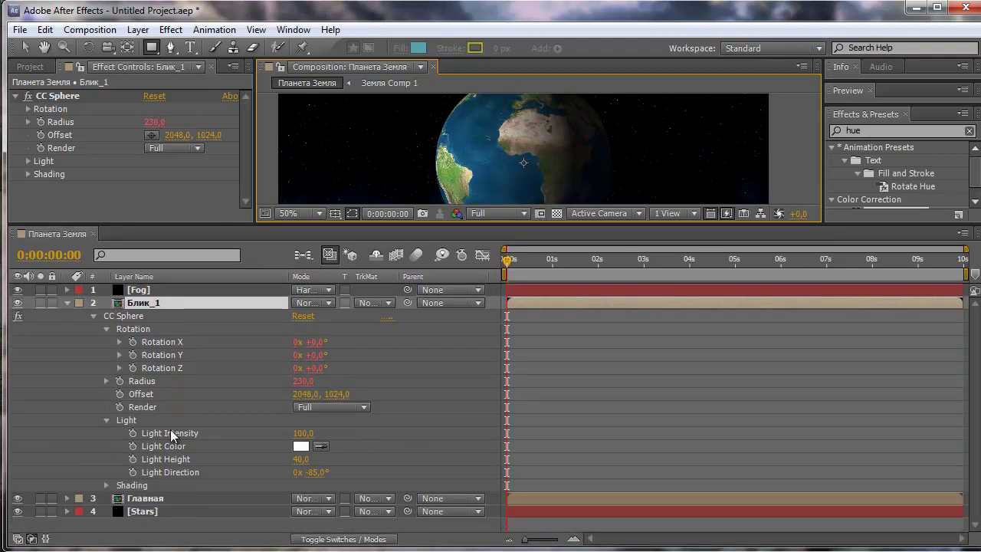
{"action": "left_click", "coordinate": [193, 442]}
- Set Блик_1's Light Intensity to 230 and the light colour to pale cyan
{"action": "left_click", "coordinate": [303, 433]}
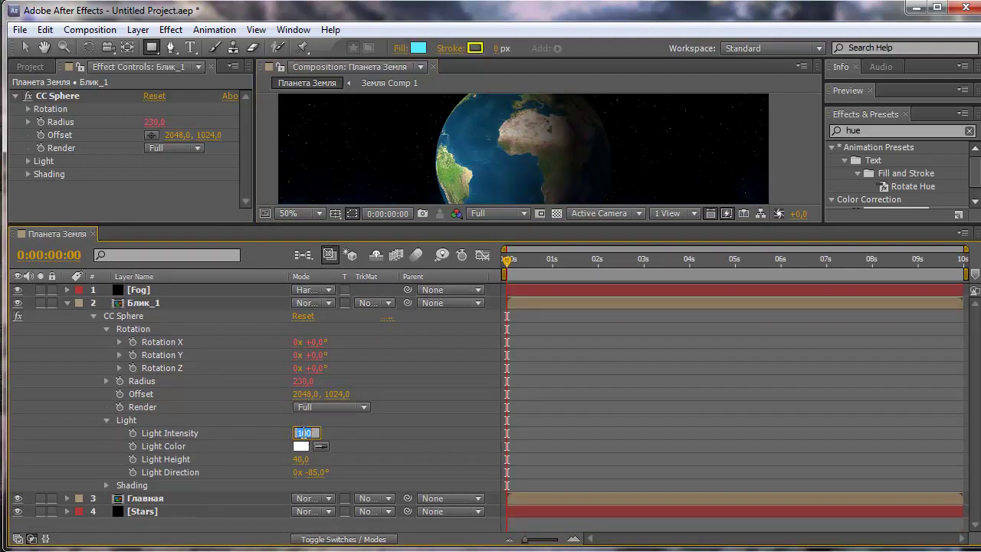
{"action": "type", "text": "230"}
{"action": "left_click", "coordinate": [381, 438]}
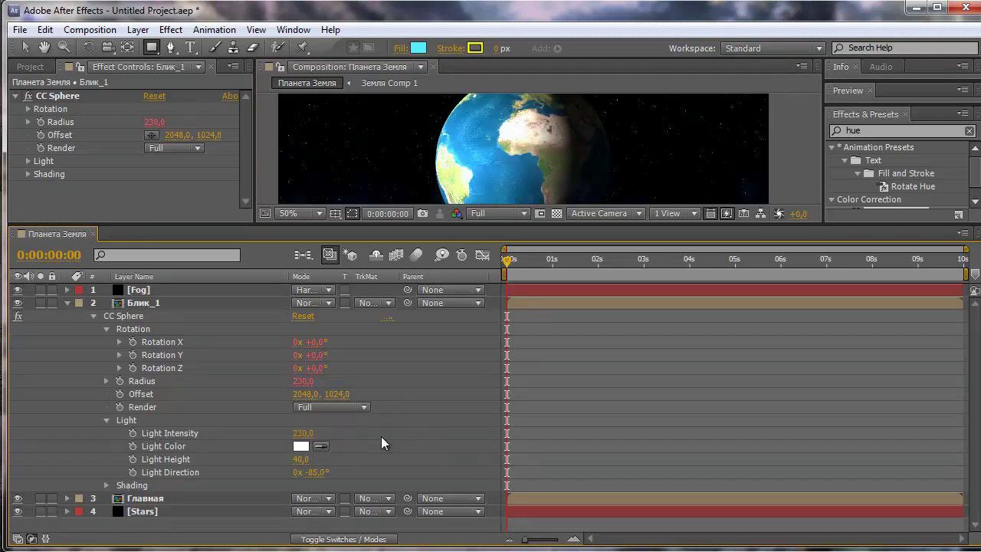
{"action": "left_click", "coordinate": [300, 445]}
{"action": "left_click_drag", "start_coordinate": [437, 436], "coordinate": [438, 340]}
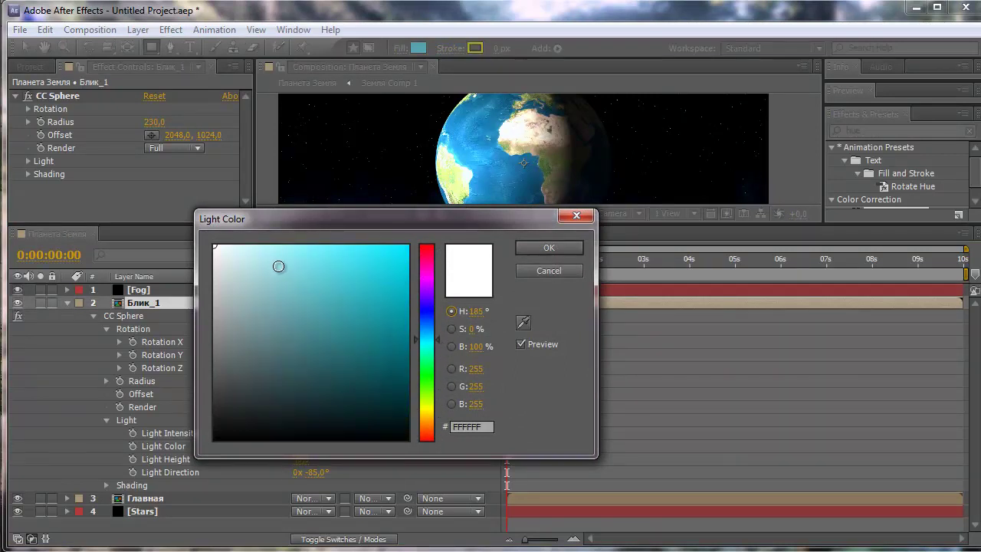
{"action": "left_click", "coordinate": [260, 245]}
{"action": "left_click", "coordinate": [535, 252]}
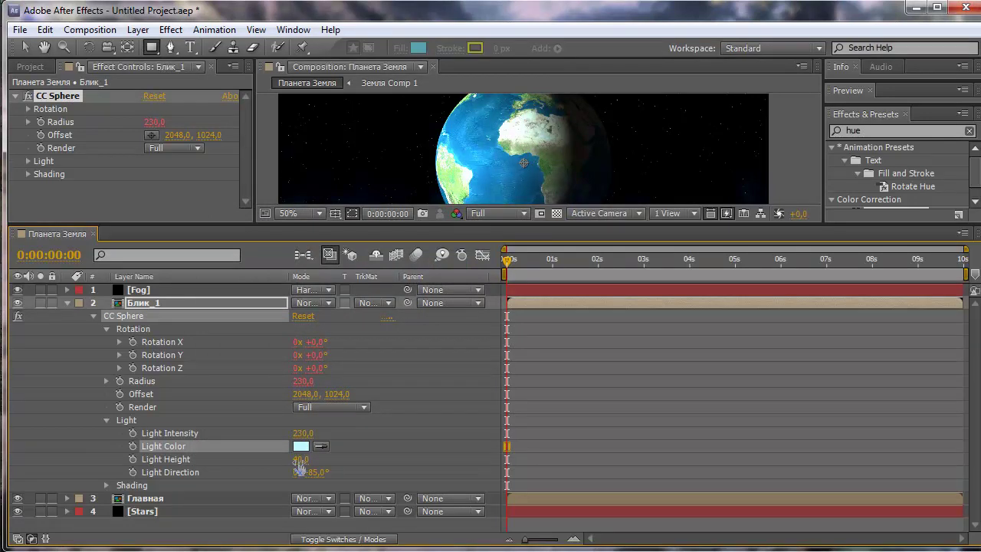
- Set Блик_1's Light Height to -55 and Light Direction to 90°
{"action": "left_click_drag", "start_coordinate": [304, 460], "coordinate": [236, 459]}
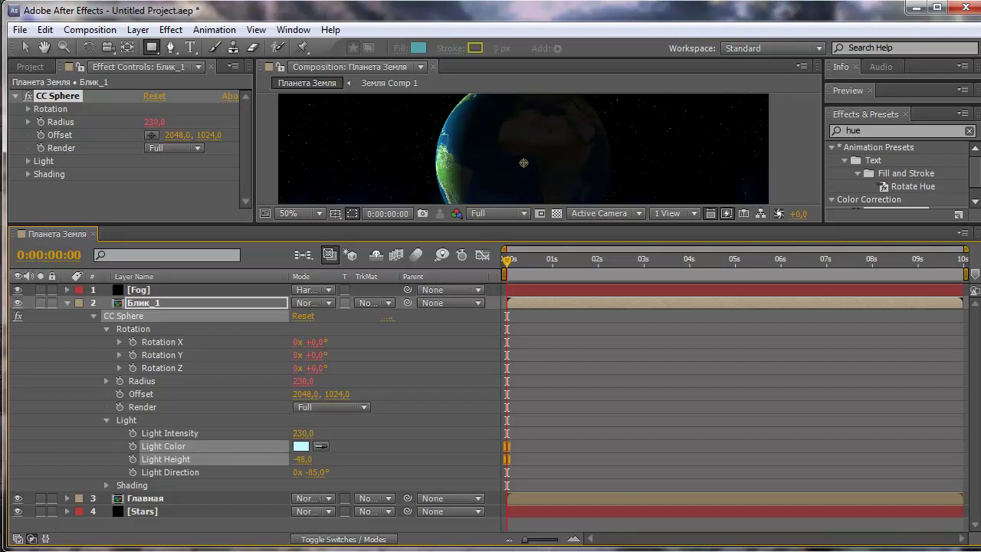
{"action": "mouse_move", "coordinate": [302, 459]}
{"action": "left_mouse_down"}
{"action": "mouse_move", "coordinate": [292, 459]}
{"action": "mouse_move", "coordinate": [305, 459]}
{"action": "left_mouse_up"}
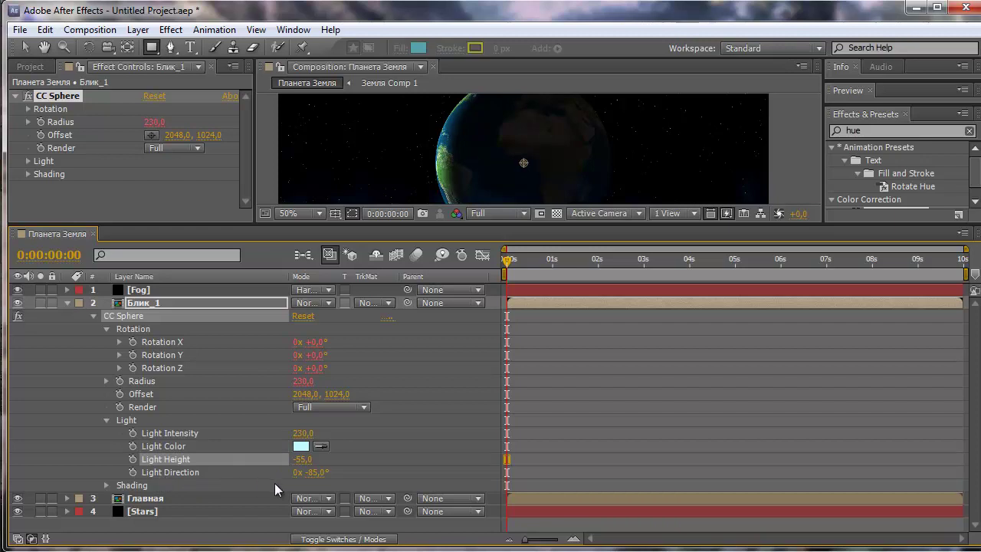
{"action": "left_click", "coordinate": [315, 472]}
{"action": "type", "text": "90"}
{"action": "left_click", "coordinate": [371, 472]}
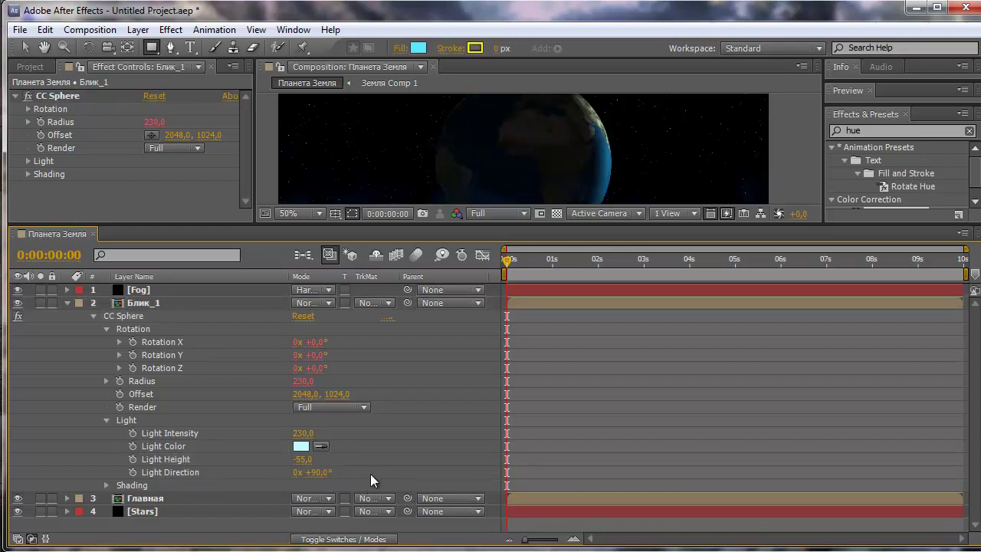
{"action": "left_click_drag", "start_coordinate": [537, 224], "coordinate": [518, 308]}
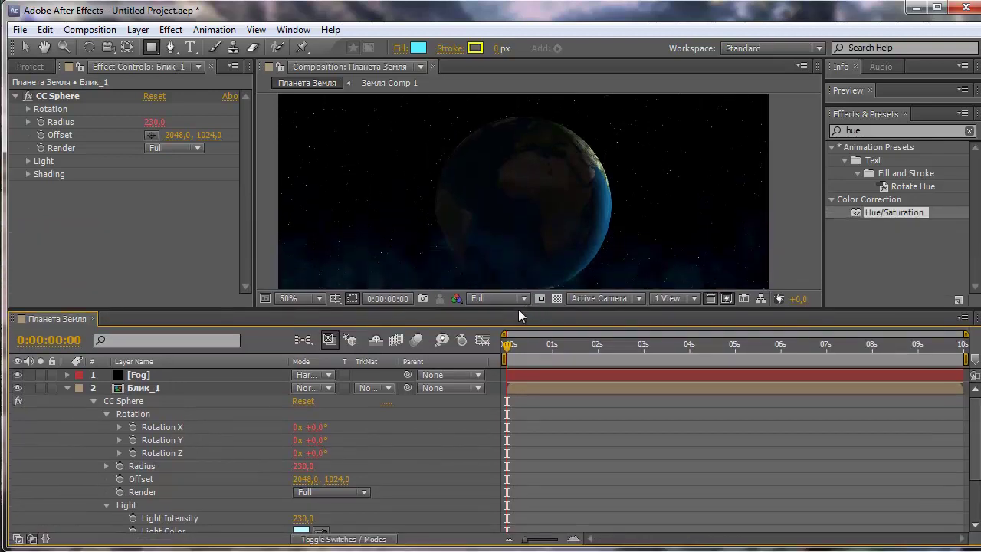
- Collapse Блик_1 and duplicate it to create the Блик_2 highlight layer
{"action": "left_click", "coordinate": [67, 386]}
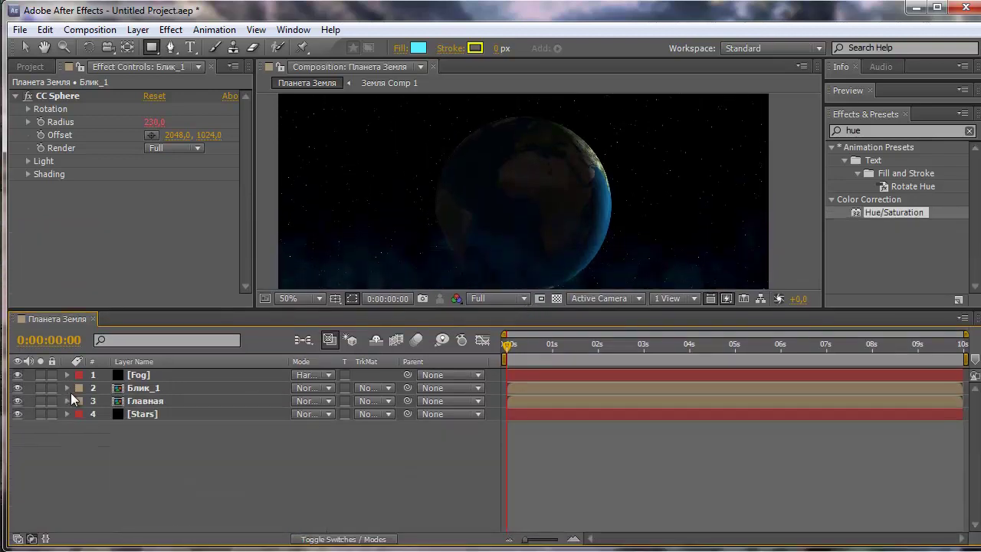
{"action": "left_click", "coordinate": [148, 392]}
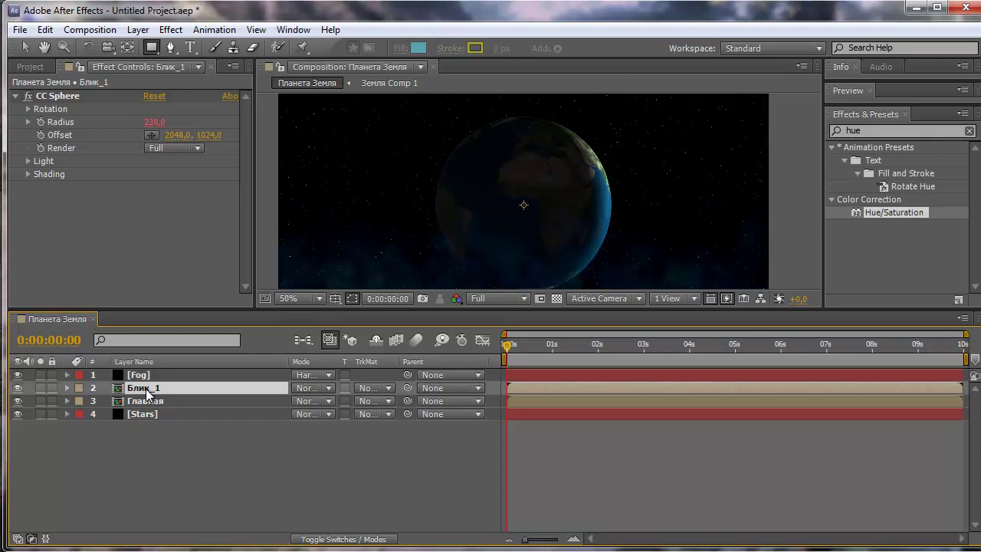
{"action": "key", "text": "ctrl+d"}
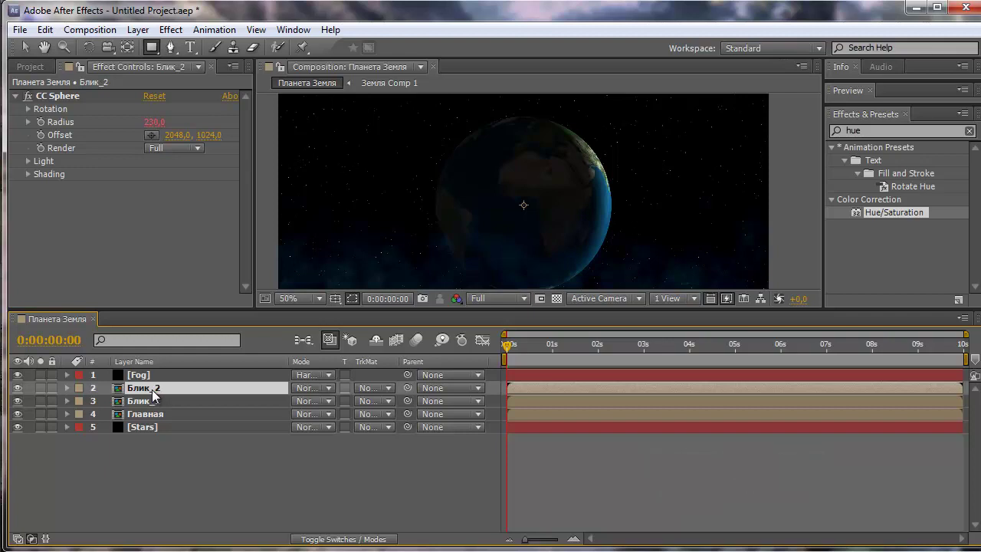
- Set Блик_2's CC Sphere light colour to pure white
{"action": "left_click", "coordinate": [68, 387]}
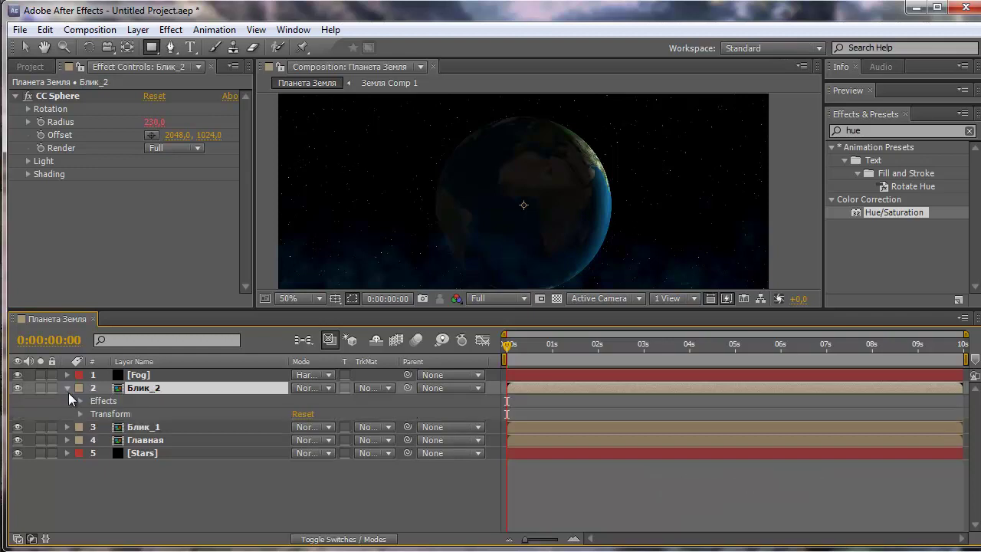
{"action": "left_click", "coordinate": [78, 401]}
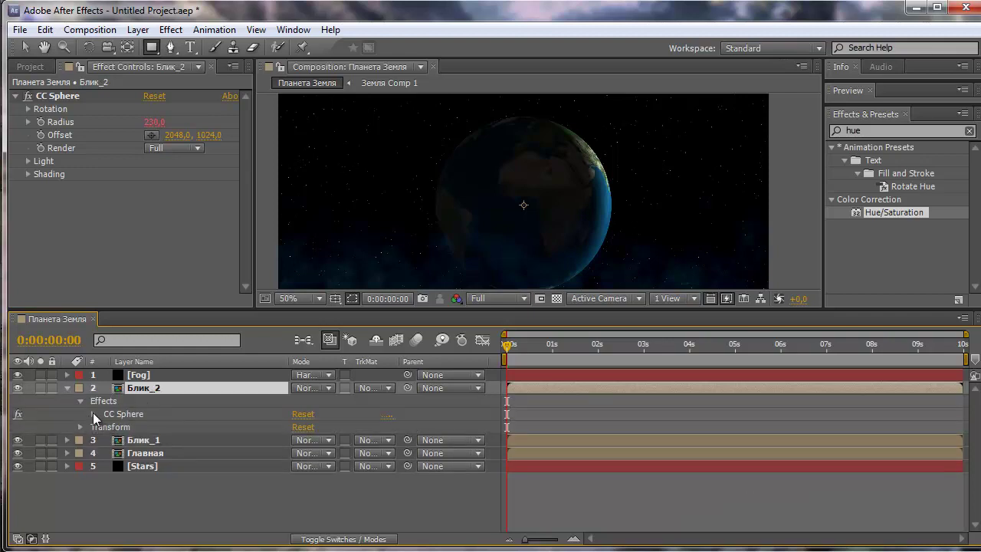
{"action": "left_click", "coordinate": [93, 414]}
{"action": "scroll", "coordinate": [215, 428], "scroll_direction": "down", "scroll_amount": 1}
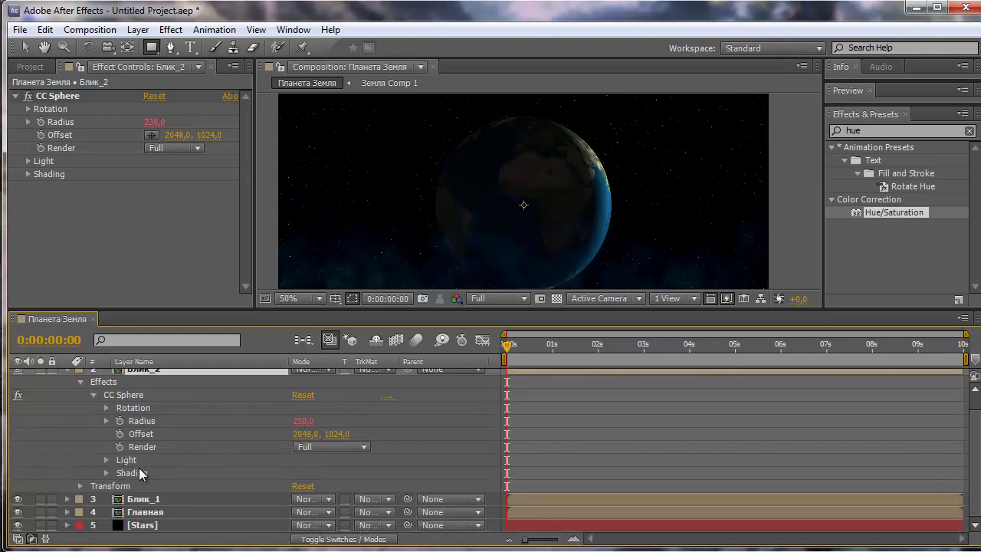
{"action": "left_click", "coordinate": [107, 460]}
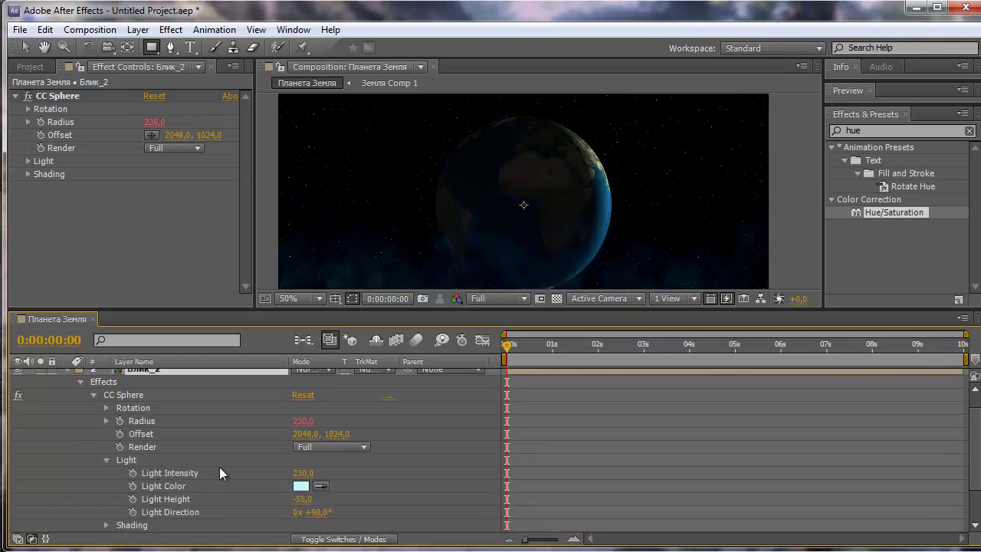
{"action": "scroll", "coordinate": [221, 468], "scroll_direction": "down", "scroll_amount": 2}
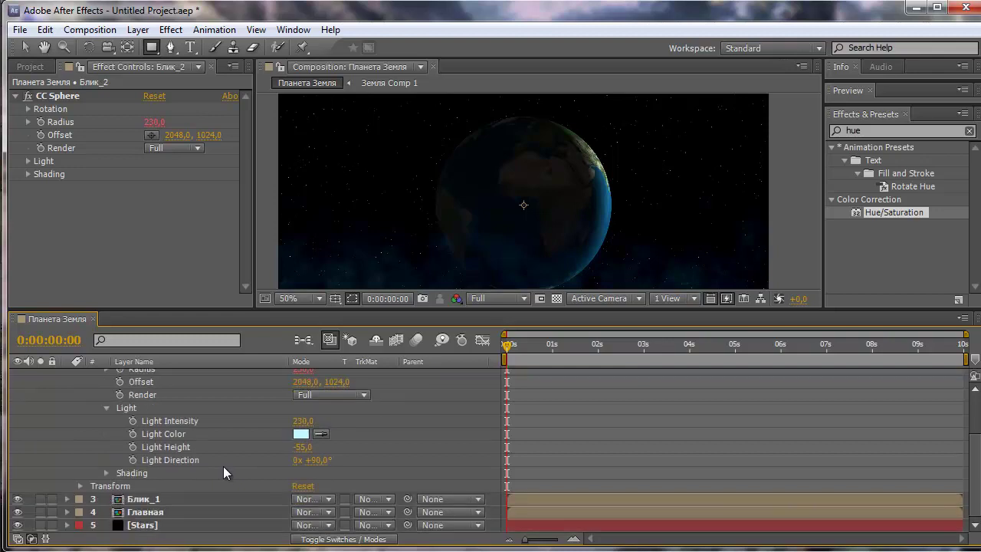
{"action": "left_click", "coordinate": [301, 433]}
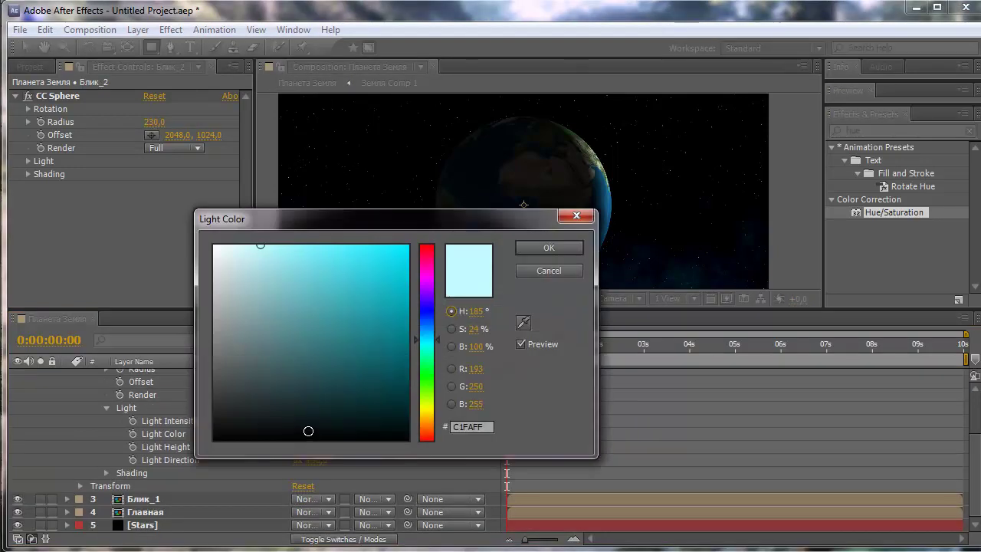
{"action": "left_click_drag", "start_coordinate": [267, 247], "coordinate": [214, 244]}
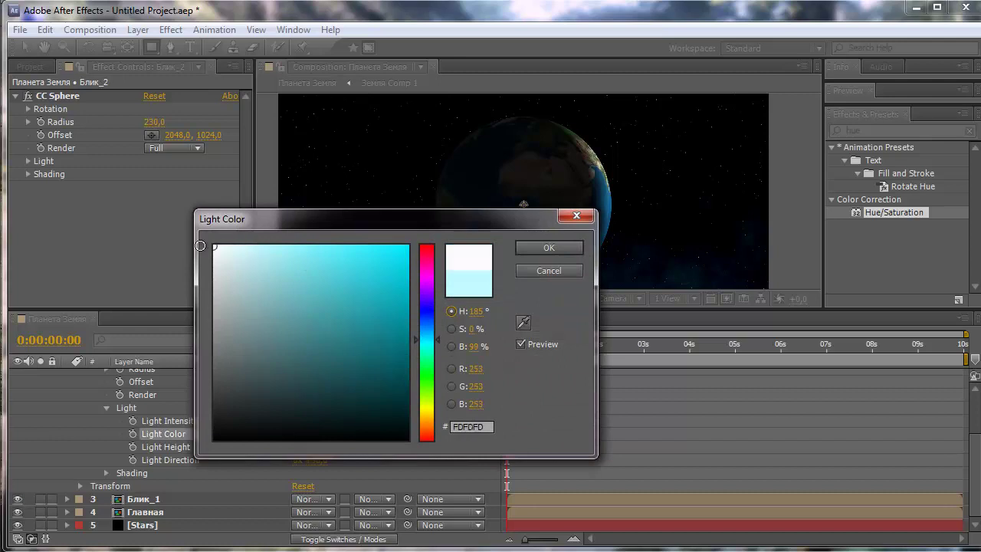
{"action": "left_click", "coordinate": [551, 247]}
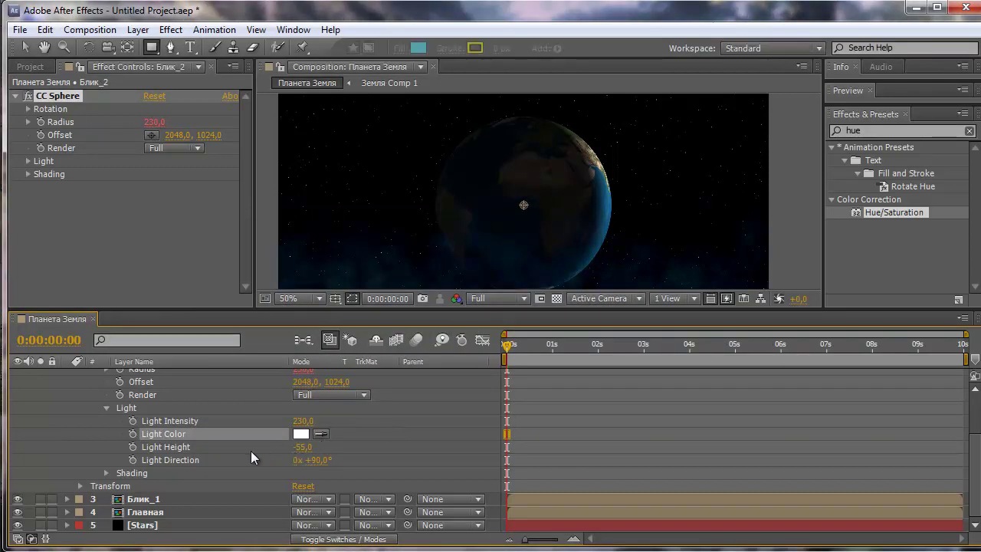
- Give Блик_2's CC Sphere a Light Height of -20 and Light Direction of 270°
{"action": "left_click", "coordinate": [303, 447]}
{"action": "type", "text": "-20"}
{"action": "key", "text": "Return"}
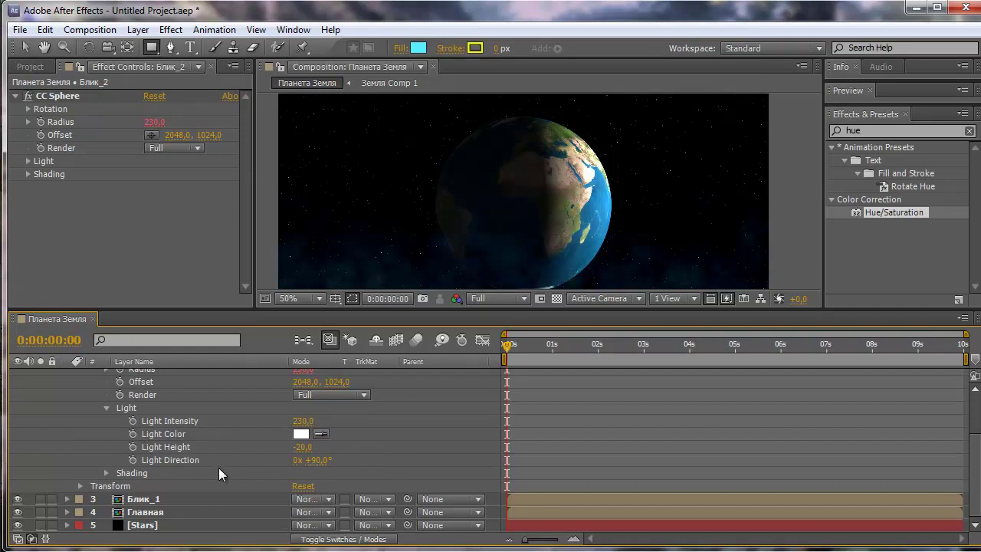
{"action": "left_click", "coordinate": [318, 460]}
{"action": "type", "text": "270"}
{"action": "key", "text": "Return"}
{"action": "scroll", "coordinate": [368, 453], "scroll_direction": "up", "scroll_amount": 1}
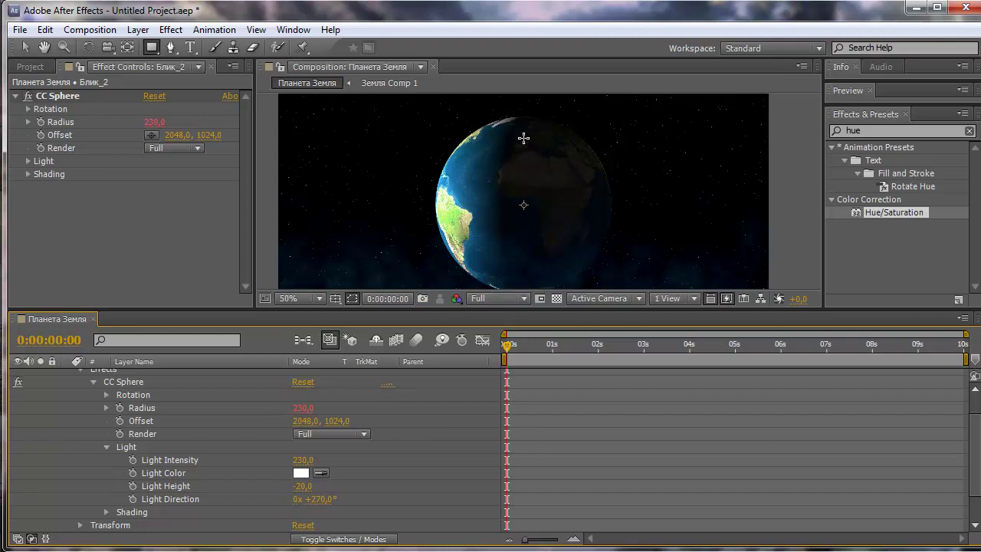
{"action": "scroll", "coordinate": [175, 490], "scroll_direction": "up", "scroll_amount": 2}
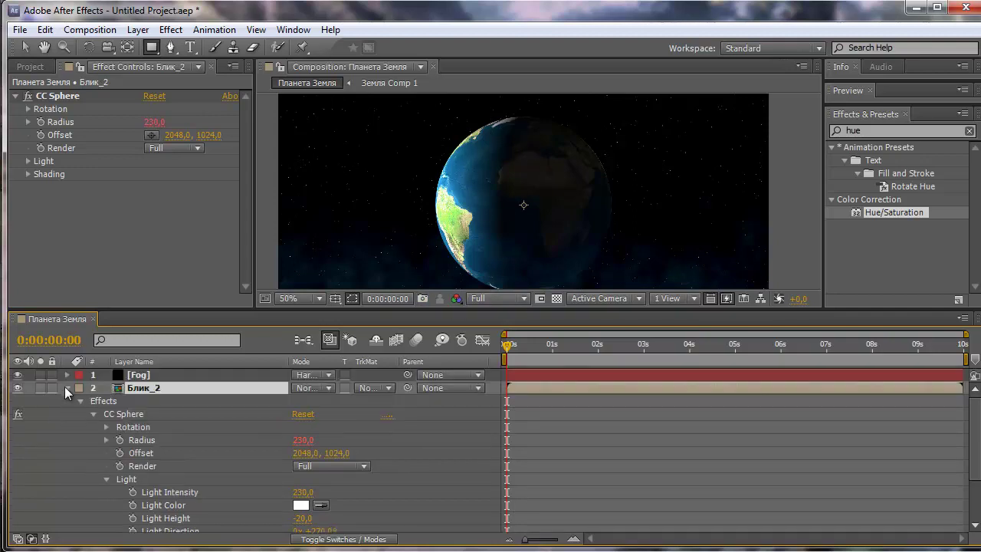
{"action": "left_click", "coordinate": [66, 388]}
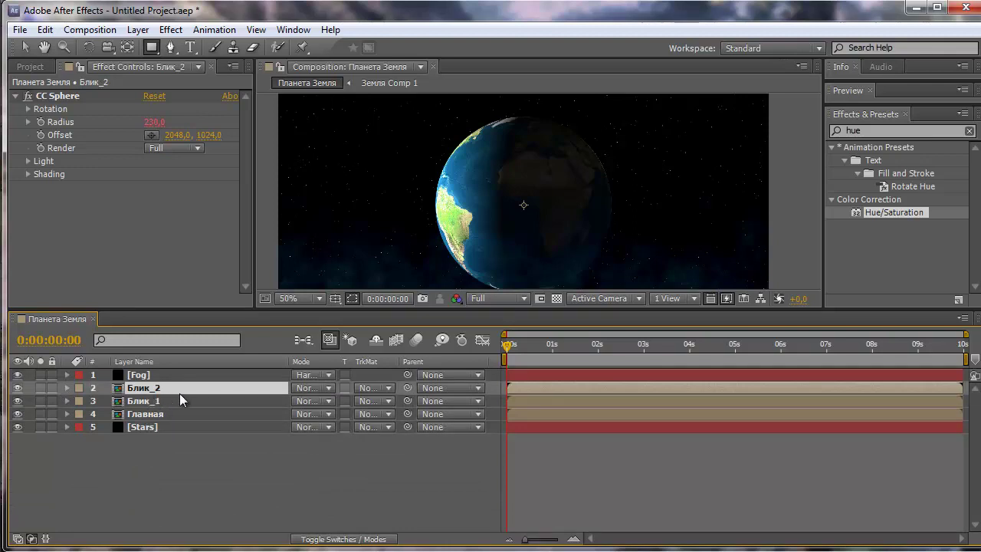
- Switch Блик_2 and Блик_1 to Screen blend mode and enlarge the composition preview
{"action": "left_click", "coordinate": [149, 400], "text": "ctrl"}
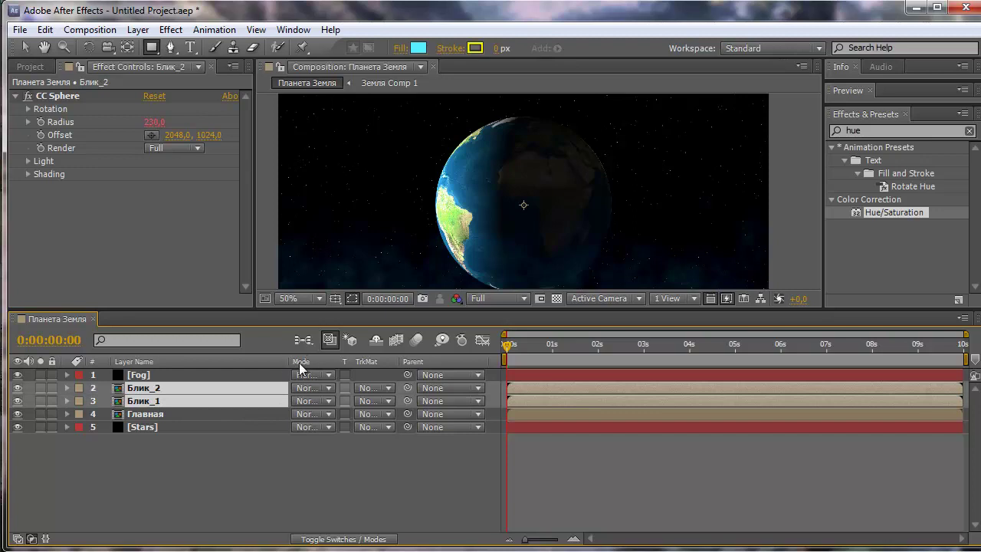
{"action": "left_click", "coordinate": [319, 389]}
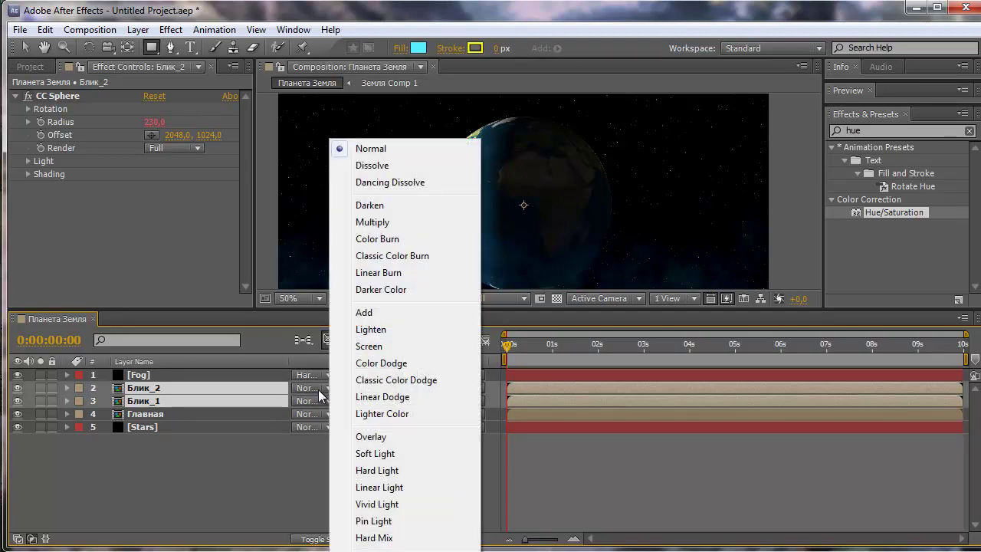
{"action": "left_click", "coordinate": [375, 346]}
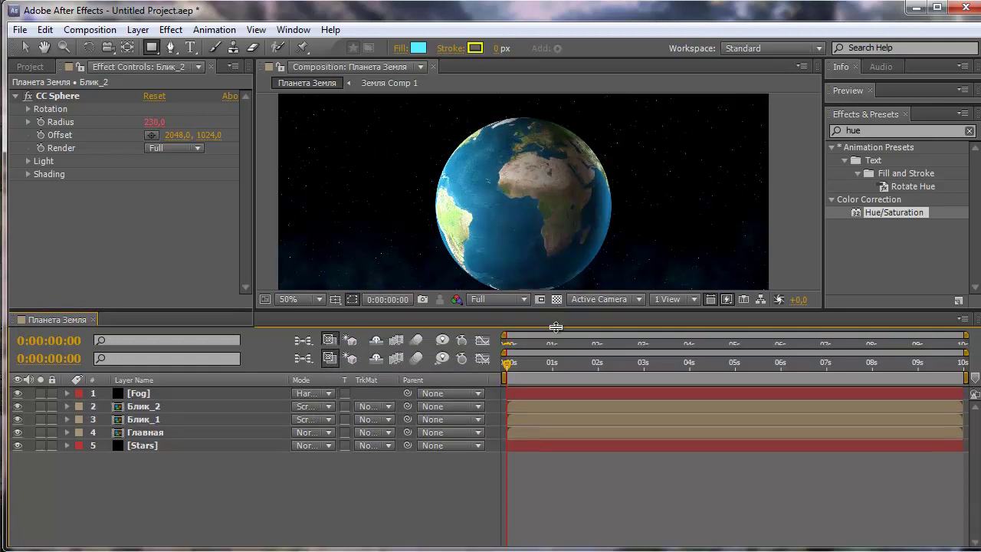
{"action": "left_click_drag", "start_coordinate": [555, 327], "coordinate": [555, 396]}
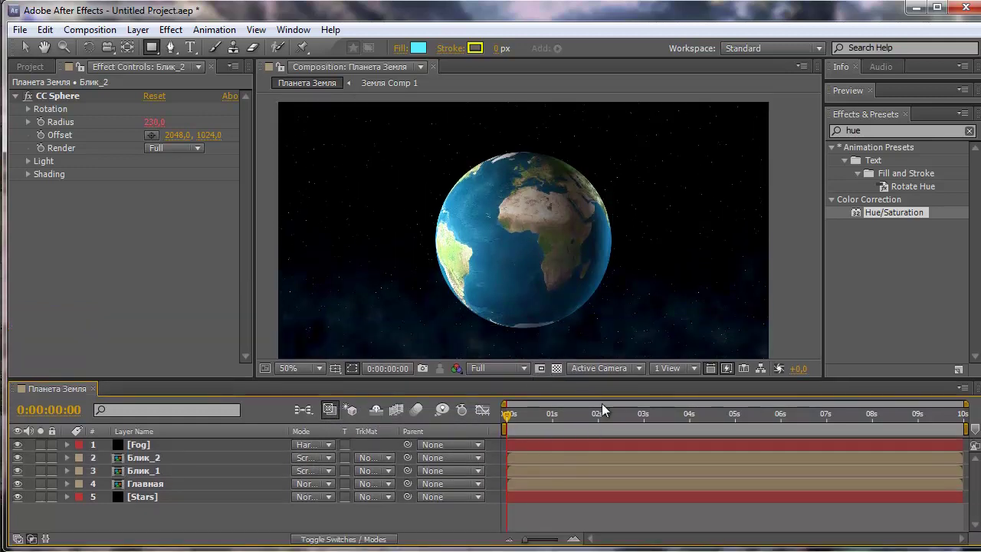
{"action": "left_click", "coordinate": [457, 304]}
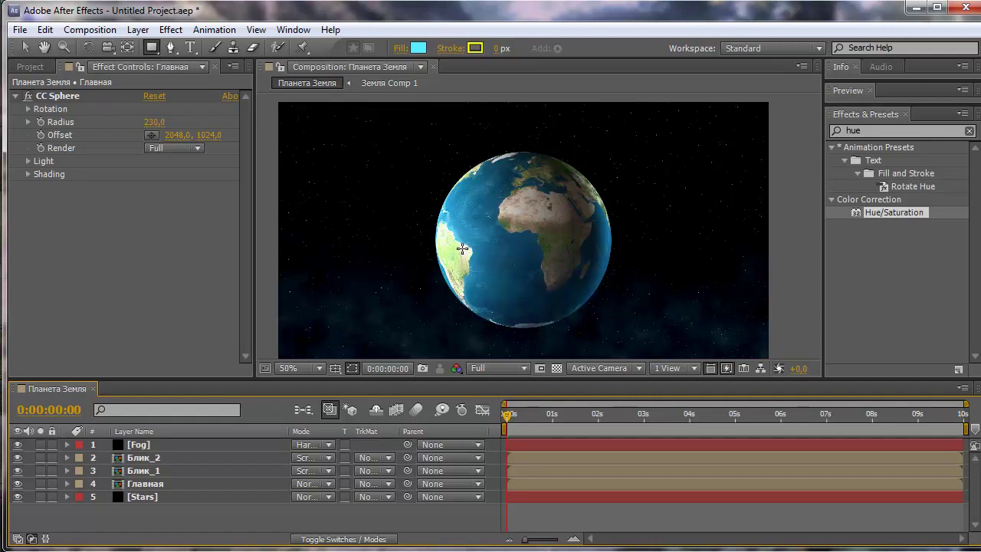
- Raise Главная's CC Sphere Light Intensity from 100 to 220
{"action": "left_click", "coordinate": [138, 483]}
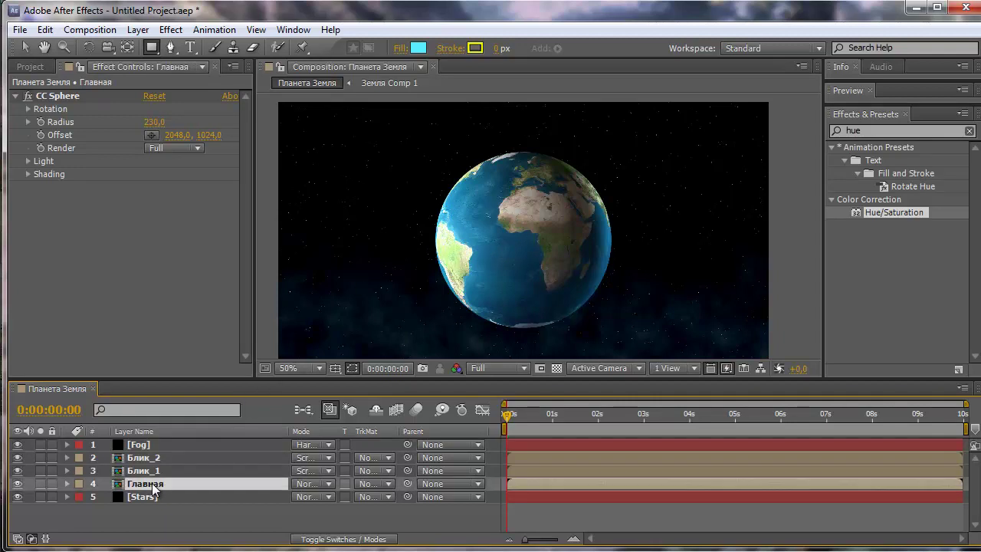
{"action": "left_click", "coordinate": [66, 483]}
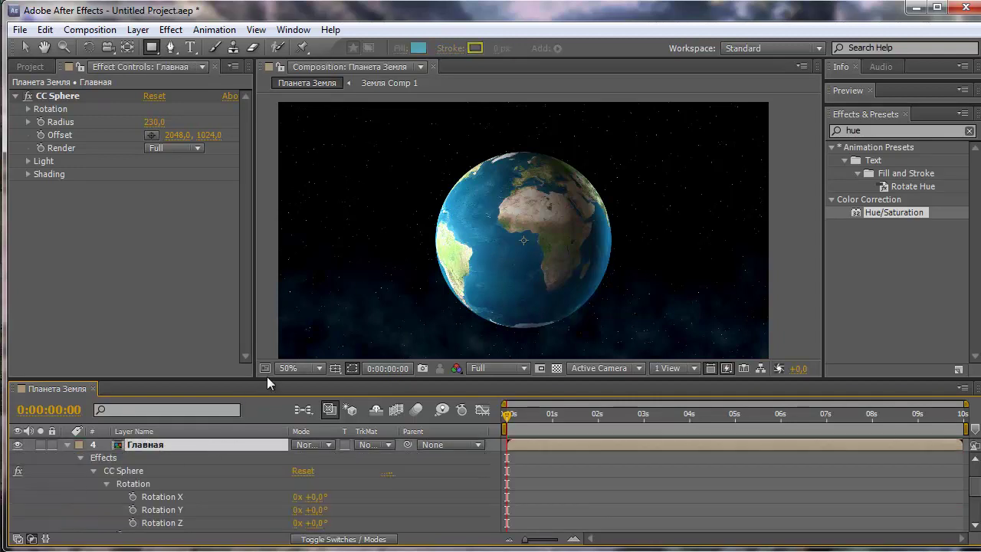
{"action": "left_click_drag", "start_coordinate": [264, 377], "coordinate": [267, 281]}
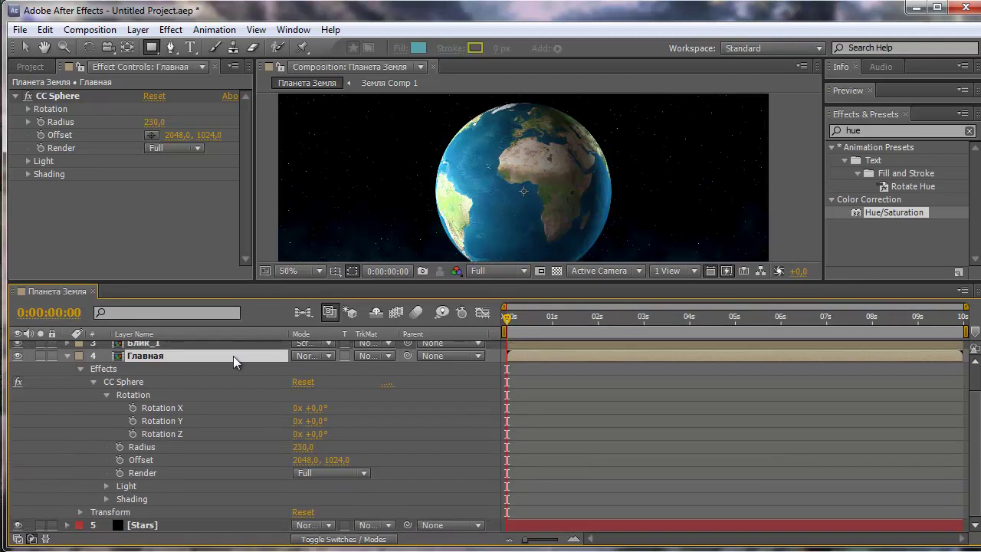
{"action": "left_click", "coordinate": [107, 486]}
{"action": "scroll", "coordinate": [107, 485], "scroll_direction": "down", "scroll_amount": 2}
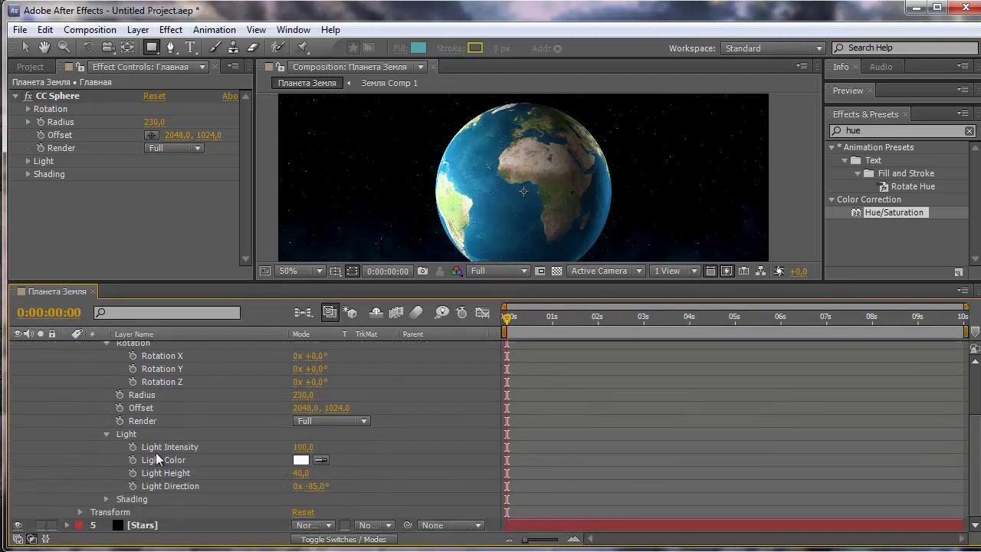
{"action": "left_click", "coordinate": [107, 499]}
{"action": "scroll", "coordinate": [107, 499], "scroll_direction": "down", "scroll_amount": 3}
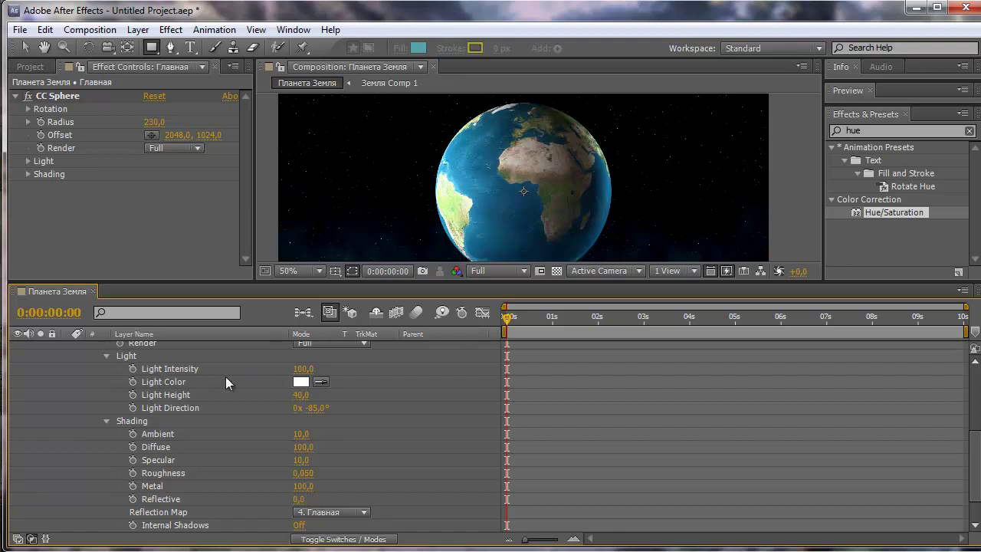
{"action": "left_click", "coordinate": [306, 369]}
{"action": "type", "text": "220"}
{"action": "key", "text": "Return"}
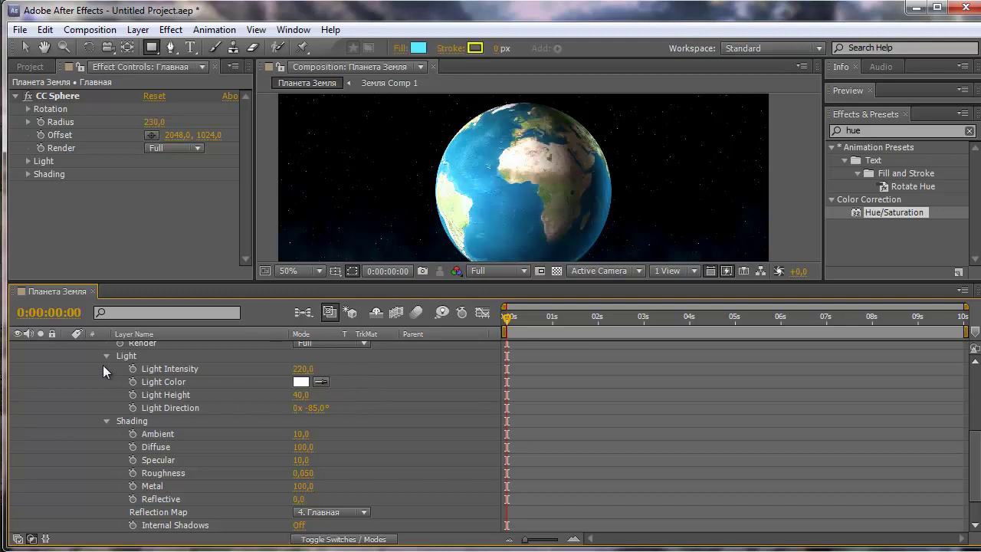
{"action": "left_click", "coordinate": [106, 355]}
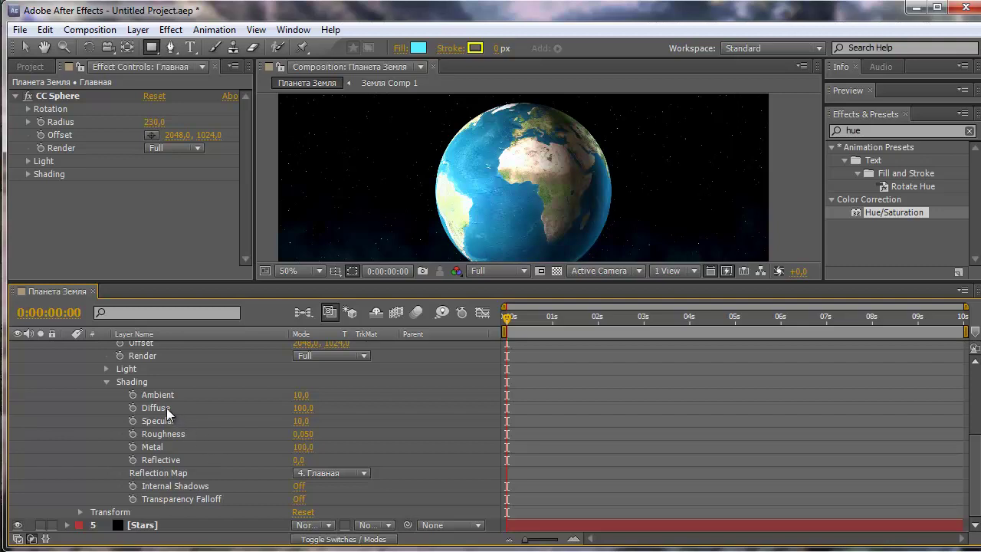
- Set Главная's shading Diffuse to 40 and Specular to 70, and nudge Roughness slightly
{"action": "left_click", "coordinate": [301, 408]}
{"action": "type", "text": "0"}
{"action": "key", "text": "Return"}
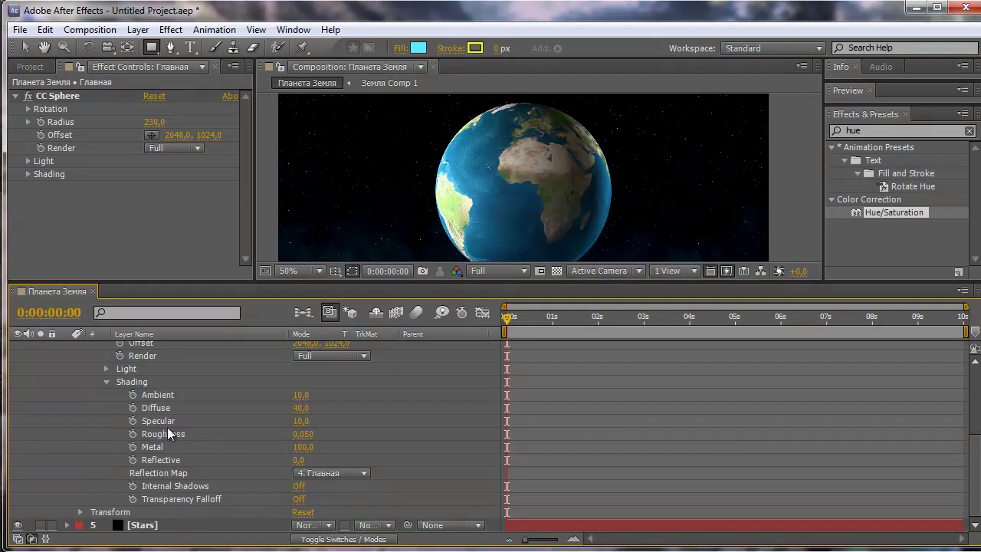
{"action": "left_click", "coordinate": [301, 420]}
{"action": "type", "text": "7"}
{"action": "type", "text": "0"}
{"action": "key", "text": "Return"}
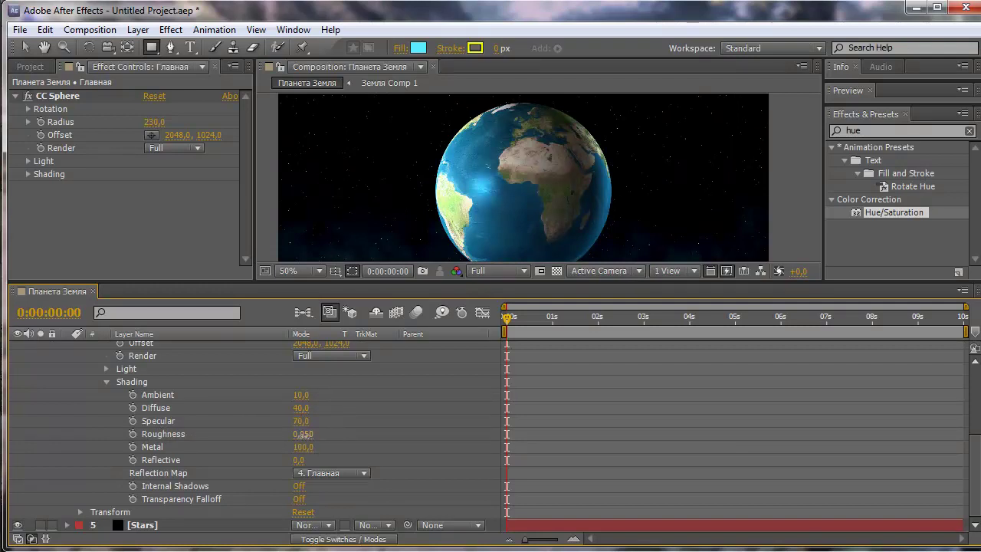
{"action": "left_click_drag", "start_coordinate": [303, 434], "coordinate": [340, 441]}
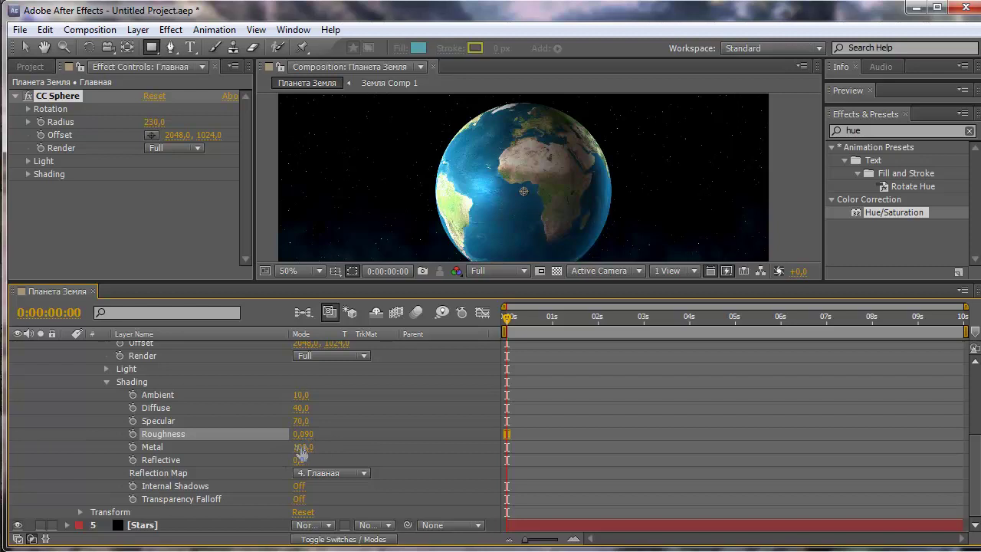
- Lower the sphere's Metal shading to 75 and give the composition viewer more room
{"action": "left_click", "coordinate": [303, 447]}
{"action": "type", "text": "7"}
{"action": "type", "text": "5"}
{"action": "key", "text": "Return"}
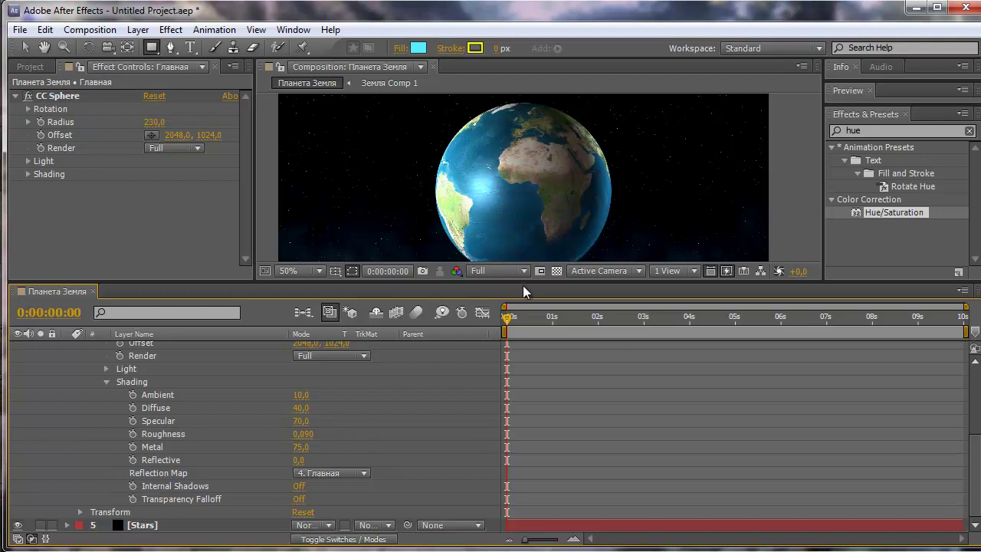
{"action": "left_click_drag", "start_coordinate": [523, 285], "coordinate": [522, 352]}
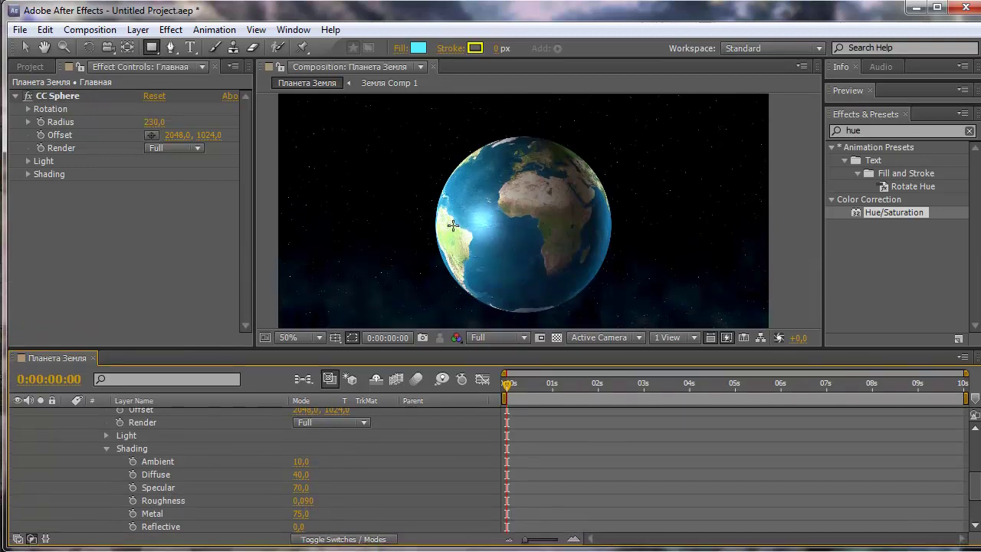
{"action": "scroll", "coordinate": [436, 425], "scroll_direction": "up", "scroll_amount": 5}
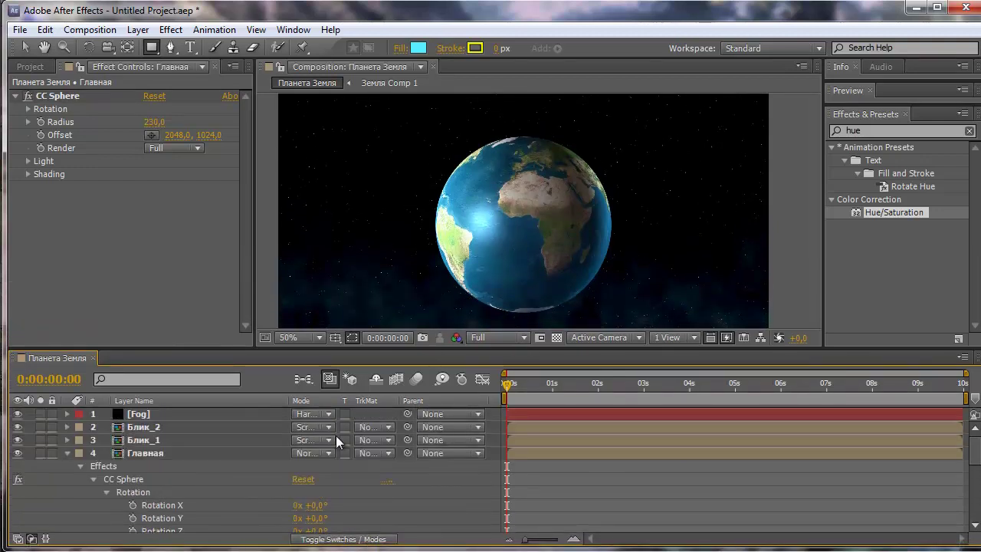
- Search effects for 'glow' and apply Stylize > Glow to the Главная layer
{"action": "left_click", "coordinate": [66, 452]}
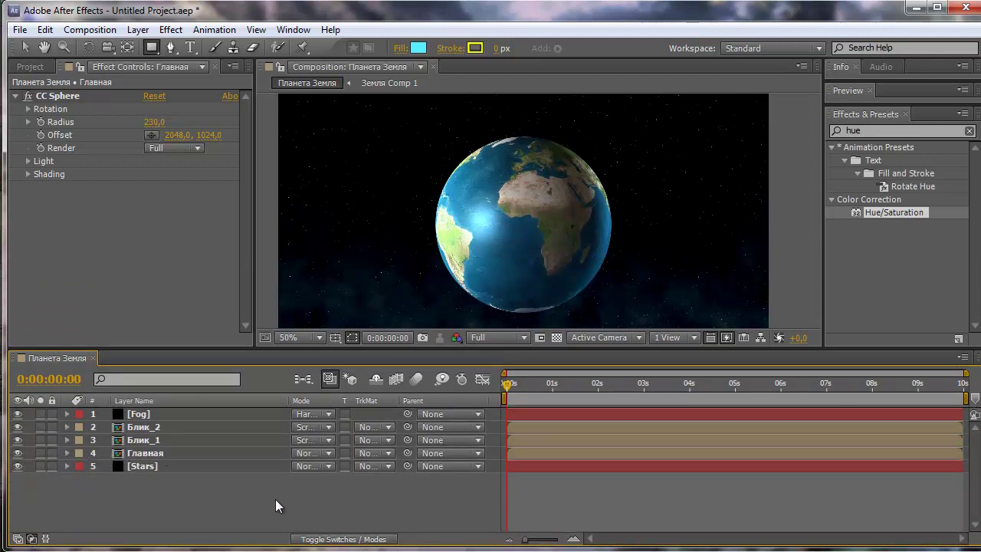
{"action": "left_click", "coordinate": [838, 129]}
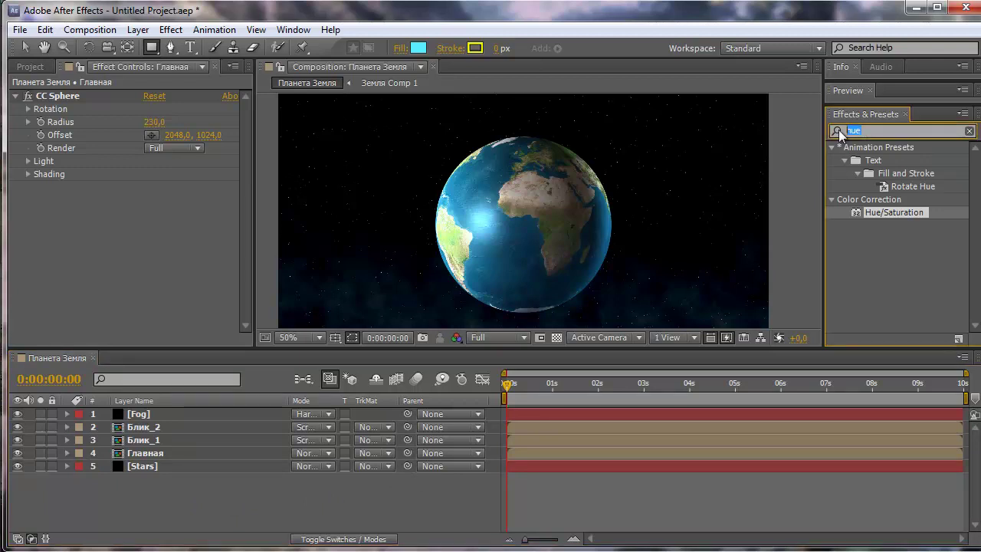
{"action": "type", "text": "glow"}
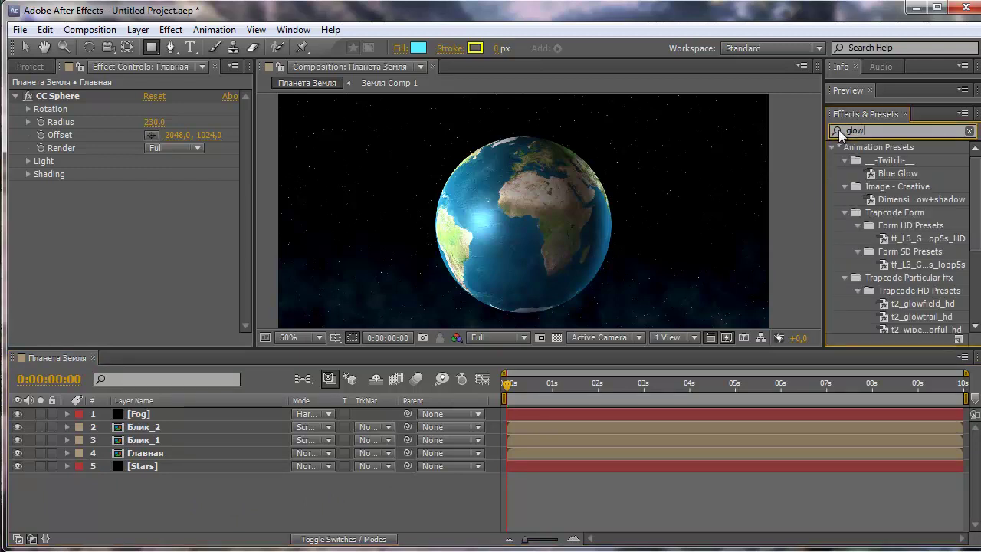
{"action": "scroll", "coordinate": [884, 183], "scroll_direction": "down", "scroll_amount": 5}
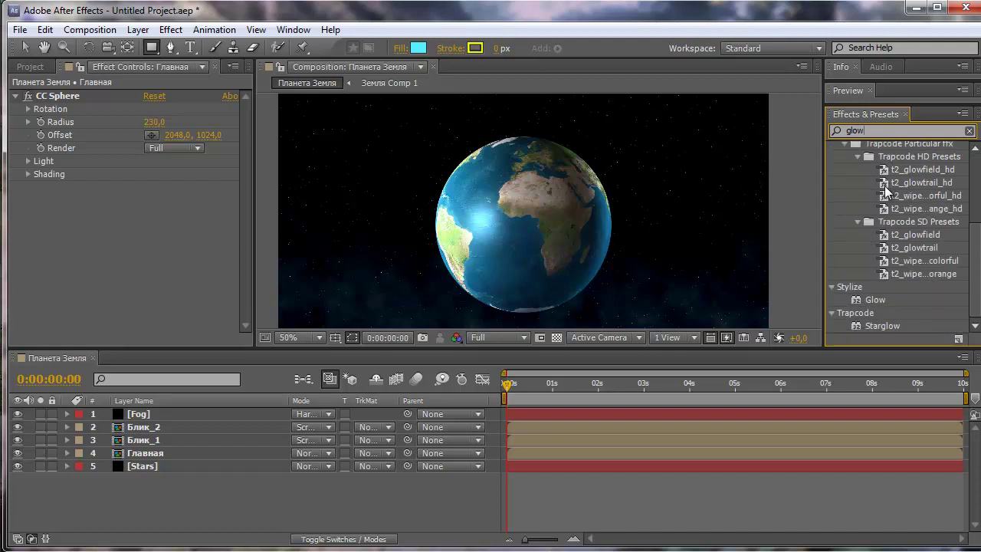
{"action": "left_click", "coordinate": [877, 300]}
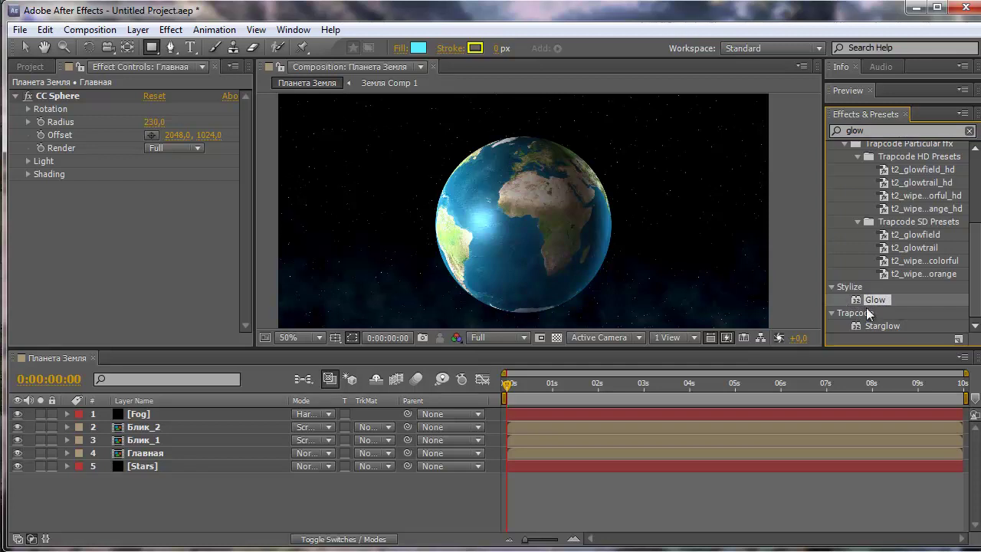
{"action": "left_click_drag", "start_coordinate": [874, 299], "coordinate": [157, 452]}
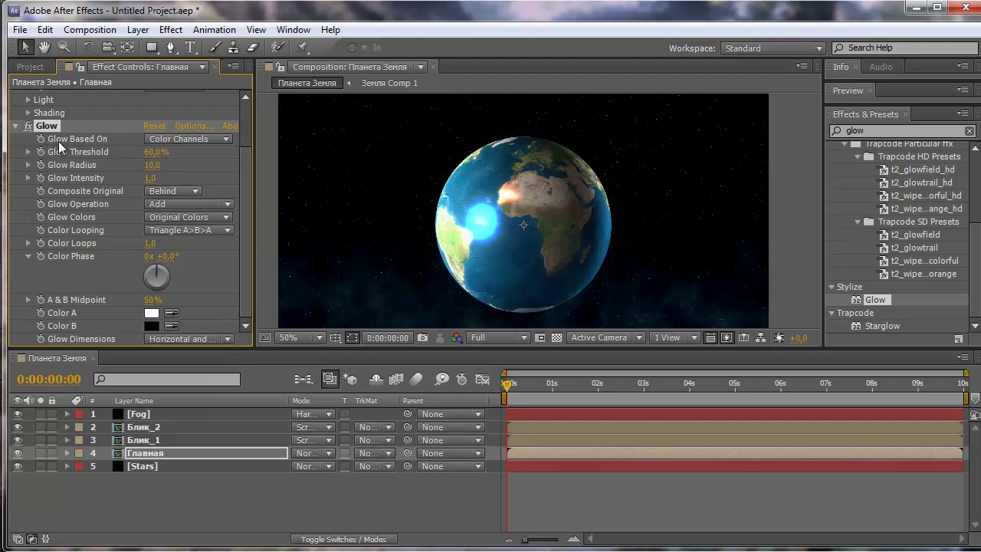
- Set Glow Based On to Alpha Channel and Composite Original to On Top
{"action": "left_click", "coordinate": [176, 139]}
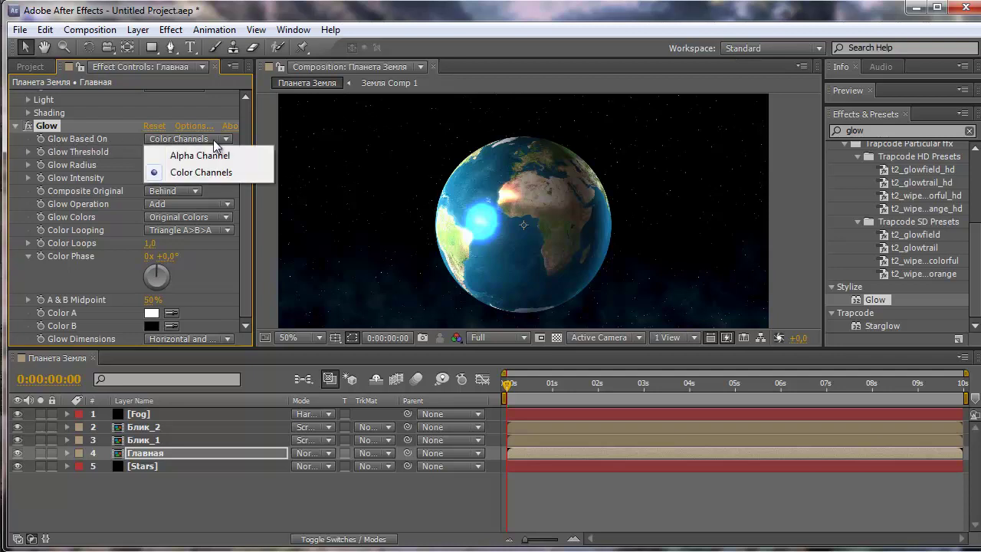
{"action": "left_click", "coordinate": [204, 155]}
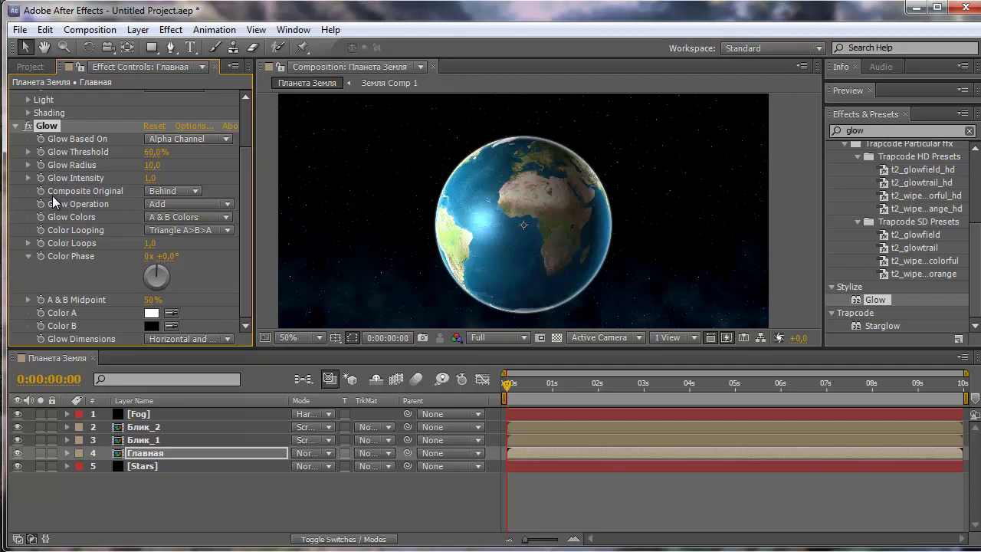
{"action": "left_click", "coordinate": [172, 190]}
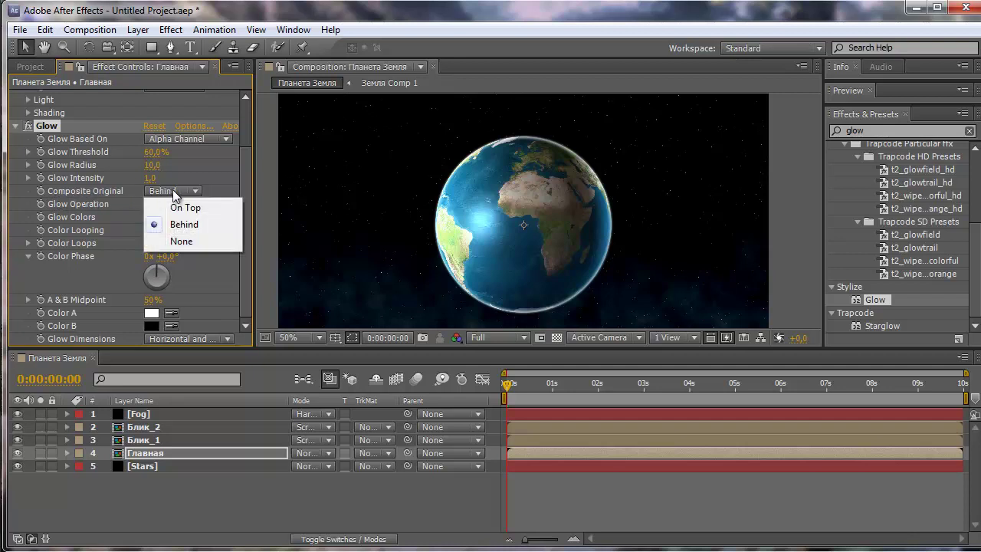
{"action": "left_click", "coordinate": [190, 208]}
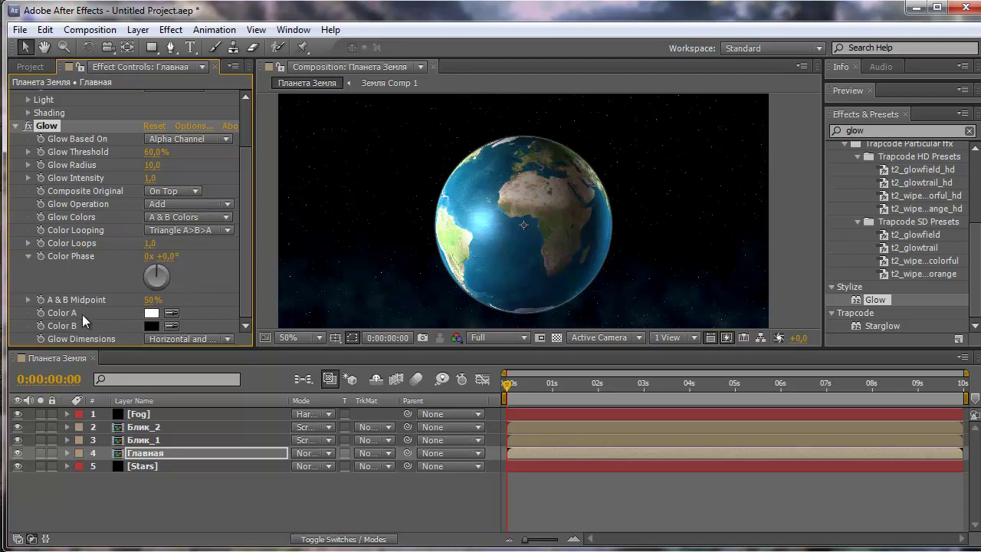
- Set the Glow's Color A to a bright cyan blue (00C6FF)
{"action": "left_click", "coordinate": [156, 314]}
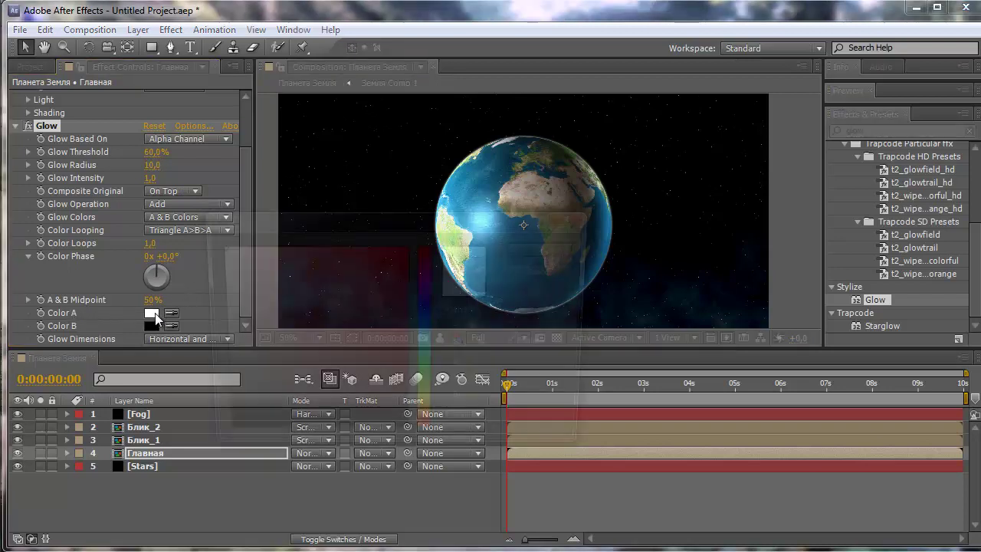
{"action": "left_click_drag", "start_coordinate": [341, 216], "coordinate": [276, 257]}
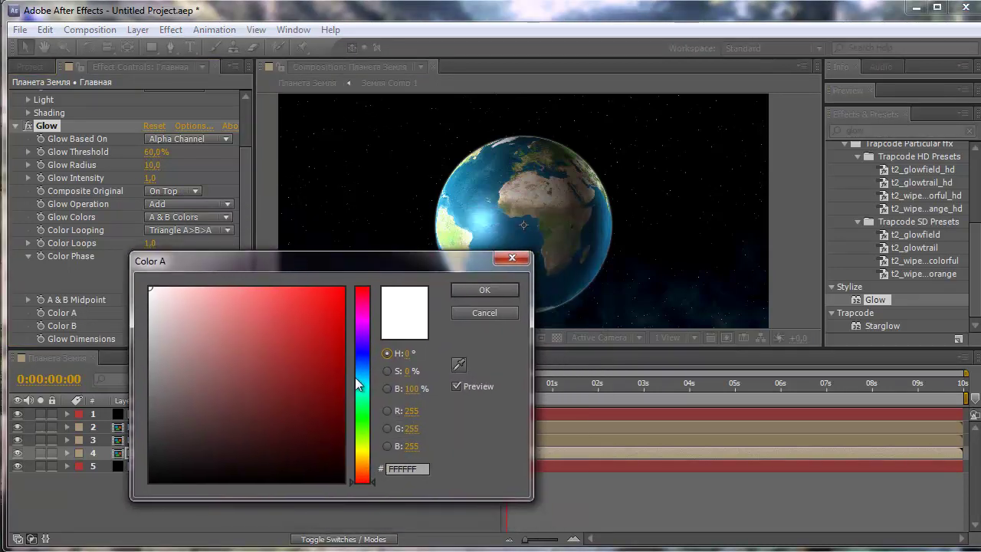
{"action": "left_click_drag", "start_coordinate": [363, 383], "coordinate": [364, 373]}
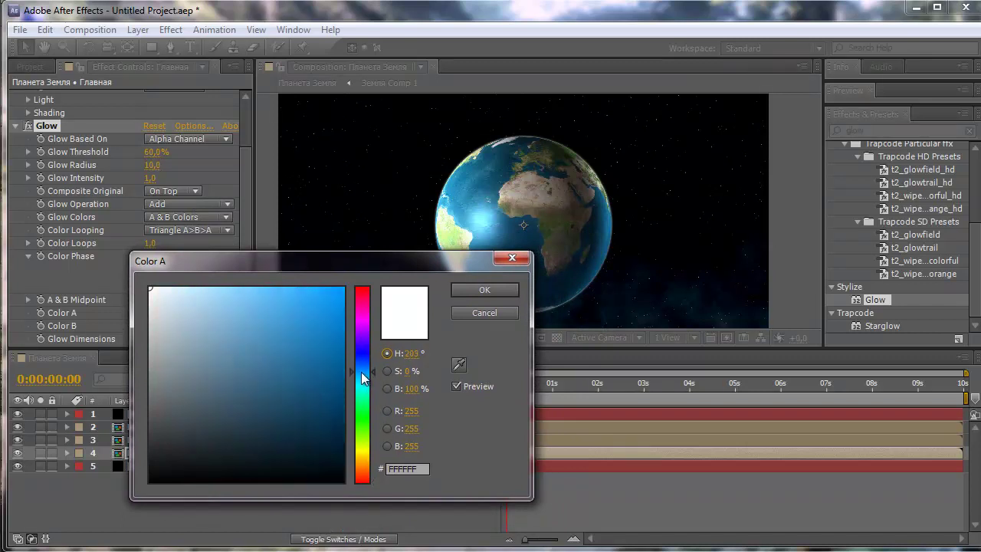
{"action": "left_click", "coordinate": [342, 288]}
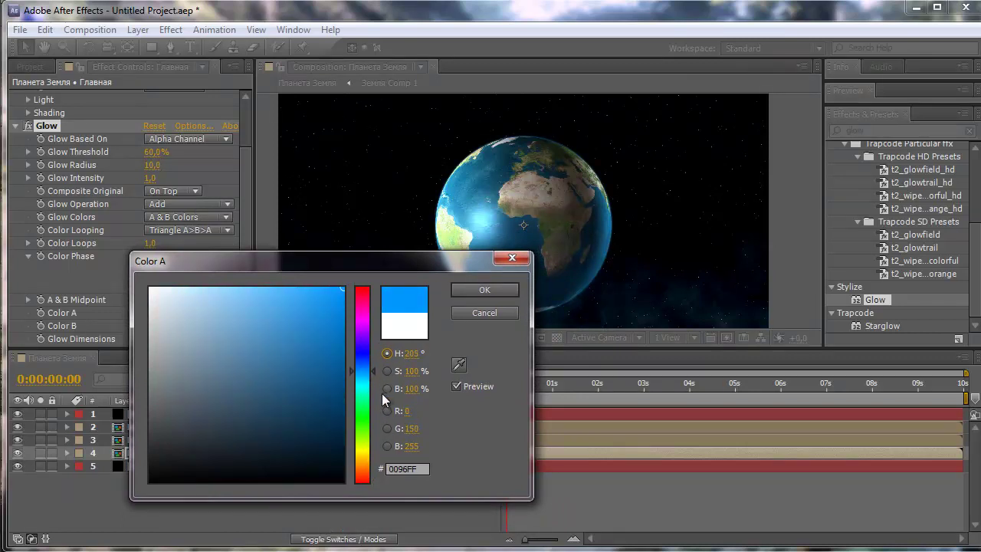
{"action": "left_click_drag", "start_coordinate": [369, 375], "coordinate": [372, 383]}
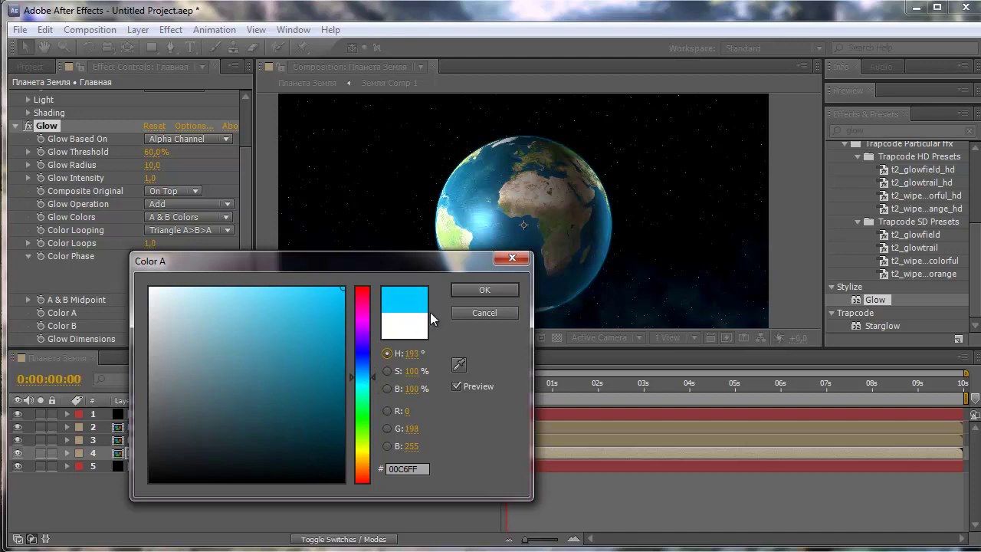
{"action": "left_click", "coordinate": [472, 289]}
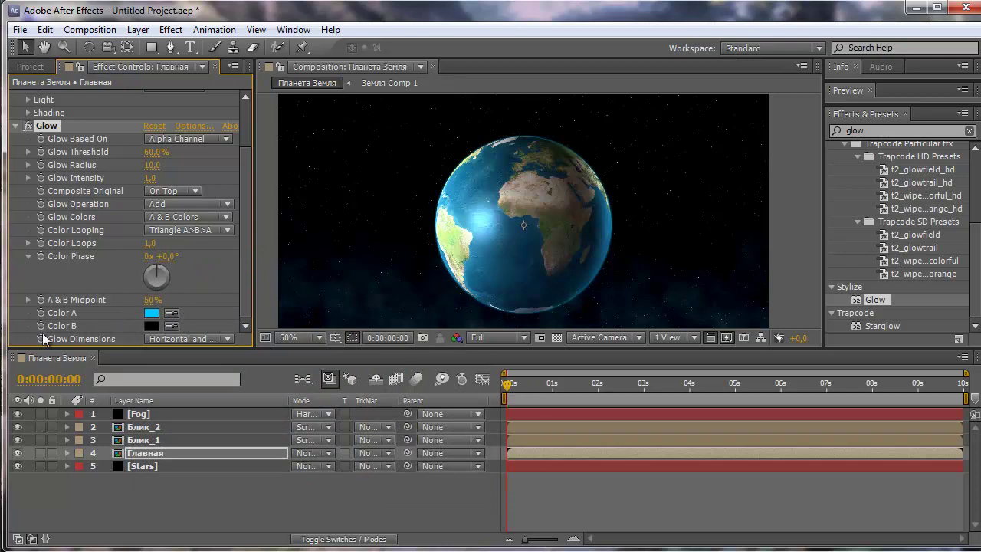
{"action": "left_click", "coordinate": [153, 326]}
- Set the Glow's Color B to a deep blue
{"action": "left_click_drag", "start_coordinate": [304, 269], "coordinate": [275, 269]}
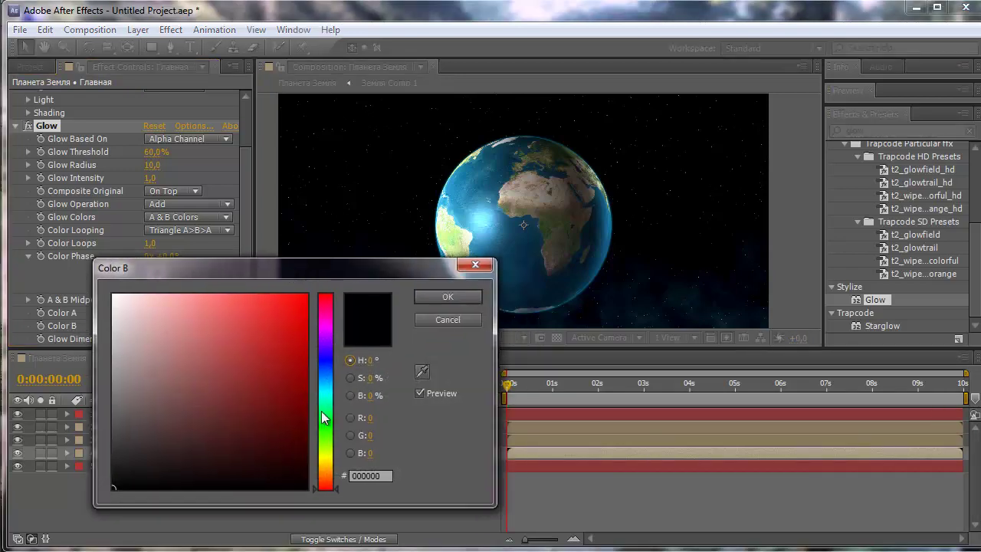
{"action": "mouse_move", "coordinate": [336, 490]}
{"action": "left_mouse_down"}
{"action": "mouse_move", "coordinate": [335, 368]}
{"action": "mouse_move", "coordinate": [316, 292]}
{"action": "mouse_move", "coordinate": [426, 310]}
{"action": "mouse_move", "coordinate": [389, 369]}
{"action": "left_mouse_up"}
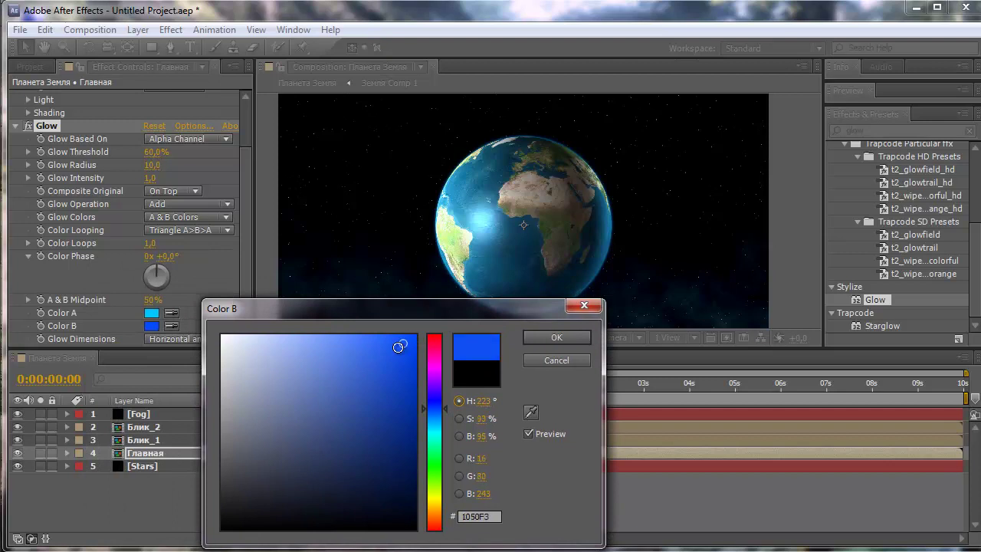
{"action": "left_click", "coordinate": [392, 368]}
{"action": "left_click", "coordinate": [554, 337]}
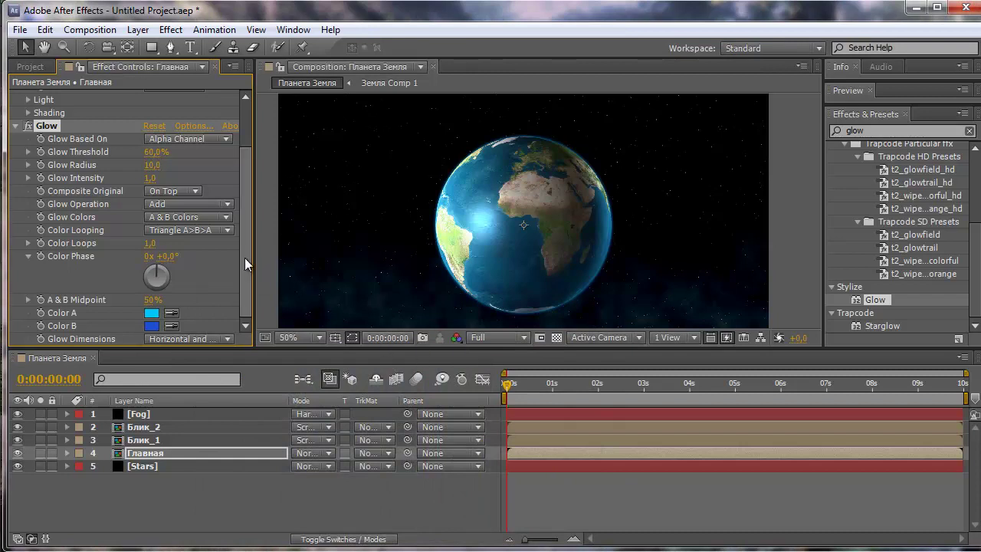
- Widen the Glow Radius to 50 and inspect the globe's blue glowing edge
{"action": "left_click_drag", "start_coordinate": [245, 257], "coordinate": [245, 232]}
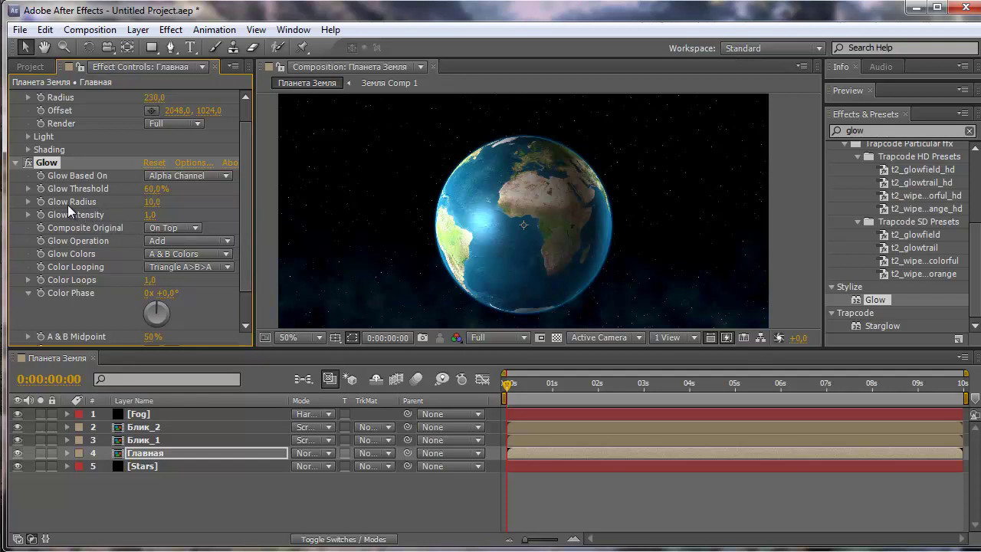
{"action": "left_click_drag", "start_coordinate": [152, 201], "coordinate": [182, 204]}
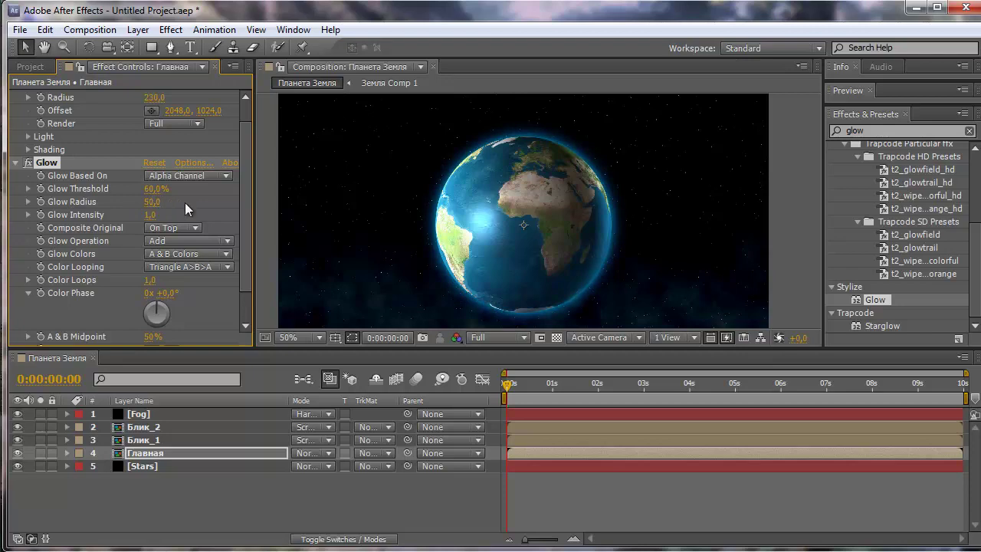
{"action": "left_click_drag", "start_coordinate": [486, 349], "coordinate": [484, 382]}
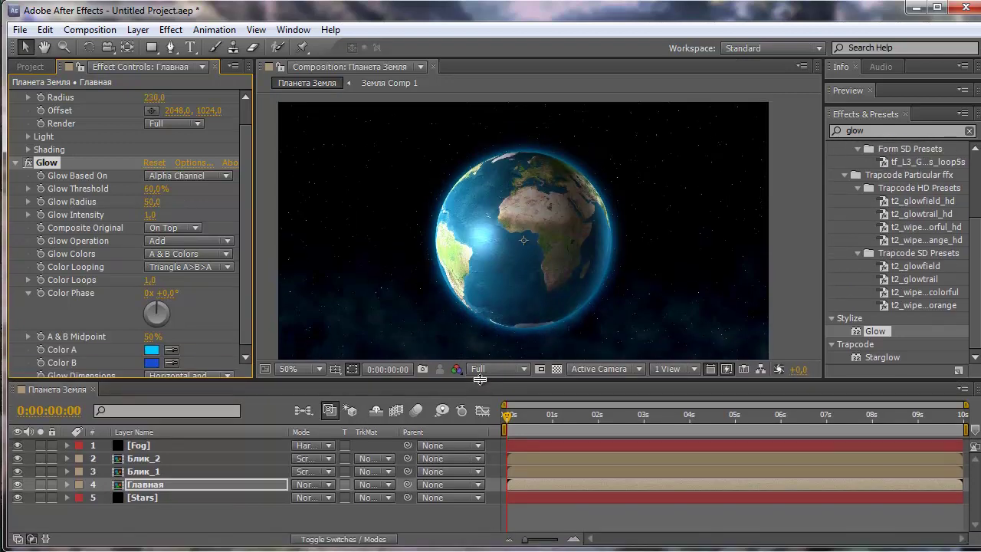
{"action": "scroll", "coordinate": [592, 223], "scroll_direction": "up", "scroll_amount": 2}
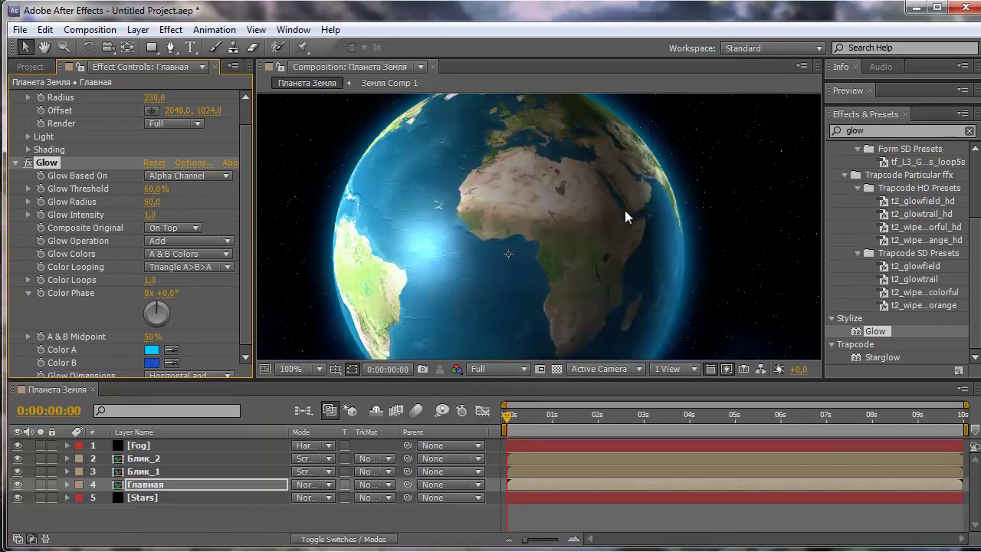
{"action": "mouse_move", "coordinate": [624, 209]}
{"action": "left_mouse_down"}
{"action": "mouse_move", "coordinate": [646, 223]}
{"action": "mouse_move", "coordinate": [646, 175]}
{"action": "left_mouse_up"}
{"action": "scroll", "coordinate": [729, 294], "scroll_direction": "down", "scroll_amount": 2}
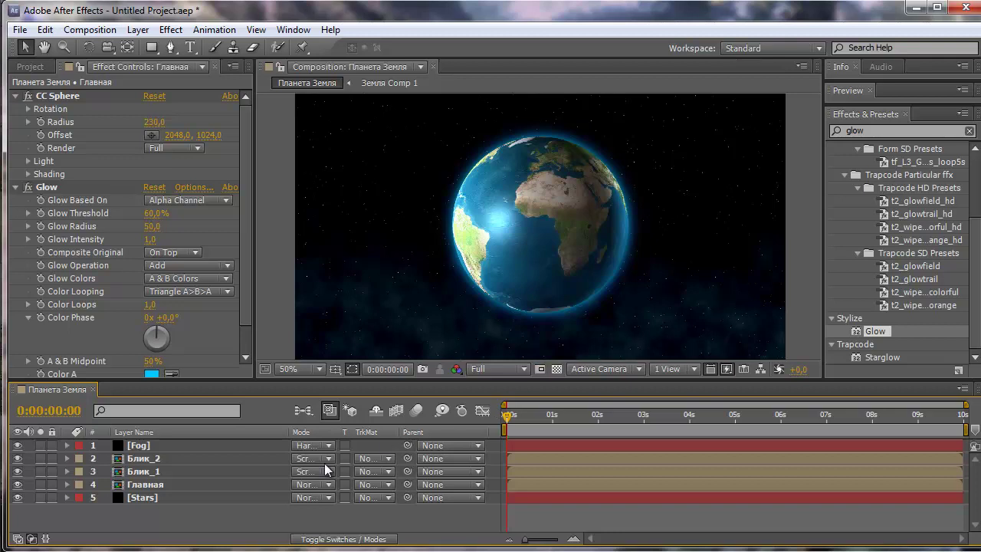
- Open Земля Comp 1 and add the Атмосфера cloud image as a layer over the map
{"action": "double_click", "coordinate": [146, 484]}
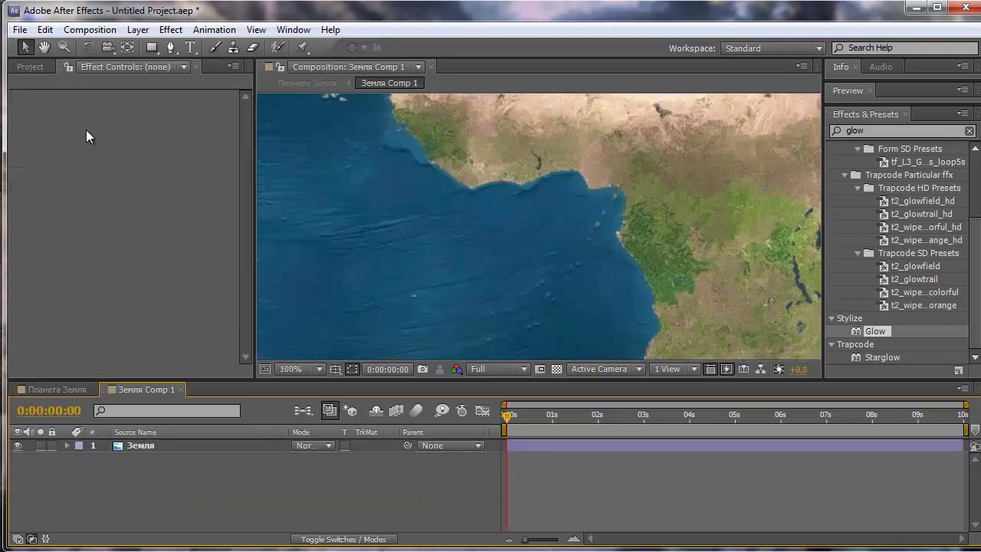
{"action": "left_click", "coordinate": [30, 67]}
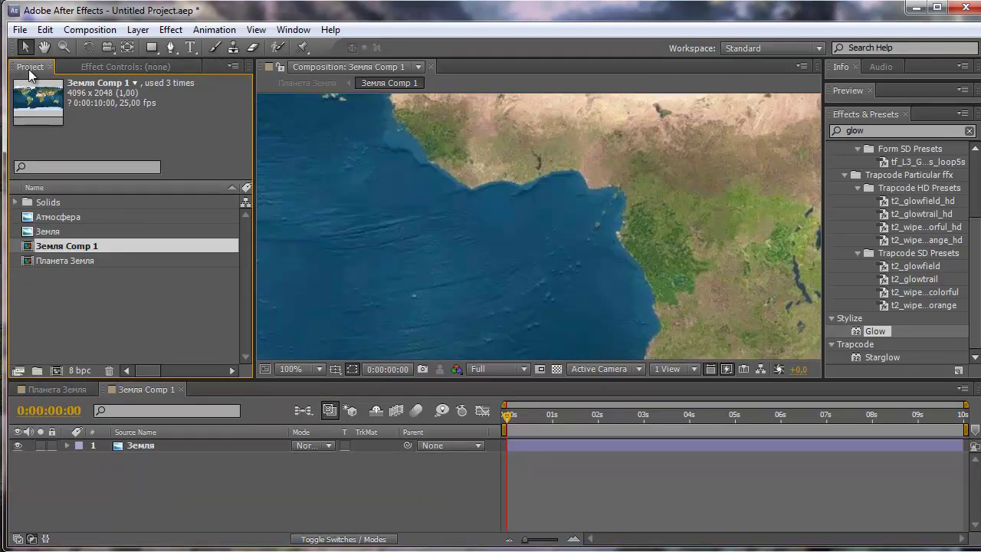
{"action": "left_click", "coordinate": [65, 218]}
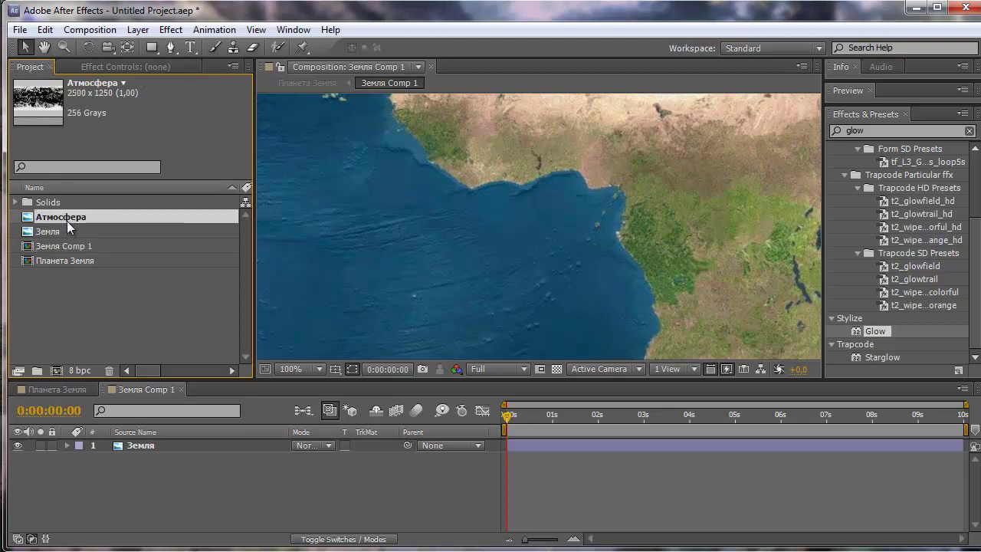
{"action": "mouse_move", "coordinate": [53, 216]}
{"action": "left_mouse_down"}
{"action": "mouse_move", "coordinate": [151, 347]}
{"action": "mouse_move", "coordinate": [144, 442]}
{"action": "left_mouse_up"}
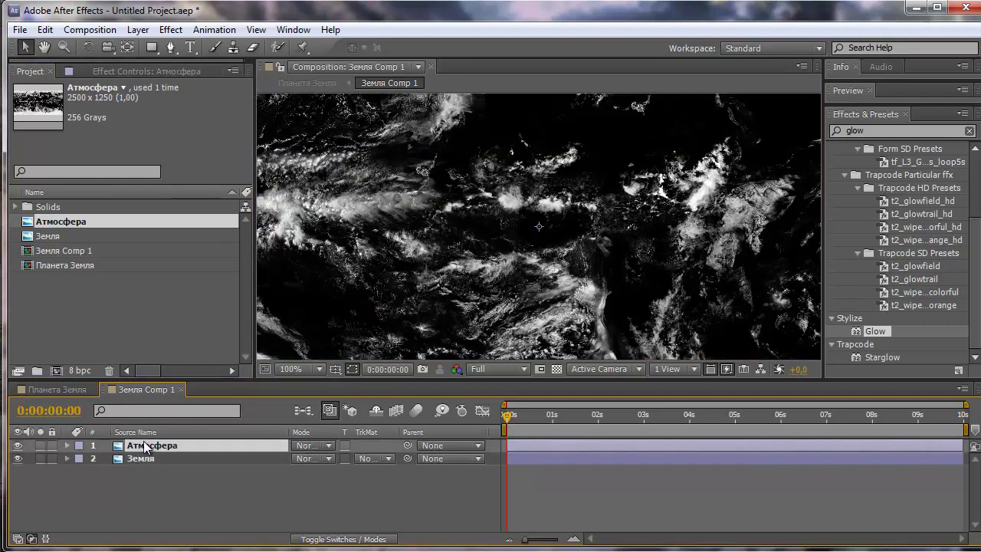
- Scale the Атмосфера layer to 170% in Screen mode, then return to Планета Земля
{"action": "scroll", "coordinate": [540, 239], "scroll_direction": "down", "scroll_amount": 6}
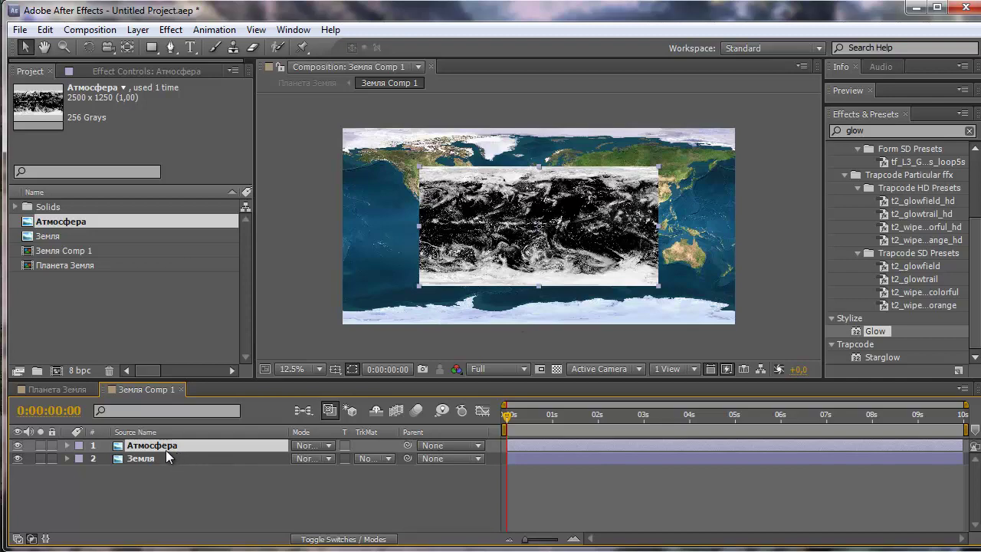
{"action": "key", "text": "s"}
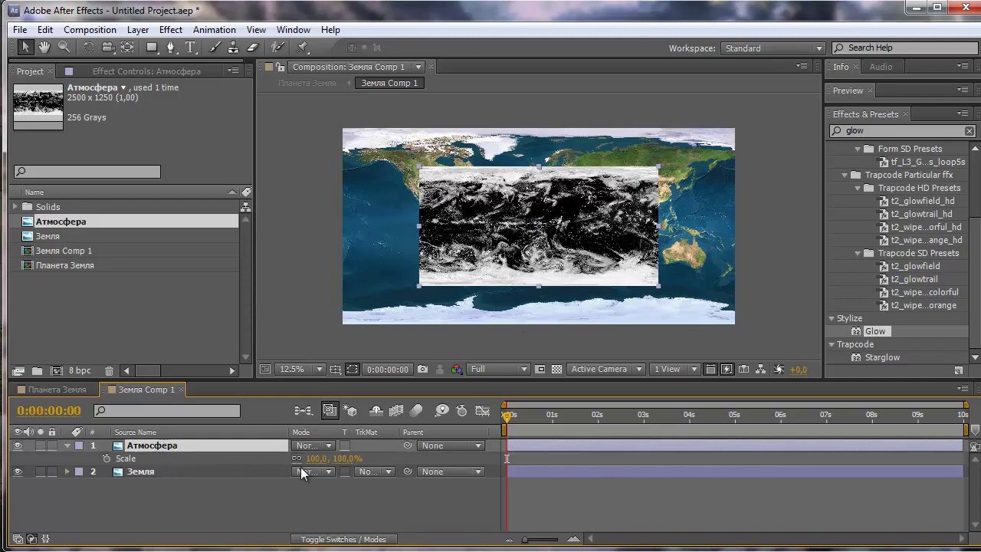
{"action": "left_click_drag", "start_coordinate": [315, 458], "coordinate": [365, 457]}
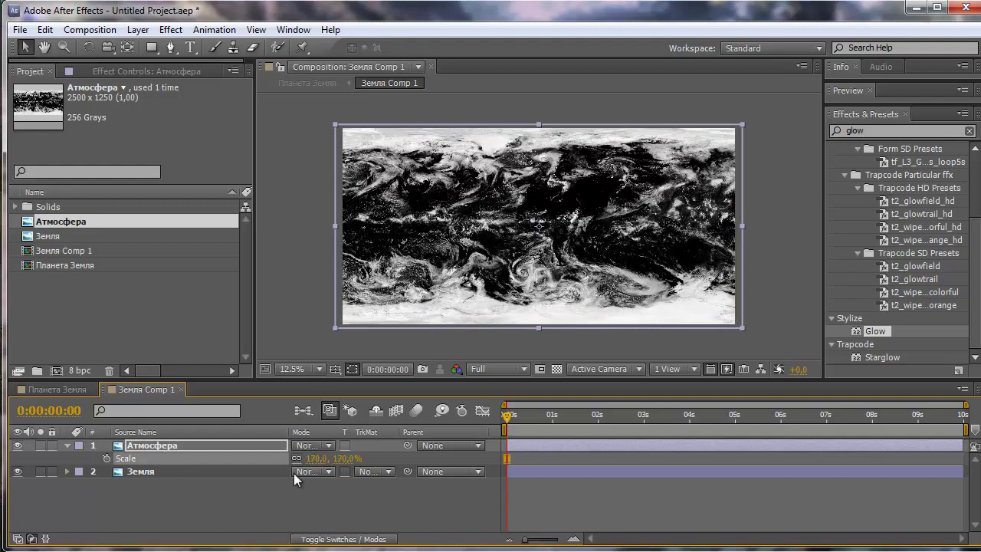
{"action": "left_click", "coordinate": [322, 447]}
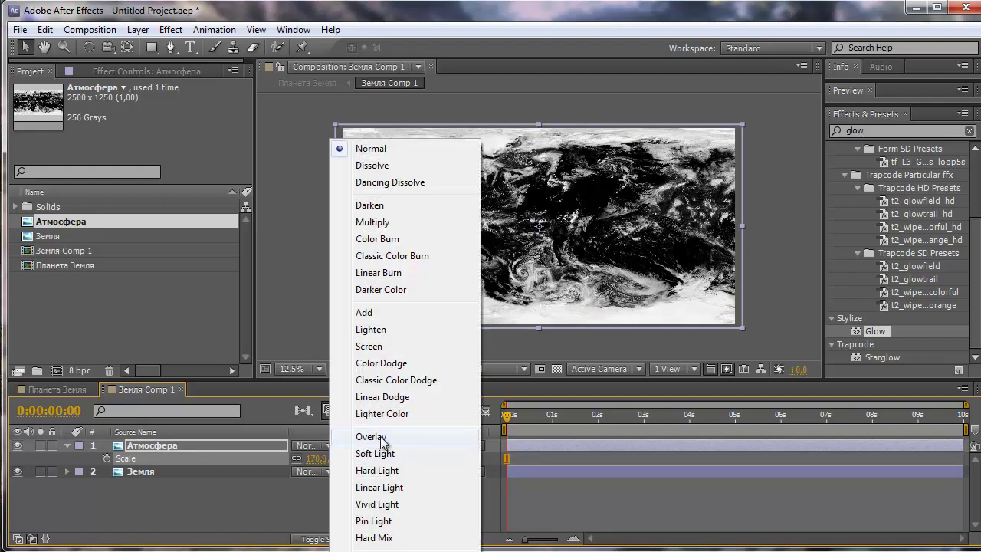
{"action": "left_click", "coordinate": [376, 346]}
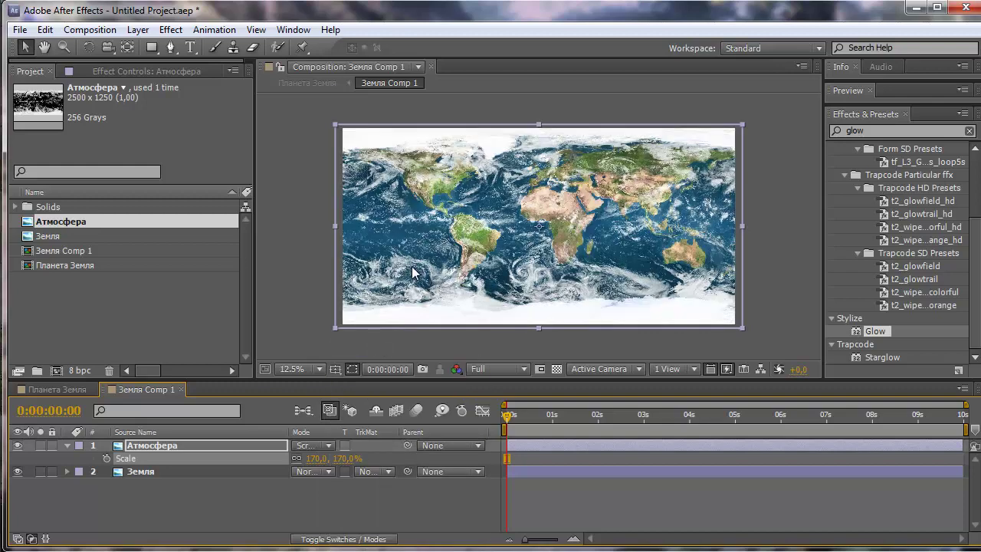
{"action": "left_click", "coordinate": [66, 445]}
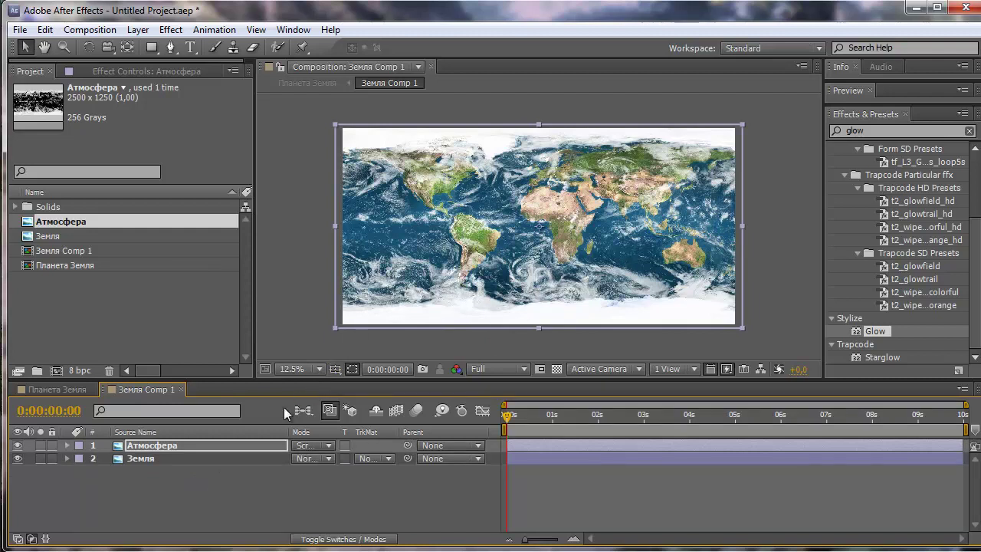
{"action": "left_click", "coordinate": [41, 390]}
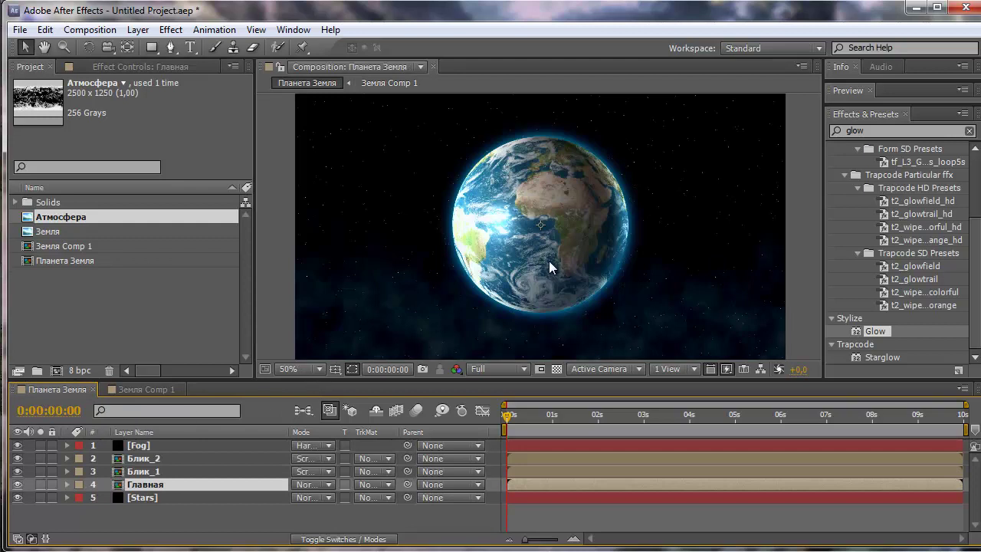
- View the clouded globe at 100% zoom, then switch back to Земля Comp 1
{"action": "key", "text": "slash"}
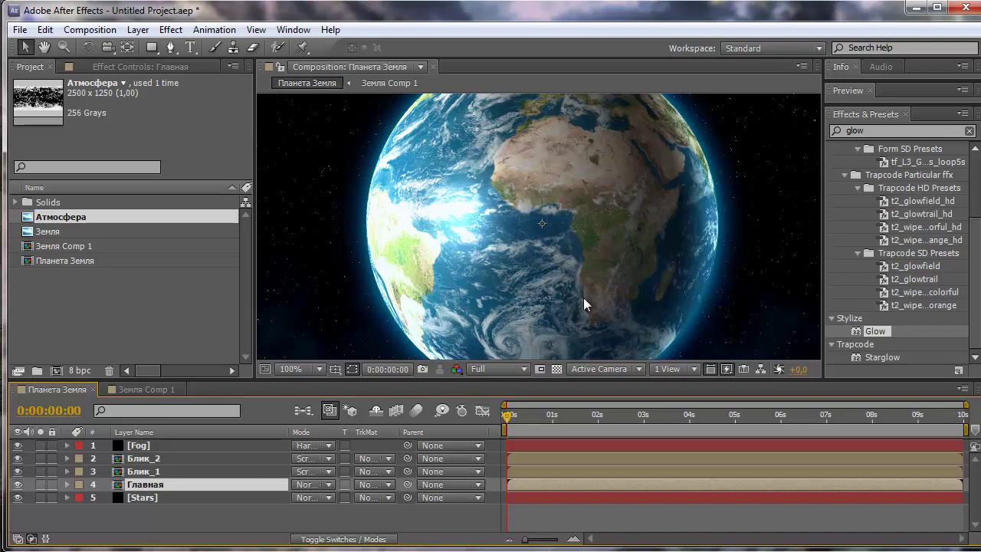
{"action": "left_click", "coordinate": [140, 389]}
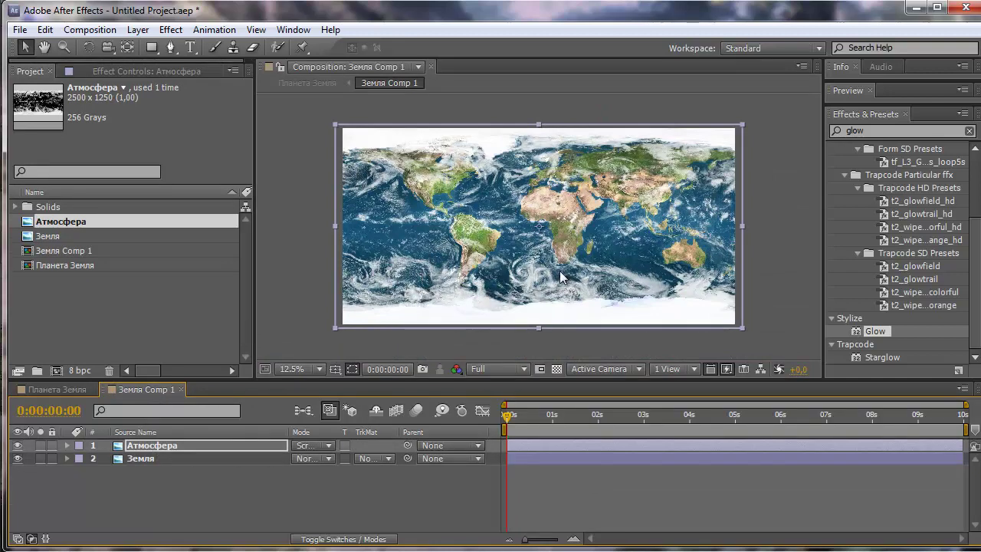
- Apply the Motion Tile effect to the Атмосфера cloud layer
{"action": "mouse_move", "coordinate": [431, 280]}
{"action": "left_mouse_down"}
{"action": "mouse_move", "coordinate": [686, 282]}
{"action": "mouse_move", "coordinate": [307, 273]}
{"action": "left_mouse_up"}
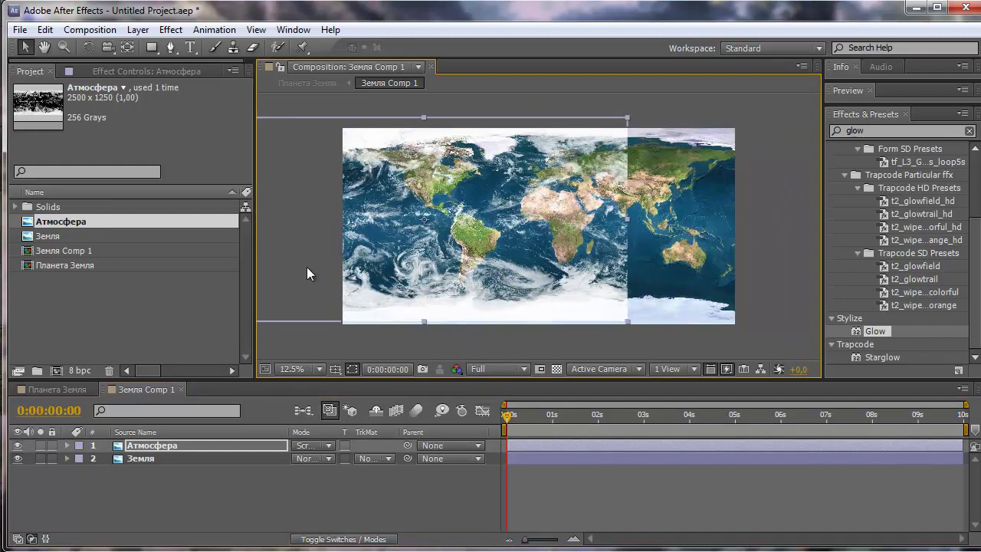
{"action": "key", "text": "ctrl+z"}
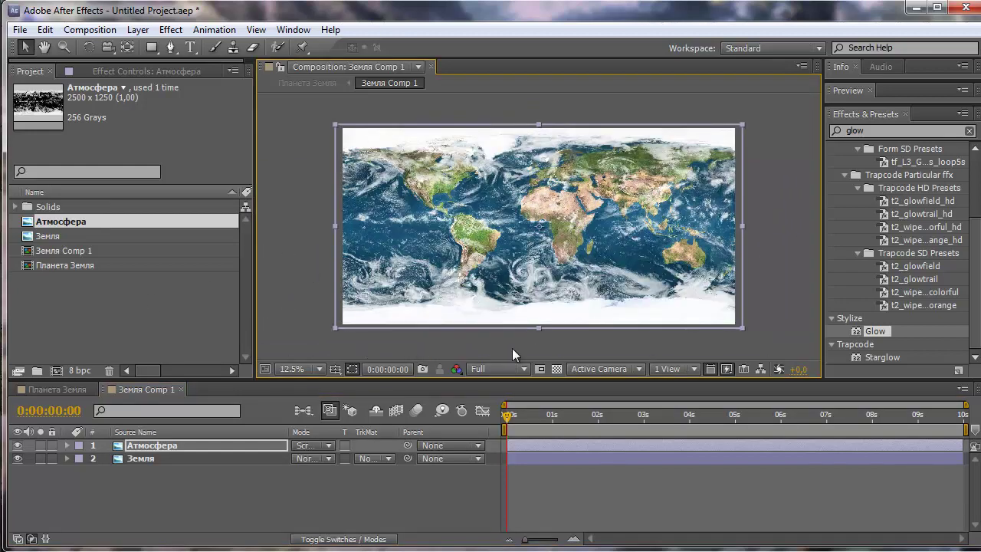
{"action": "left_click", "coordinate": [873, 131]}
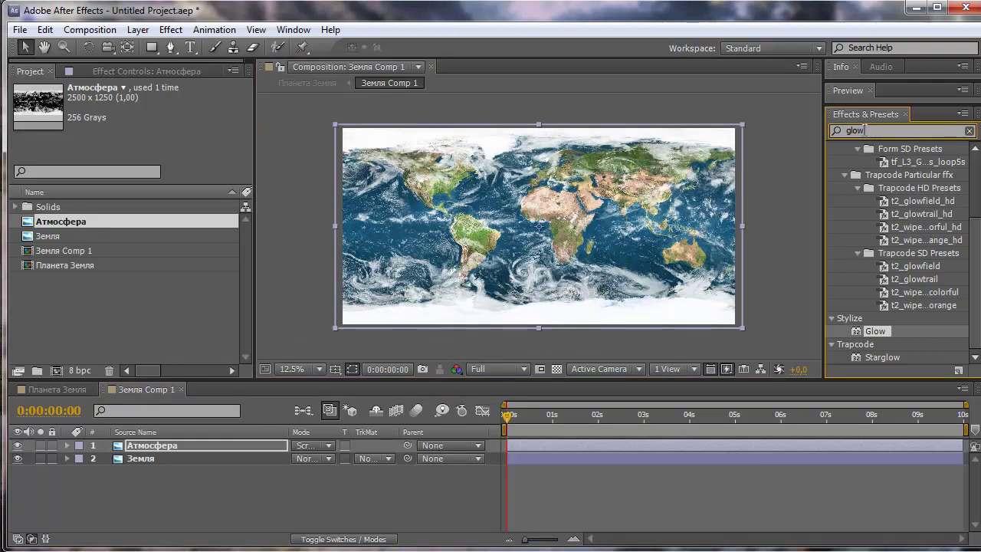
{"action": "type", "text": "motion tile"}
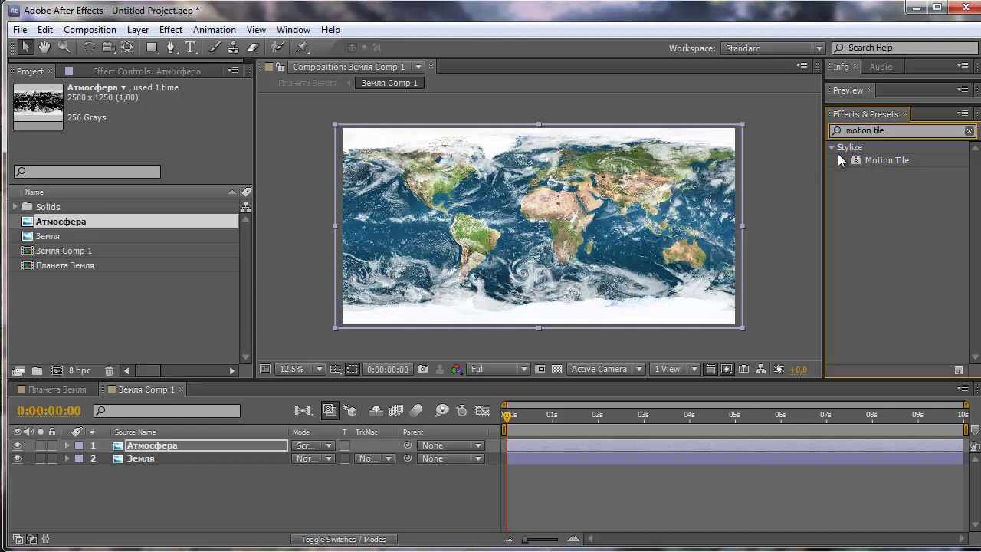
{"action": "left_click_drag", "start_coordinate": [873, 158], "coordinate": [156, 450]}
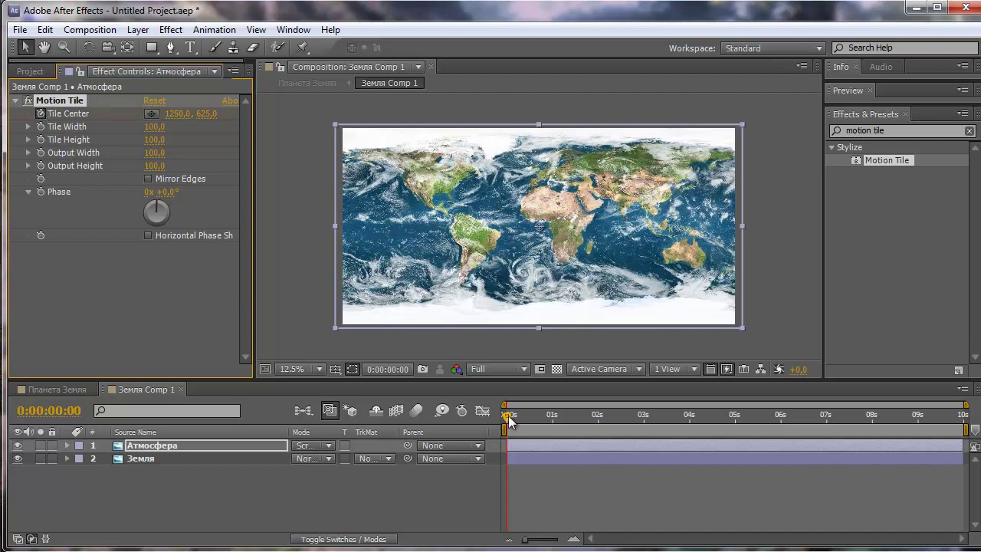
- Set Tile Center X to 1650 at the last frame and preview the drifting clouds
{"action": "mouse_move", "coordinate": [508, 415]}
{"action": "left_mouse_down"}
{"action": "mouse_move", "coordinate": [921, 432]}
{"action": "mouse_move", "coordinate": [968, 419]}
{"action": "left_mouse_up"}
{"action": "left_click", "coordinate": [178, 114]}
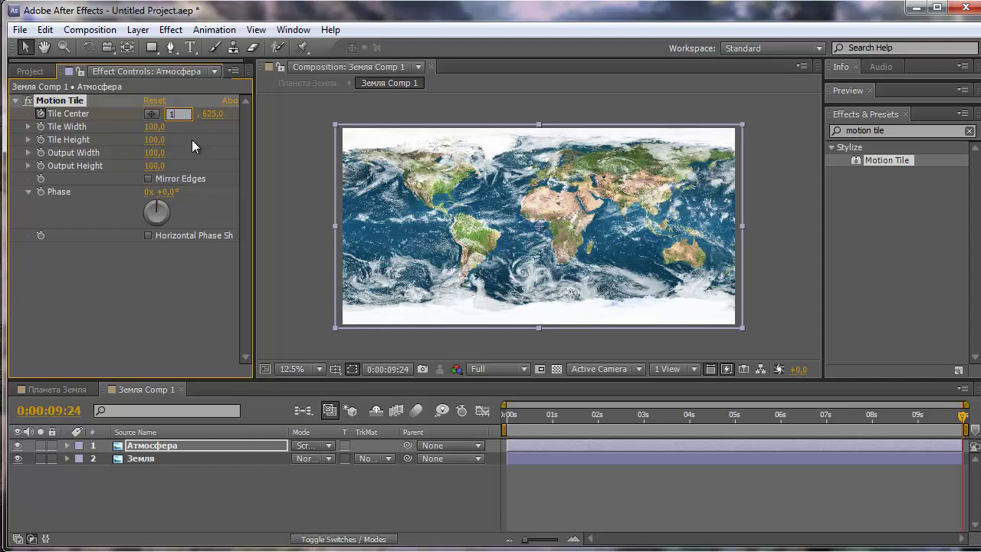
{"action": "type", "text": "650"}
{"action": "key", "text": "Return"}
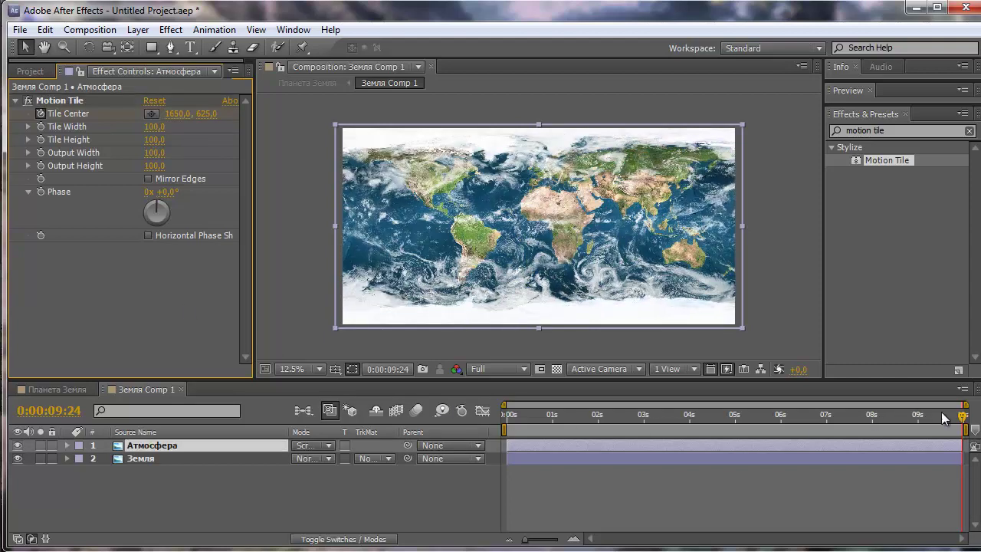
{"action": "left_click_drag", "start_coordinate": [941, 414], "coordinate": [470, 415]}
{"action": "key", "text": "space"}
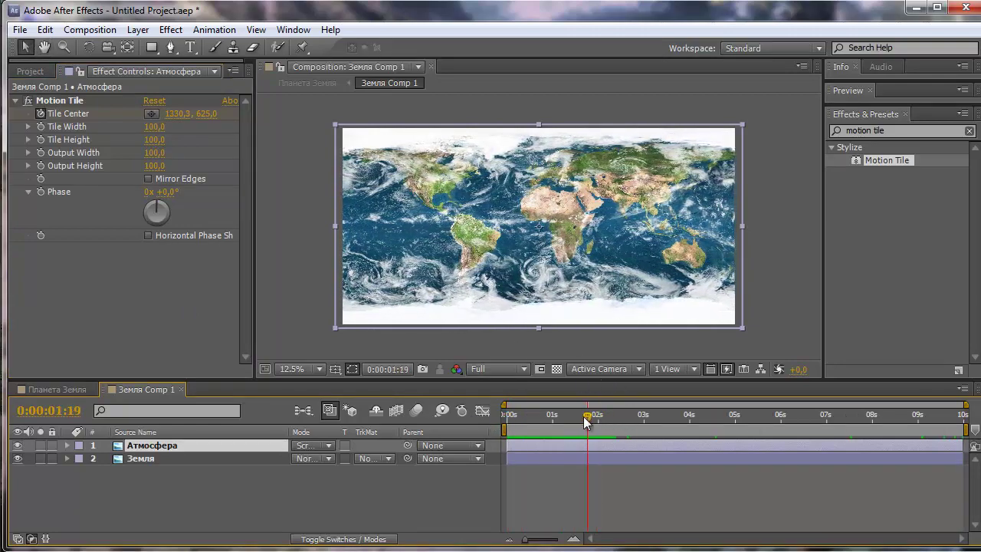
{"action": "left_click", "coordinate": [505, 426]}
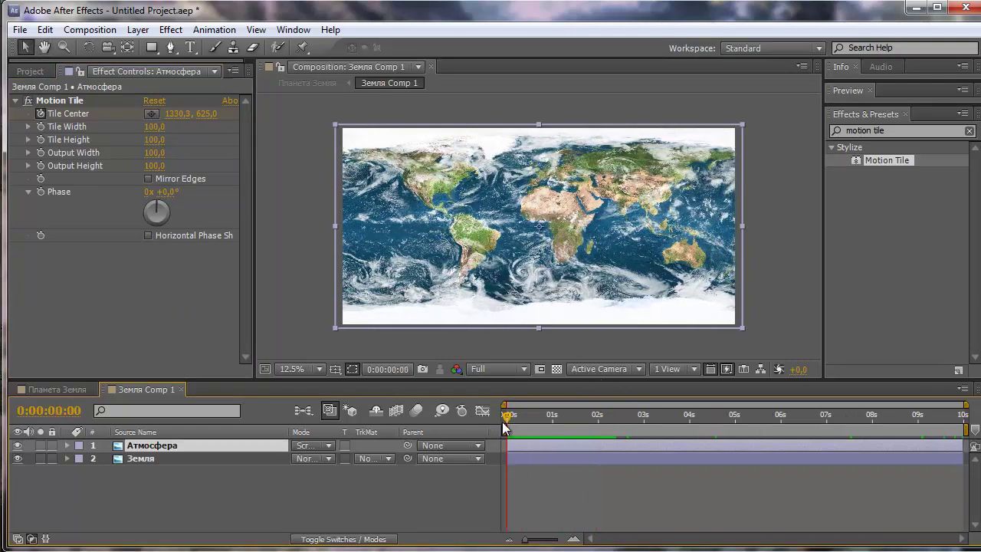
- In Планета Земля, set a starting CC Sphere Rotation Y keyframe on Главная at 0s
{"action": "left_click", "coordinate": [57, 390]}
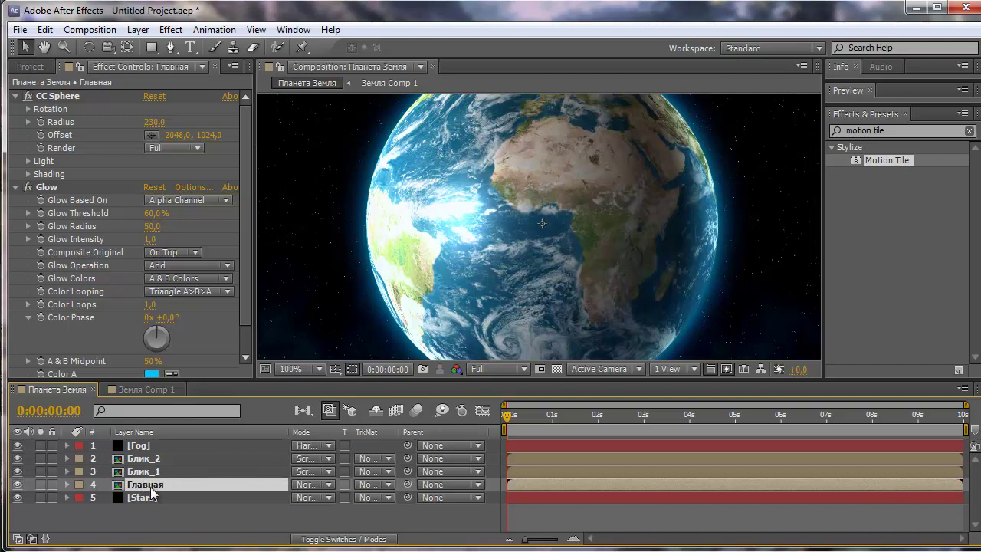
{"action": "left_click", "coordinate": [67, 485]}
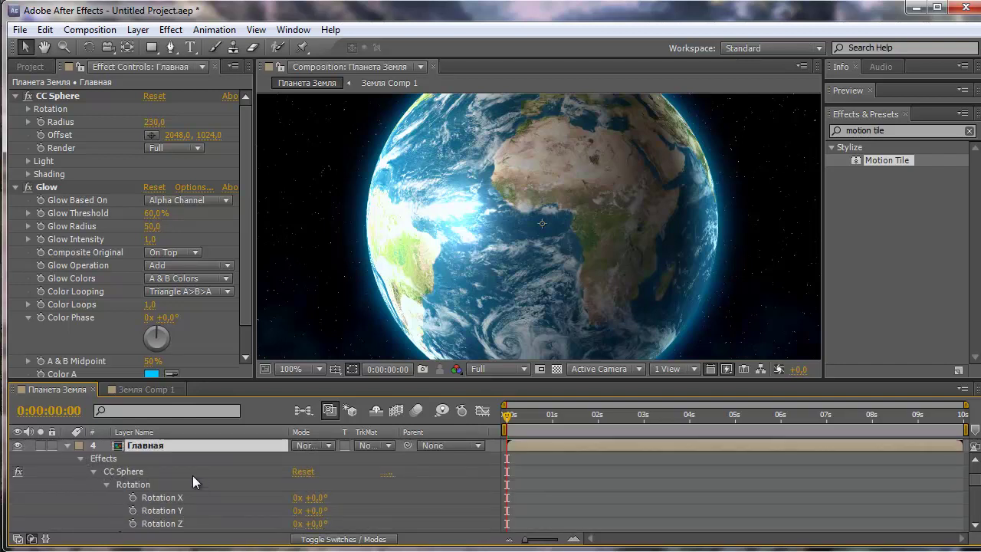
{"action": "scroll", "coordinate": [192, 475], "scroll_direction": "down", "scroll_amount": 1}
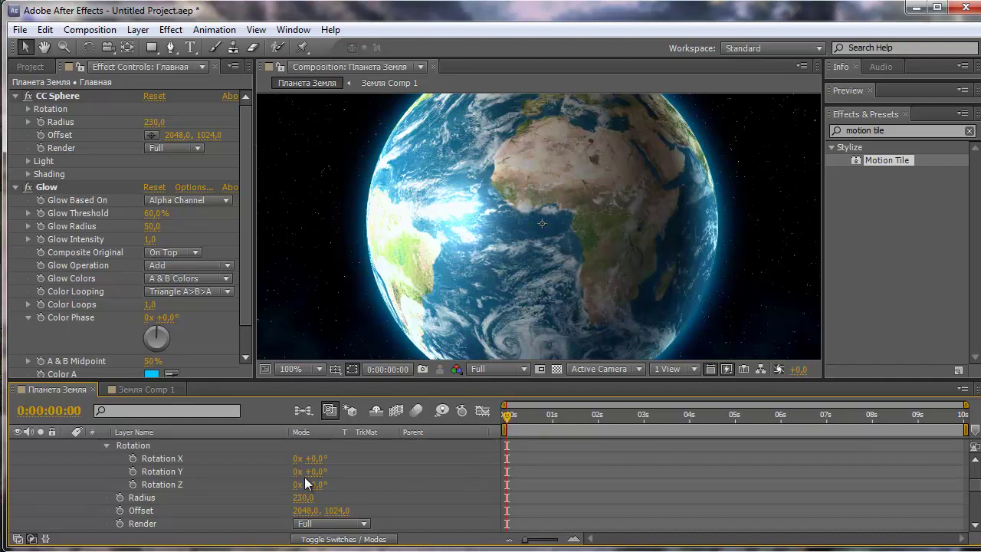
{"action": "left_click", "coordinate": [132, 471]}
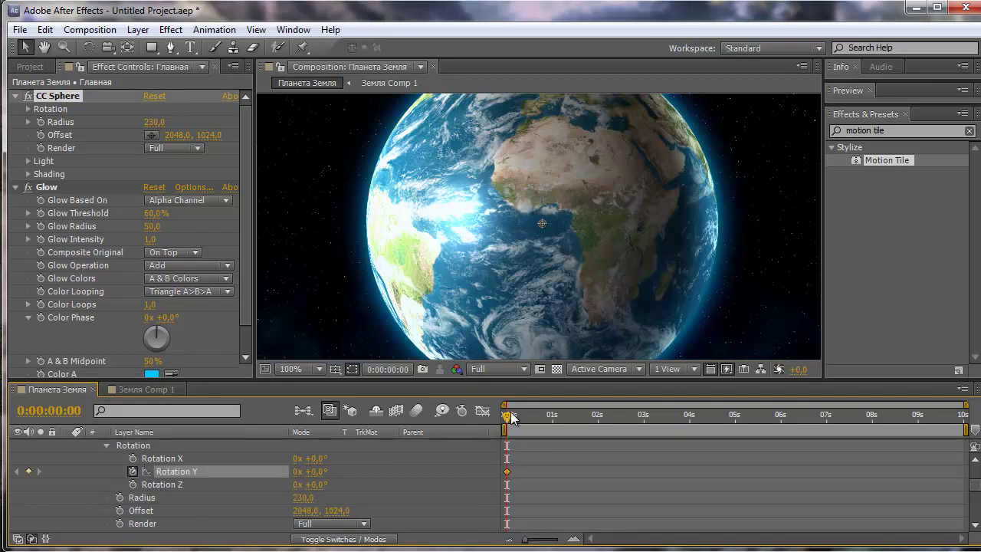
- Set Rotation Y to 120° at the end of the comp and preview the spin
{"action": "mouse_move", "coordinate": [511, 416]}
{"action": "left_mouse_down"}
{"action": "mouse_move", "coordinate": [771, 435]}
{"action": "mouse_move", "coordinate": [967, 434]}
{"action": "left_mouse_up"}
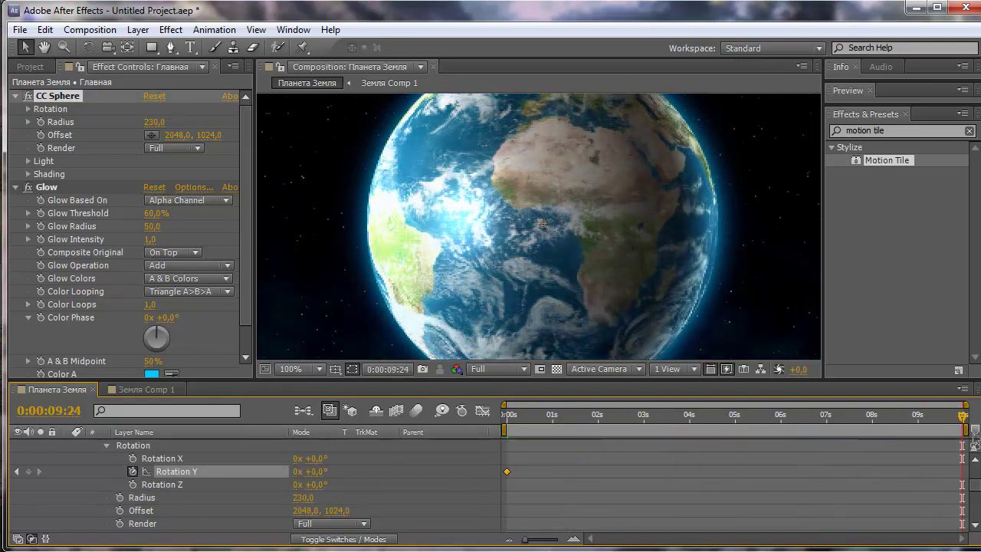
{"action": "left_click", "coordinate": [316, 472]}
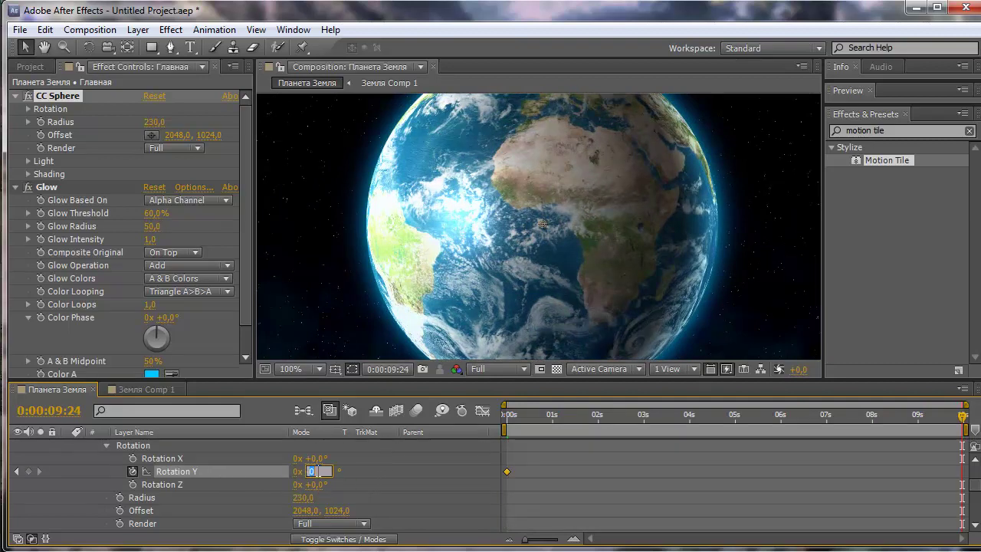
{"action": "type", "text": "120"}
{"action": "left_click", "coordinate": [373, 479]}
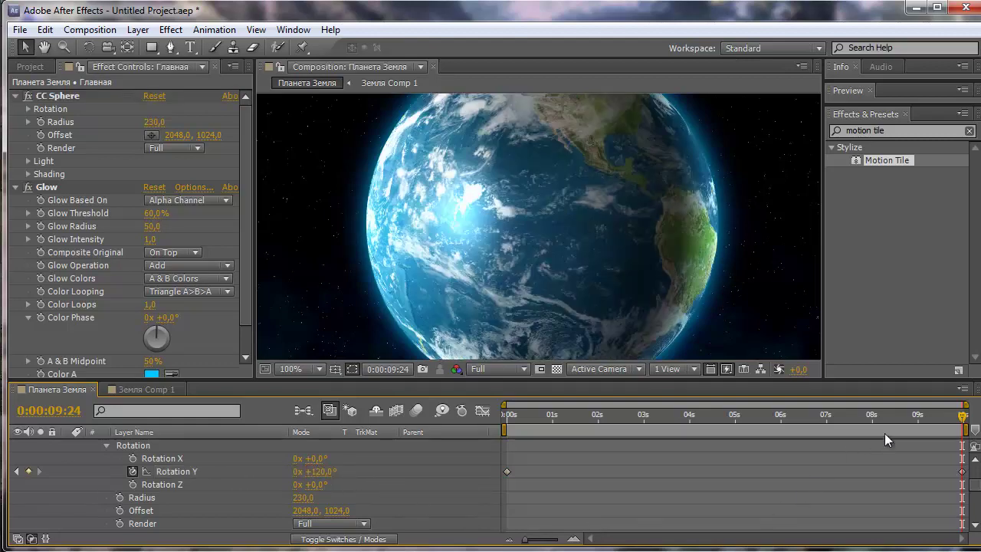
{"action": "left_click_drag", "start_coordinate": [881, 427], "coordinate": [484, 430]}
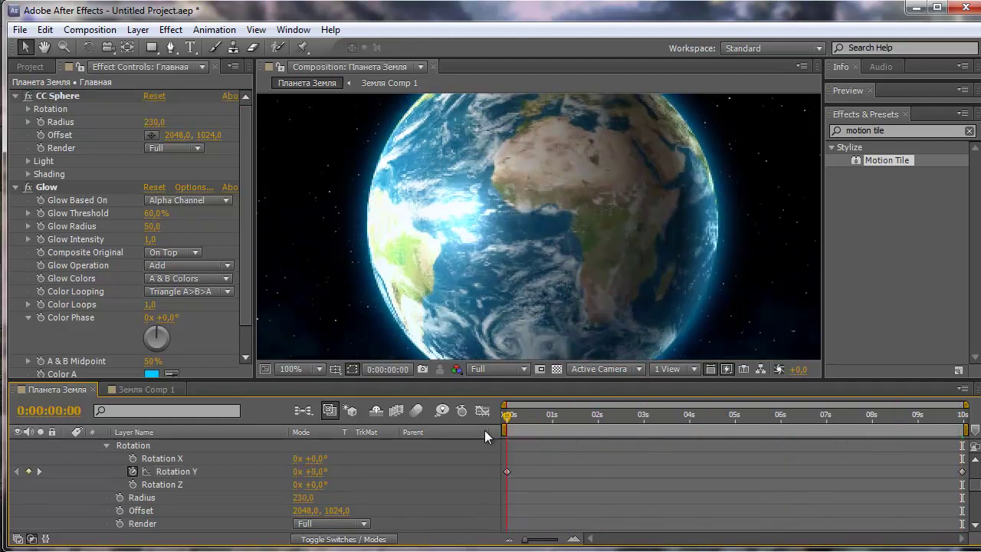
{"action": "key", "text": "space"}
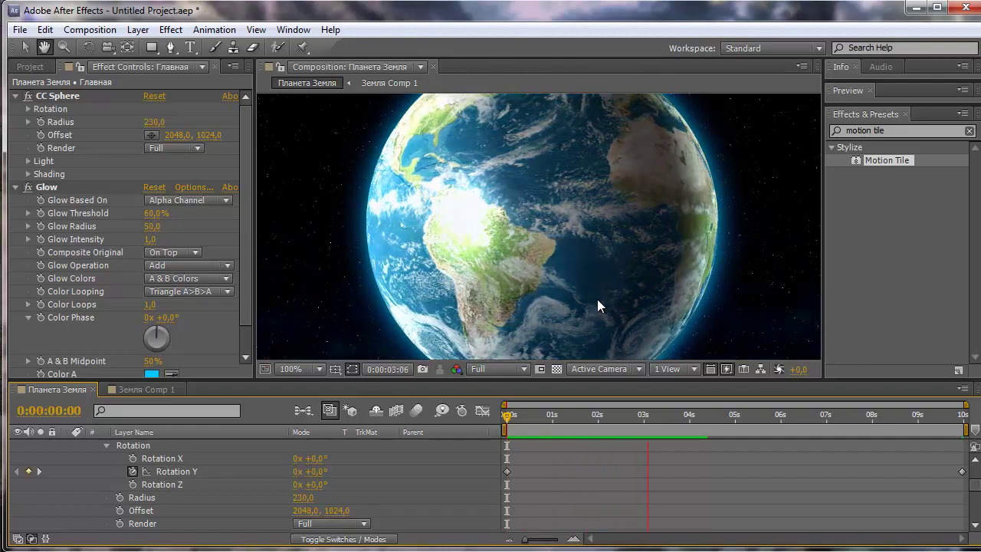
{"action": "key", "text": "space"}
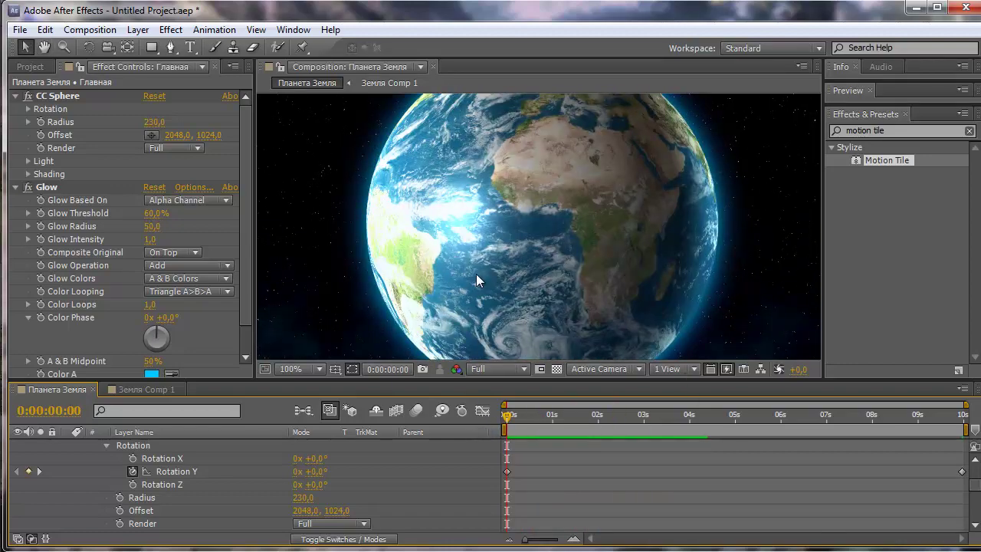
{"action": "scroll", "coordinate": [499, 273], "scroll_direction": "down", "scroll_amount": 1}
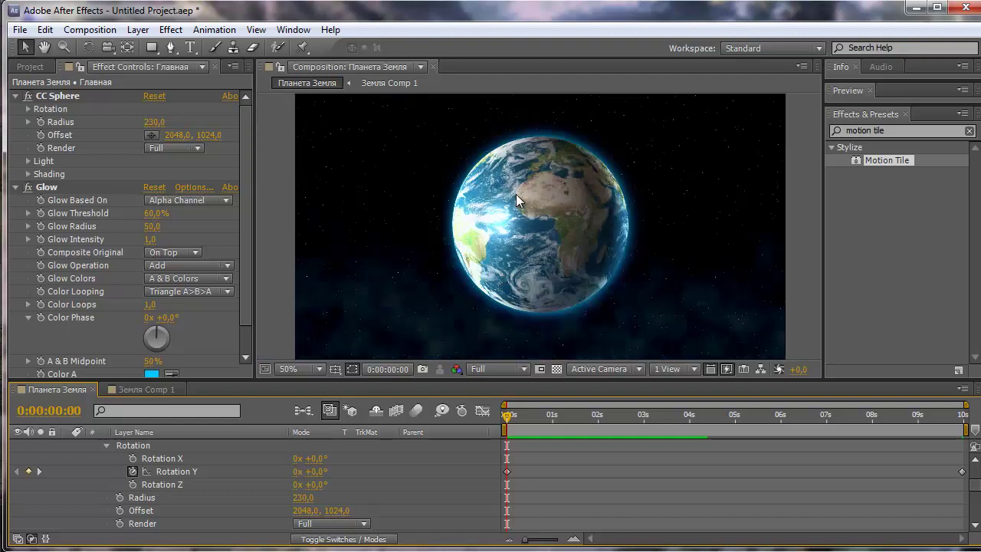
- In Земля Comp 1, add Hue/Saturation to the Земля layer with Master Saturation -20
{"action": "left_click", "coordinate": [143, 388]}
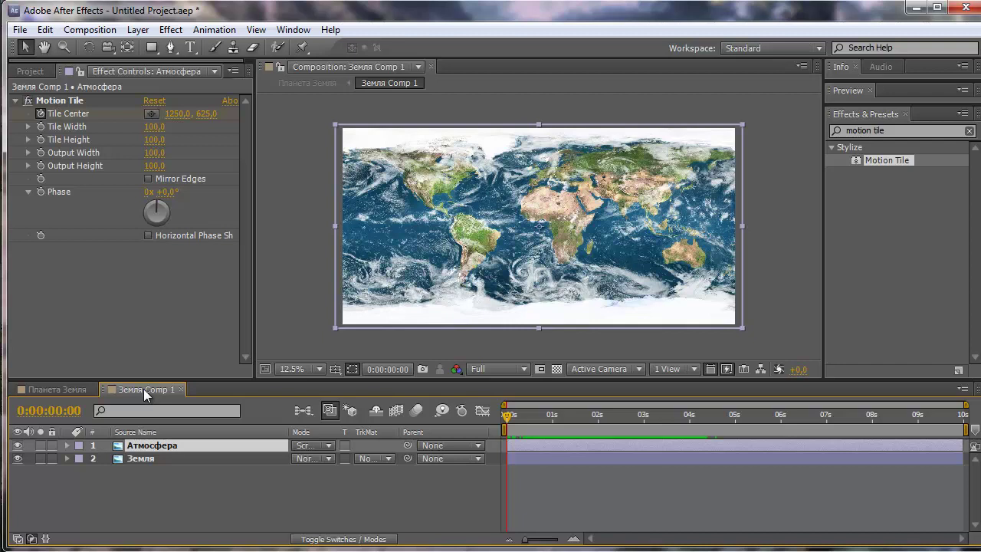
{"action": "left_click", "coordinate": [142, 459]}
{"action": "left_click", "coordinate": [147, 445]}
{"action": "left_click", "coordinate": [137, 460]}
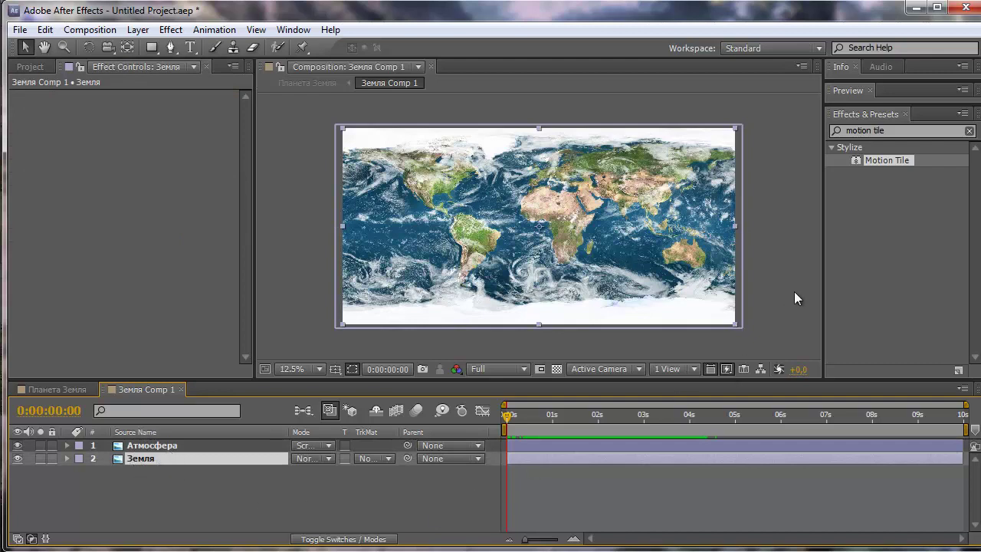
{"action": "left_click", "coordinate": [903, 131]}
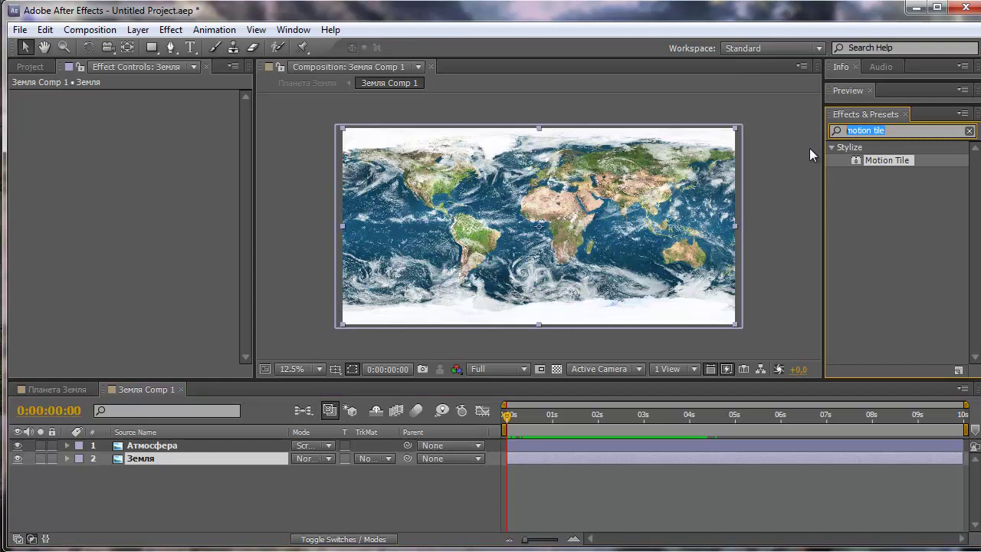
{"action": "type", "text": "hue"}
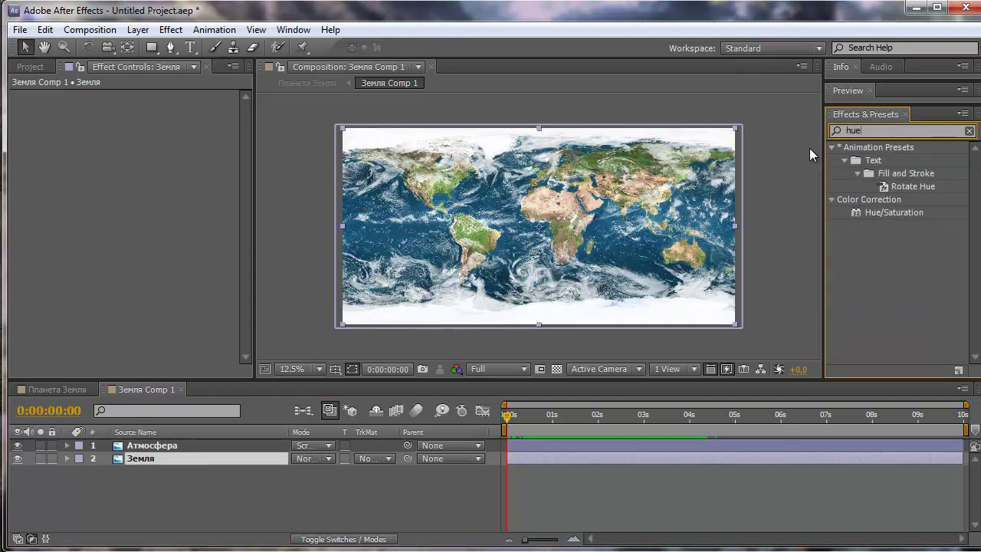
{"action": "left_click_drag", "start_coordinate": [869, 212], "coordinate": [139, 460]}
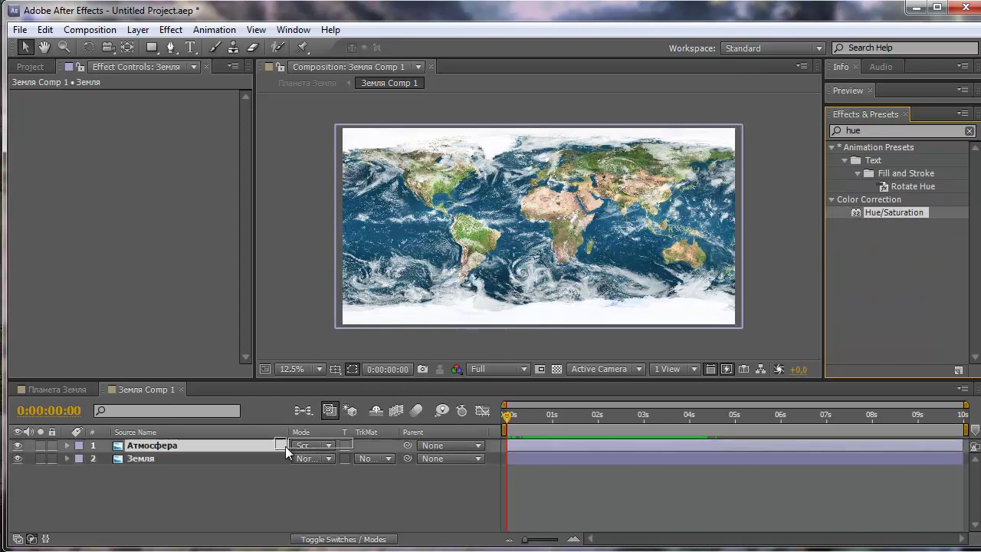
{"action": "left_click", "coordinate": [139, 460]}
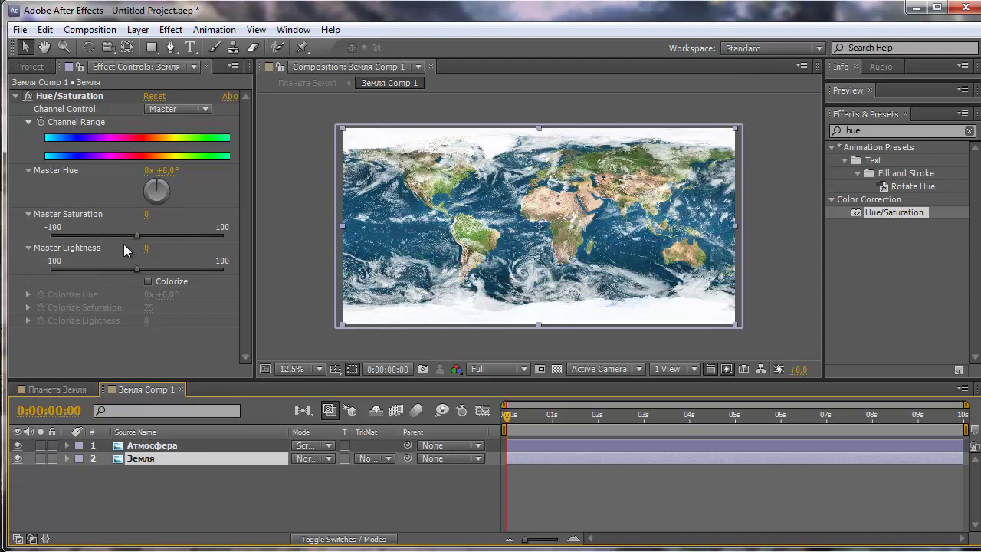
{"action": "left_click_drag", "start_coordinate": [138, 236], "coordinate": [120, 235]}
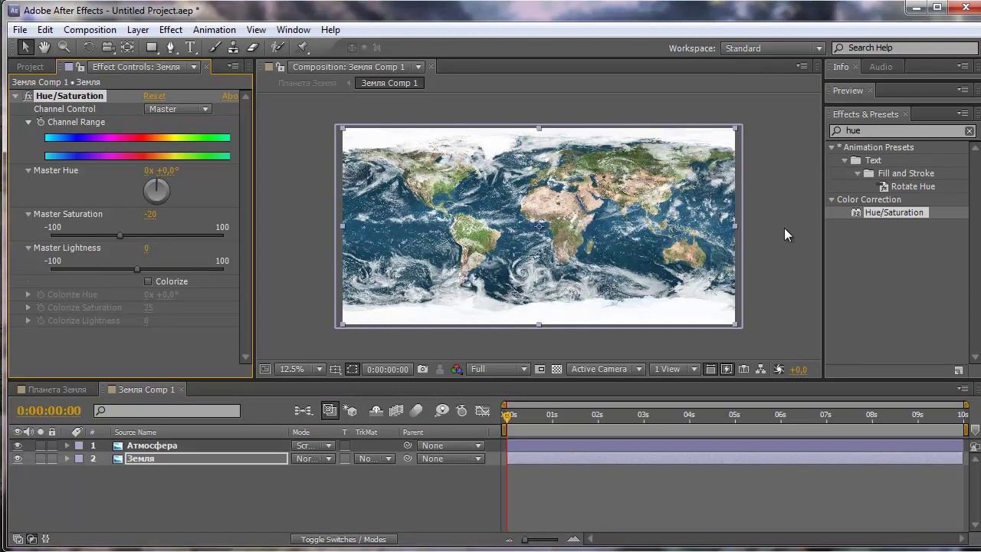
{"action": "left_click", "coordinate": [874, 132]}
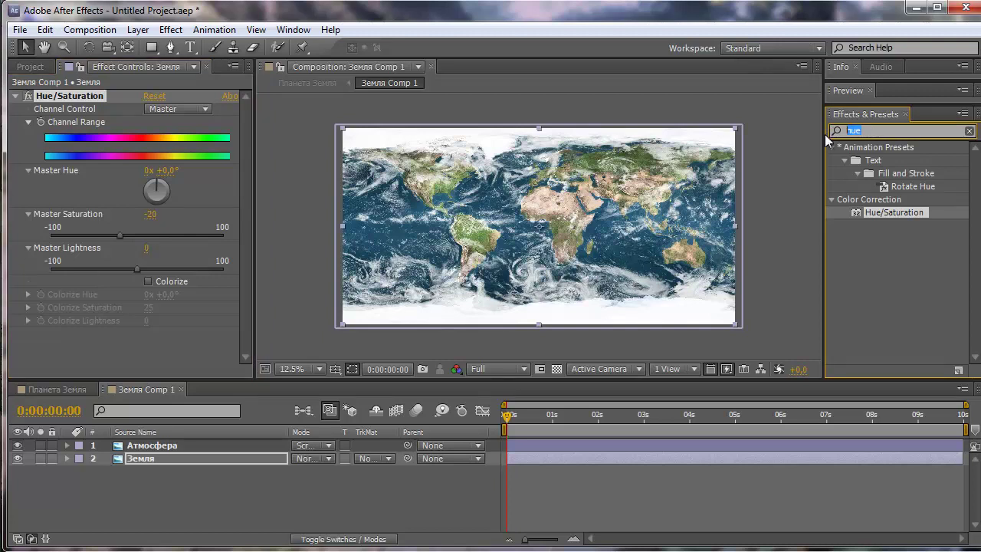
- Apply Curves to the Земля layer and bend the RGB curve into a contrast S-curve
{"action": "type", "text": "curve"}
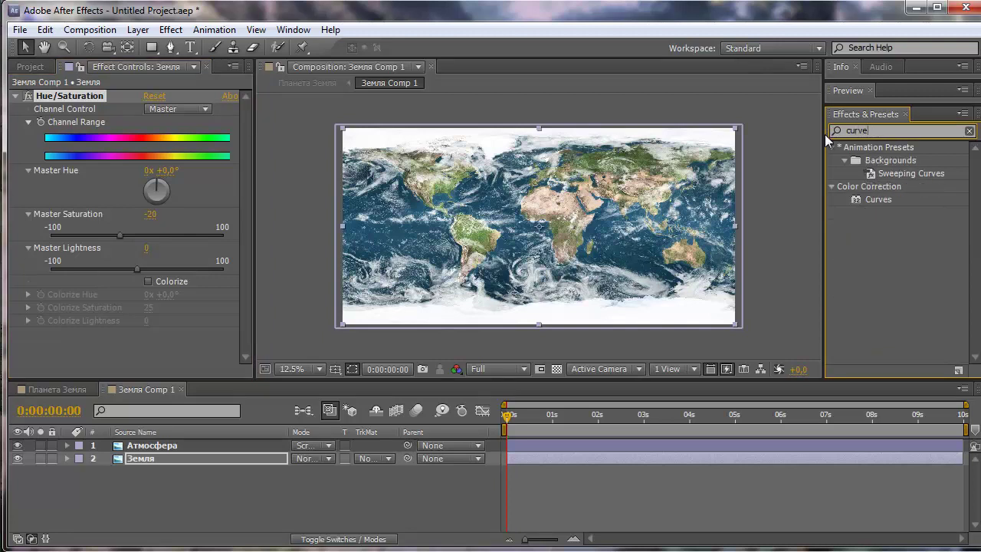
{"action": "type", "text": "s"}
{"action": "double_click", "coordinate": [880, 199]}
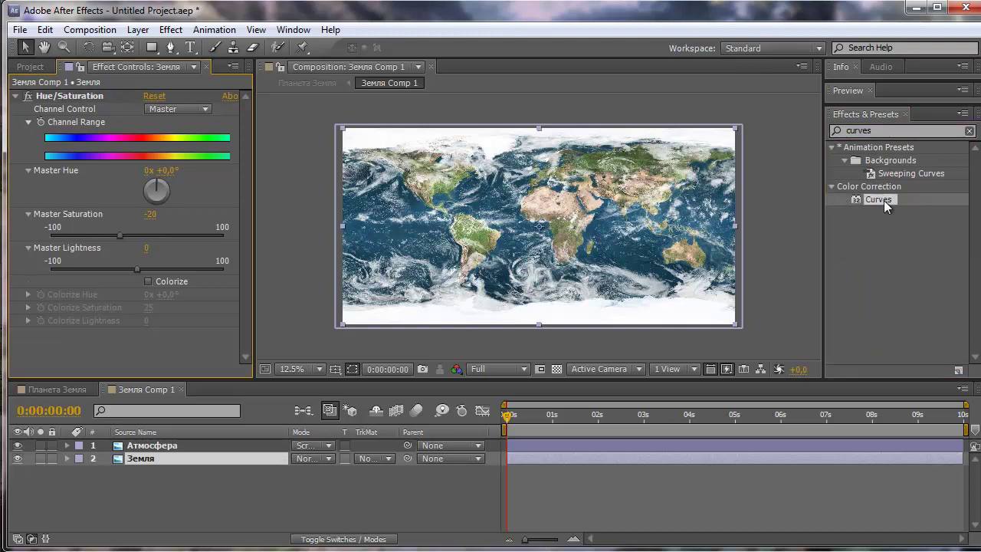
{"action": "left_click_drag", "start_coordinate": [884, 199], "coordinate": [196, 465]}
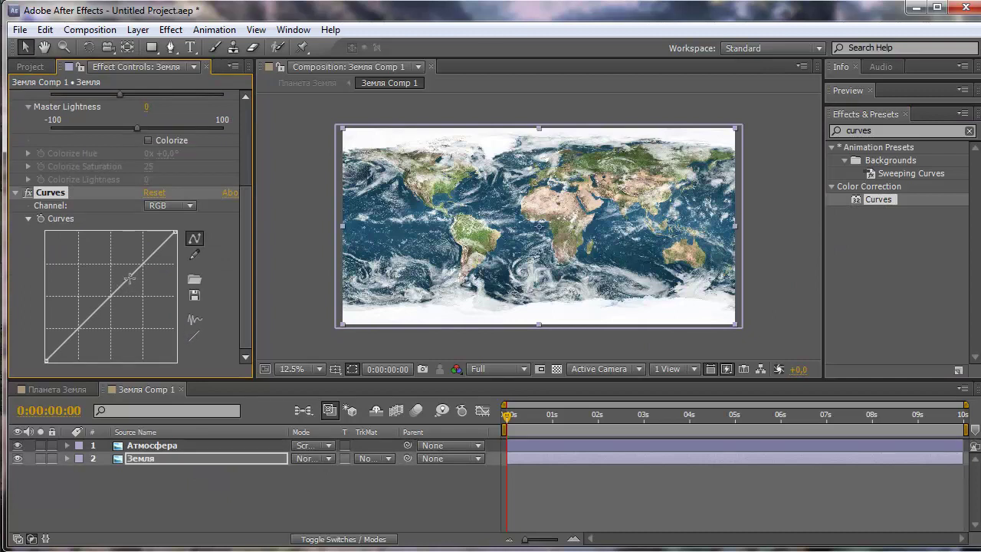
{"action": "left_click_drag", "start_coordinate": [132, 276], "coordinate": [125, 272]}
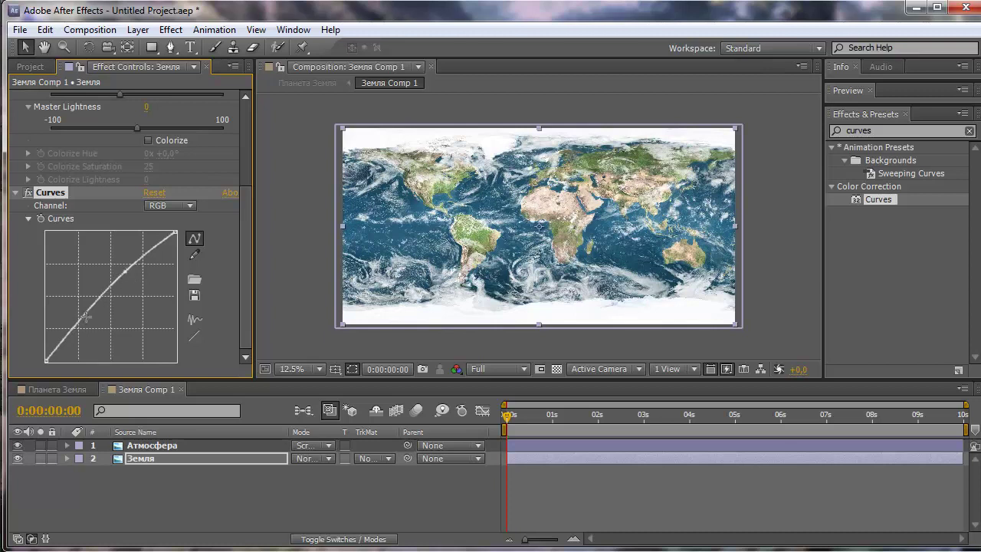
{"action": "left_click_drag", "start_coordinate": [84, 317], "coordinate": [84, 332]}
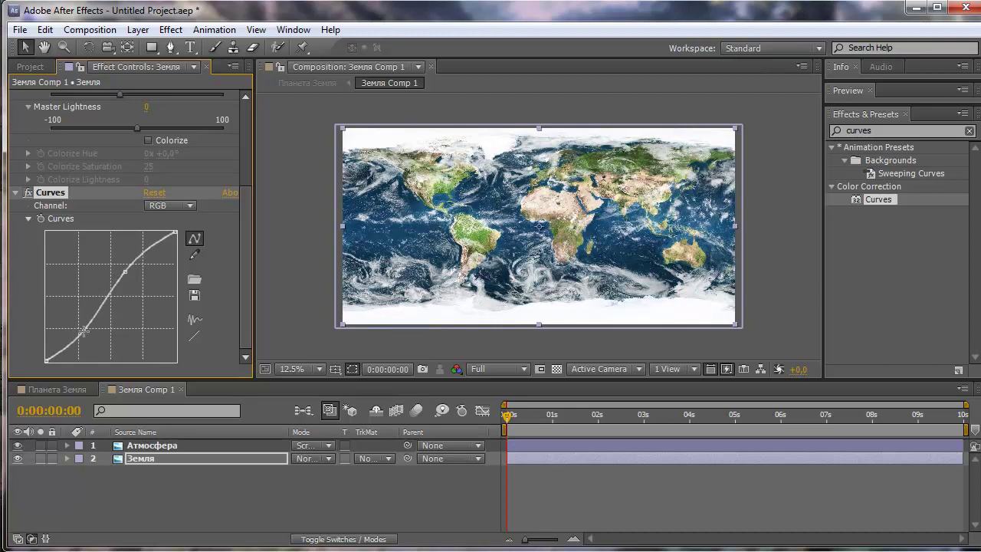
- Raise the Blue channel curve to tint the map bluer, then return to Планета Земля
{"action": "left_click", "coordinate": [184, 209]}
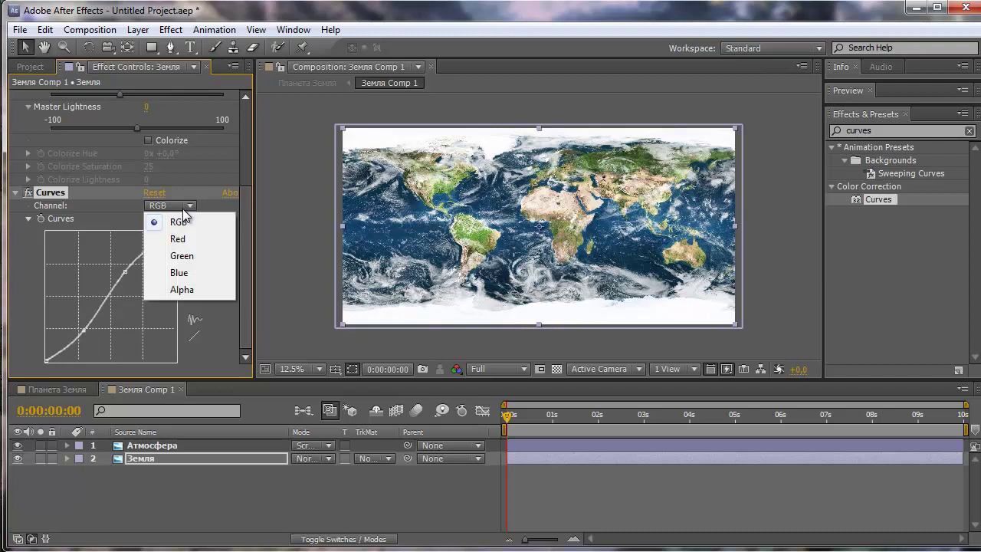
{"action": "left_click", "coordinate": [170, 272]}
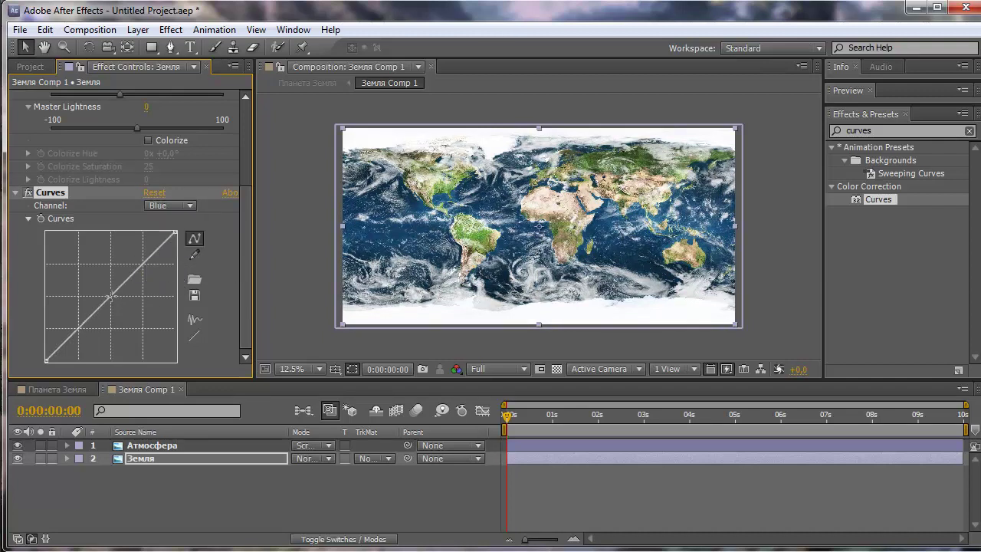
{"action": "left_click_drag", "start_coordinate": [108, 298], "coordinate": [107, 292]}
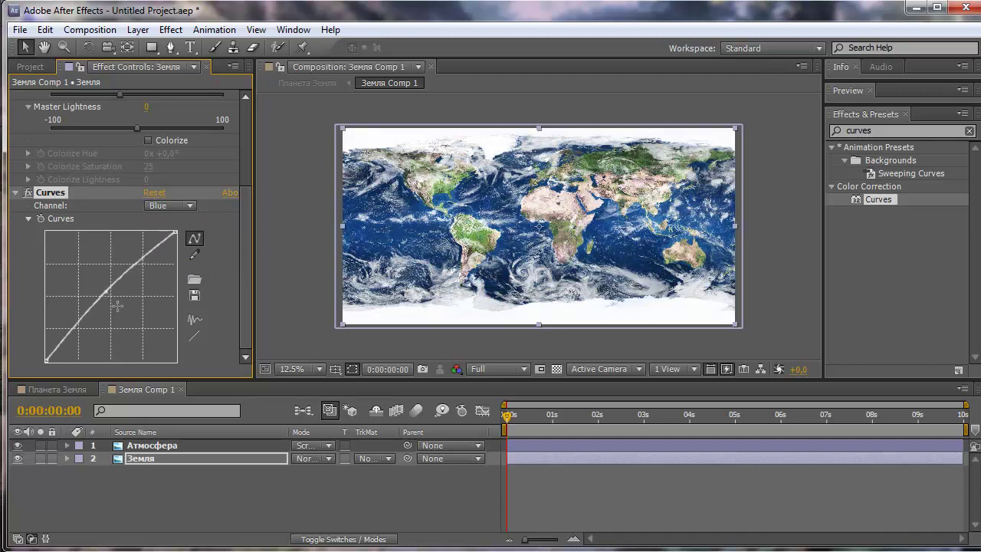
{"action": "left_click", "coordinate": [55, 388]}
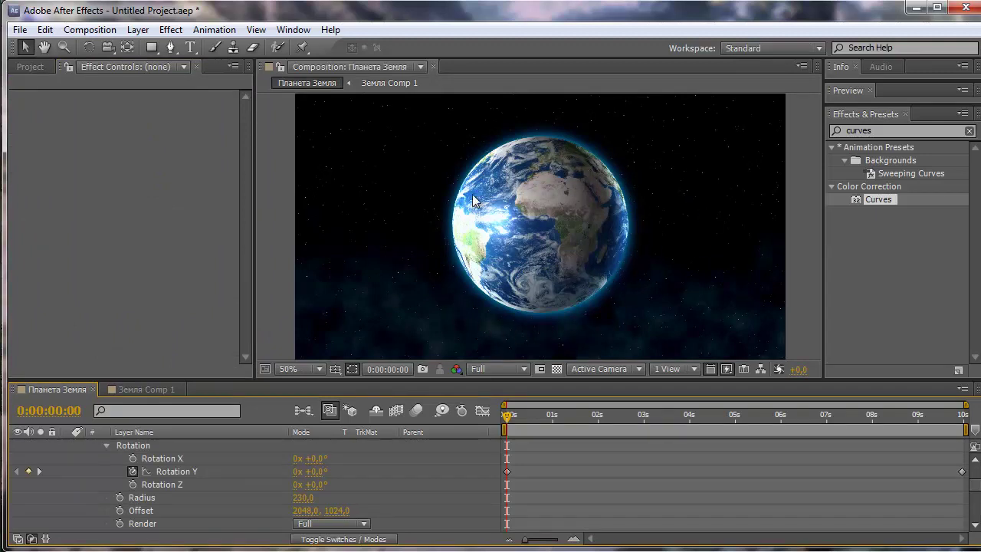
- Create a black, composition-sized solid named Black Solid 1 via Layer > New > Solid
{"action": "left_click", "coordinate": [539, 369]}
{"action": "left_click", "coordinate": [140, 33]}
{"action": "mouse_move", "coordinate": [377, 48]}
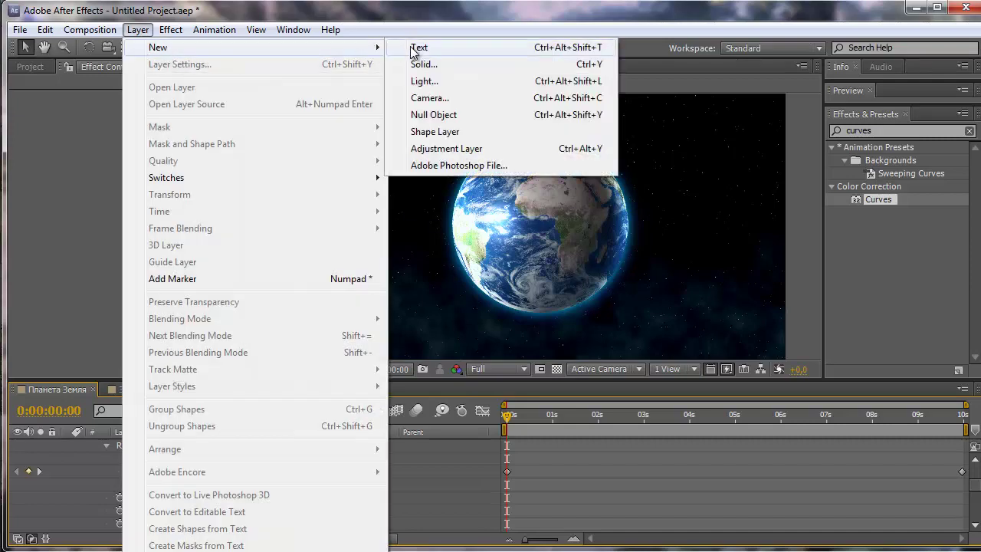
{"action": "left_click", "coordinate": [423, 64]}
{"action": "left_click", "coordinate": [417, 380]}
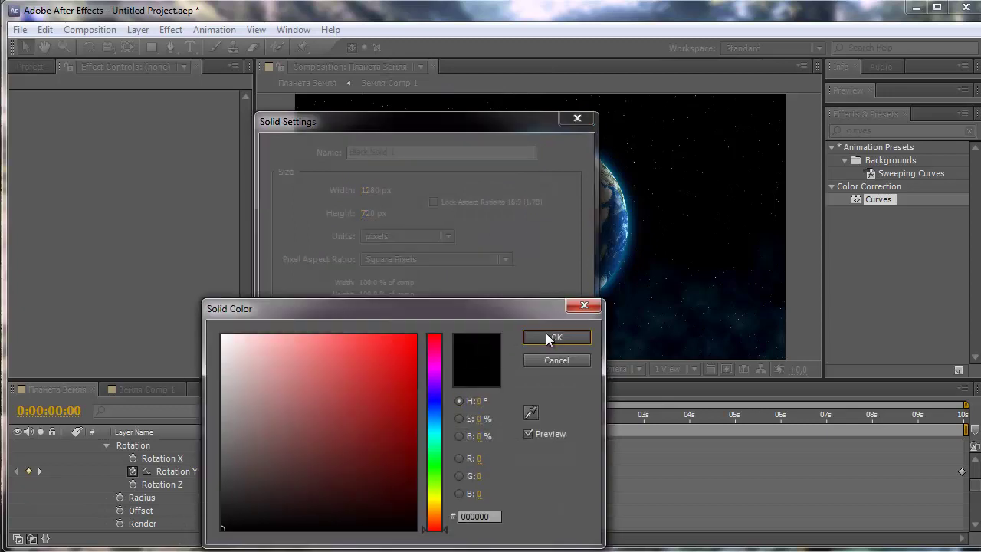
{"action": "left_click", "coordinate": [547, 335]}
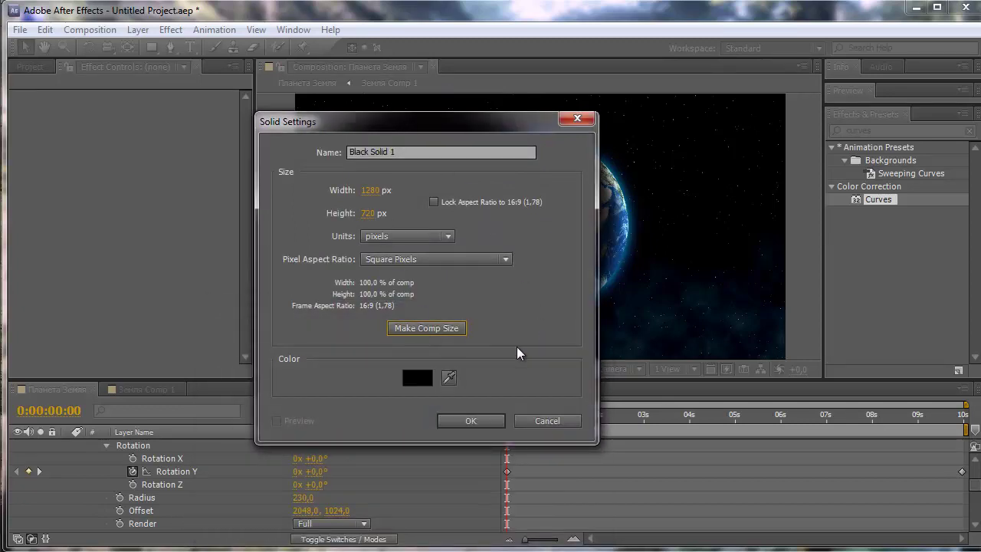
{"action": "left_click", "coordinate": [467, 421]}
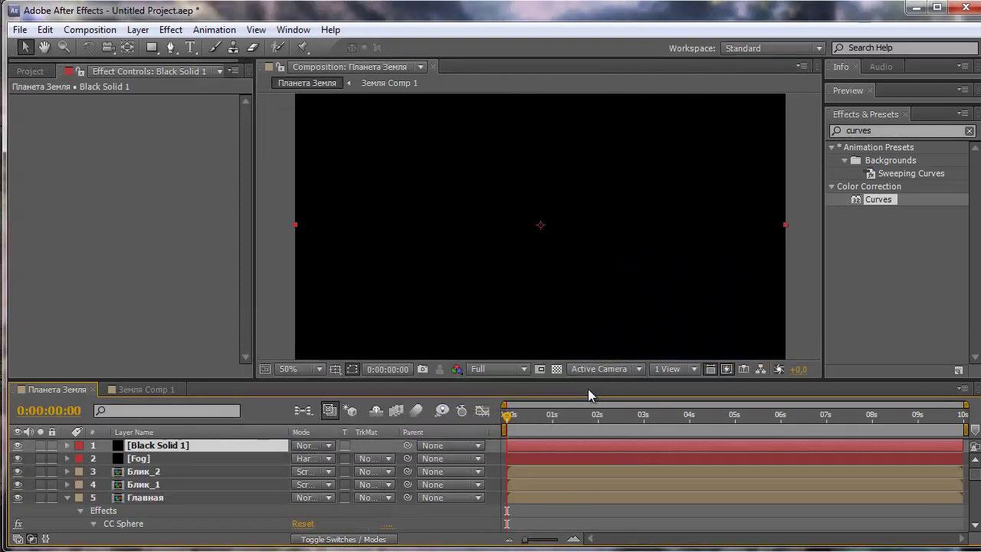
- Apply Lens Flare to Black Solid 1 with the 105mm Prime lens type
{"action": "double_click", "coordinate": [872, 128]}
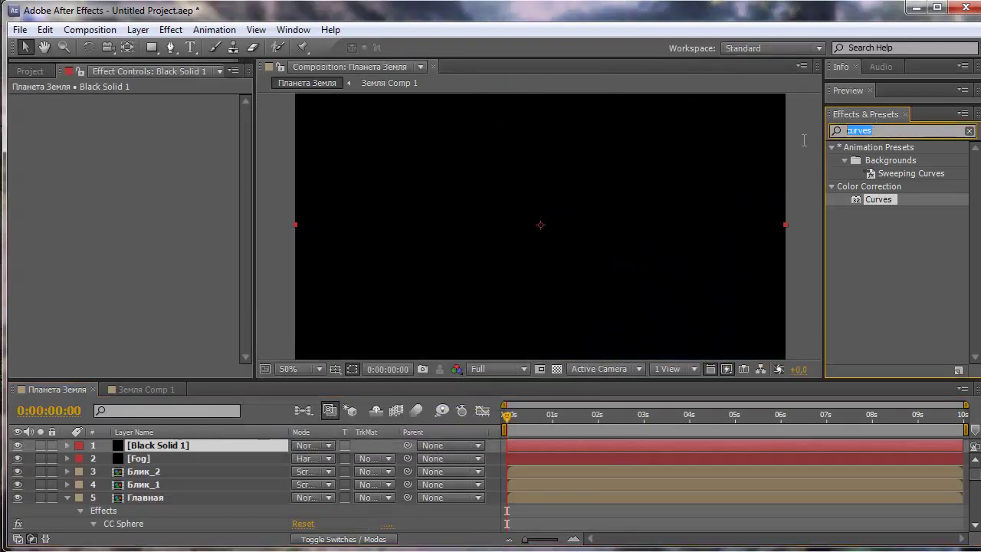
{"action": "type", "text": "l"}
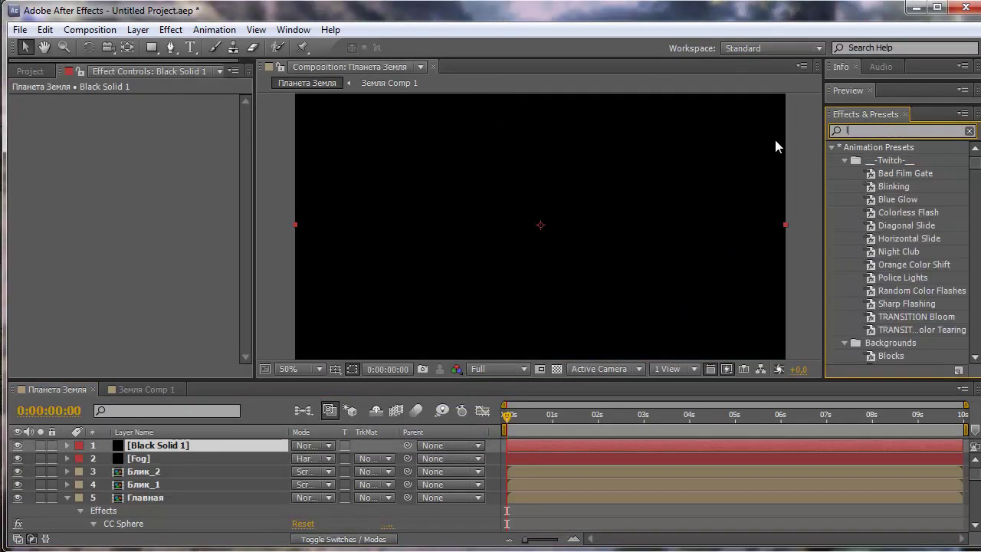
{"action": "type", "text": "ens flare"}
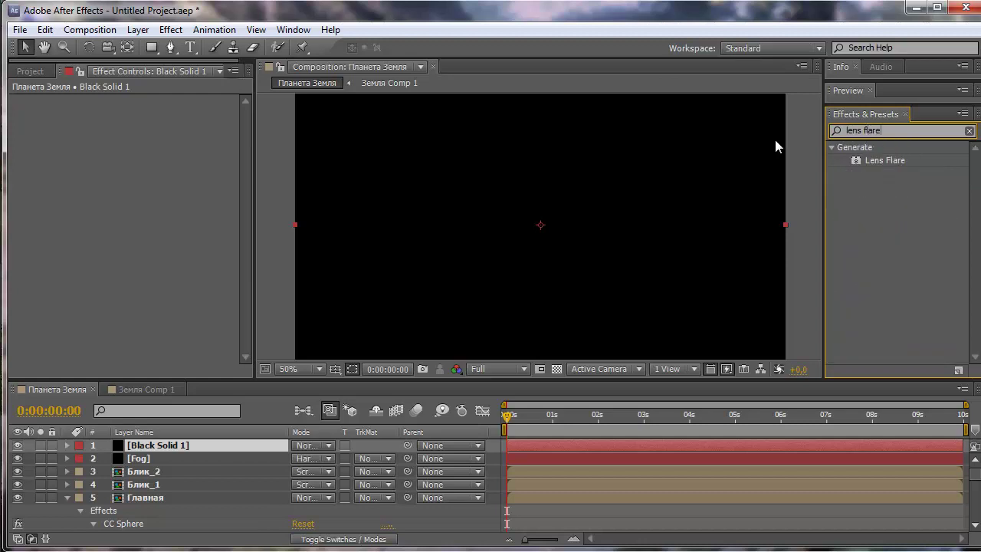
{"action": "mouse_move", "coordinate": [873, 160]}
{"action": "left_mouse_down"}
{"action": "mouse_move", "coordinate": [780, 213]}
{"action": "mouse_move", "coordinate": [160, 444]}
{"action": "left_mouse_up"}
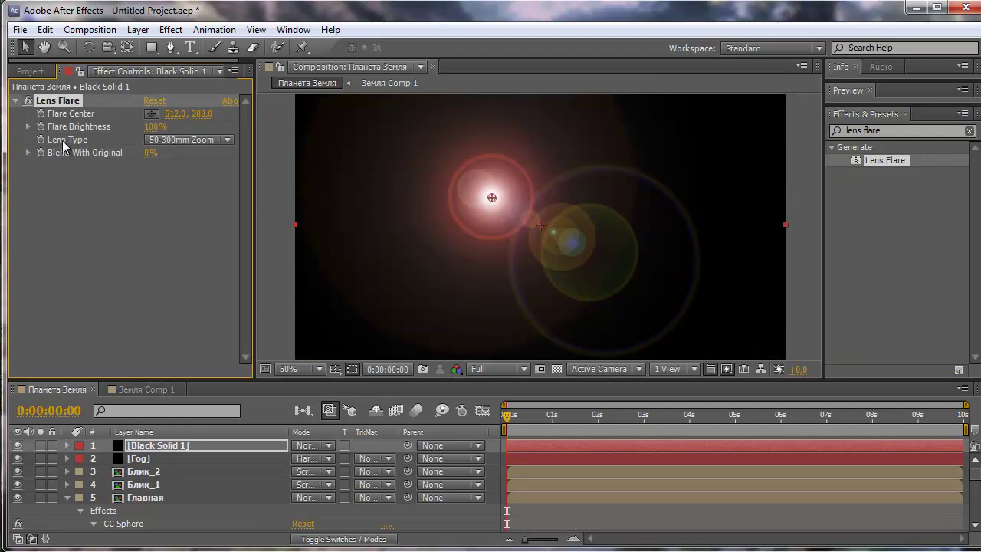
{"action": "left_click", "coordinate": [165, 140]}
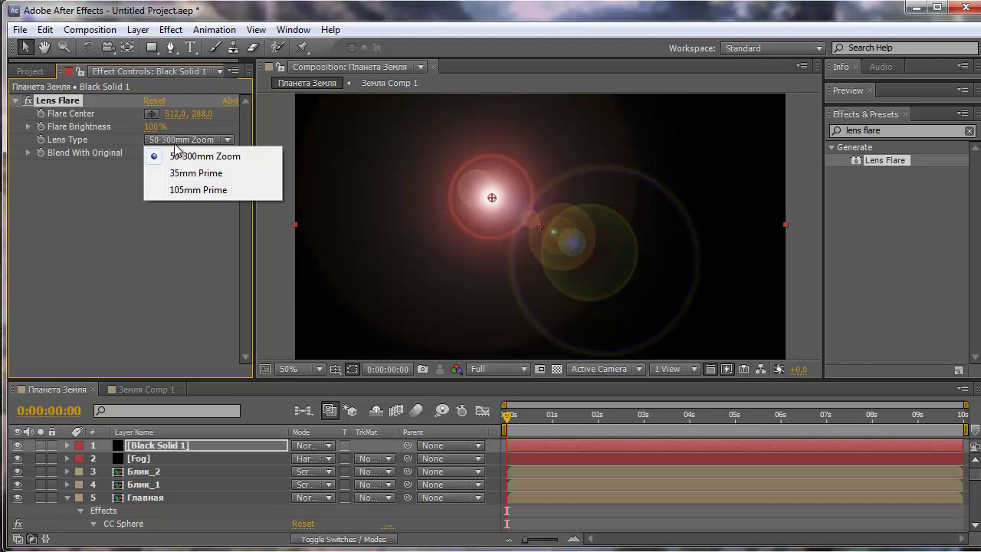
{"action": "left_click", "coordinate": [198, 190]}
{"action": "left_click_drag", "start_coordinate": [491, 198], "coordinate": [458, 216]}
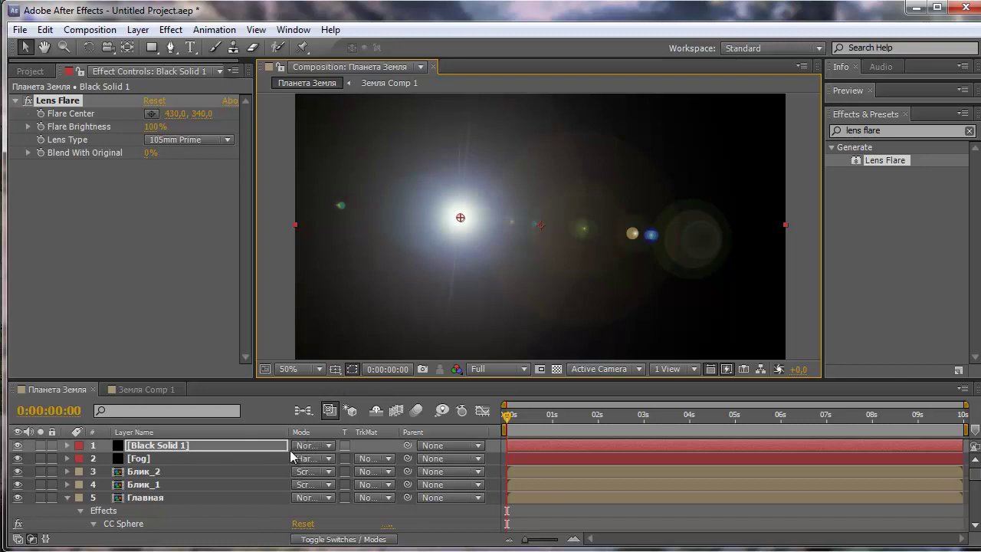
- Set the flare layer to Screen mode and place the flare centre on Earth's left edge
{"action": "left_click", "coordinate": [314, 446]}
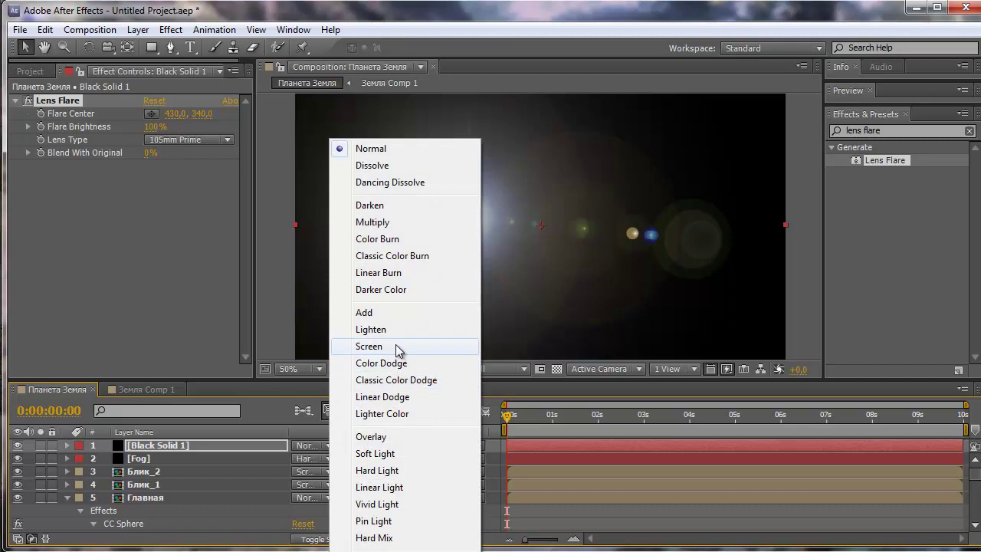
{"action": "left_click", "coordinate": [368, 347]}
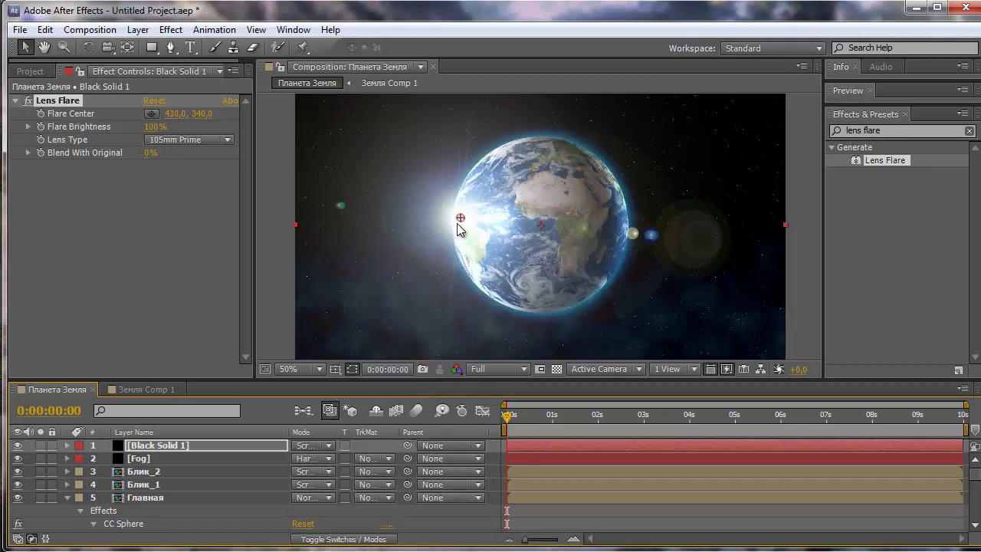
{"action": "left_click_drag", "start_coordinate": [459, 220], "coordinate": [455, 230]}
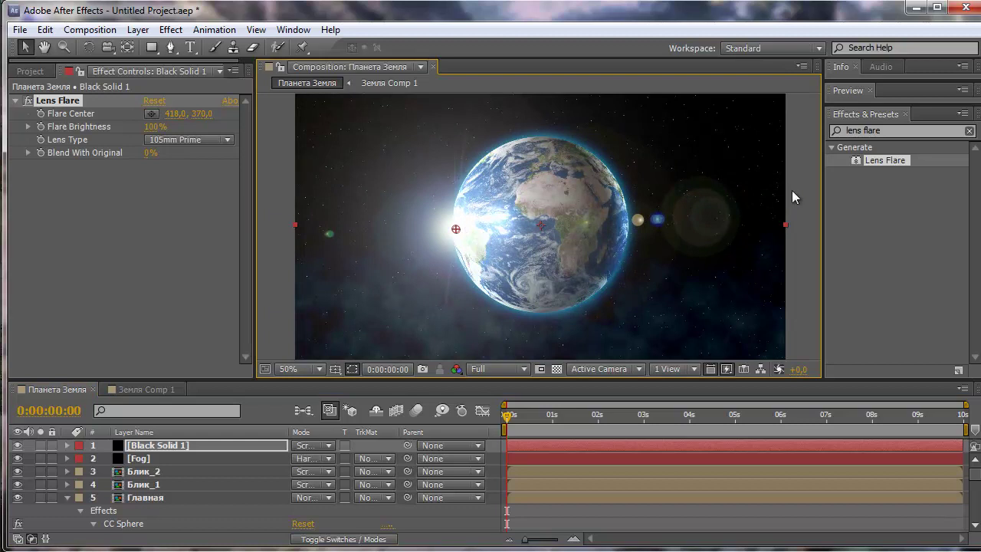
{"action": "left_click", "coordinate": [892, 130]}
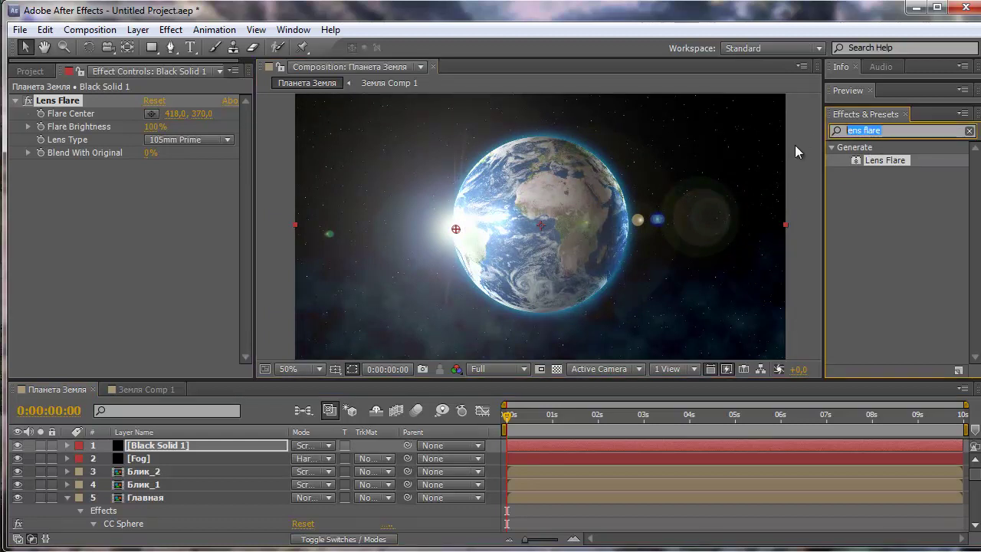
{"action": "type", "text": "curves"}
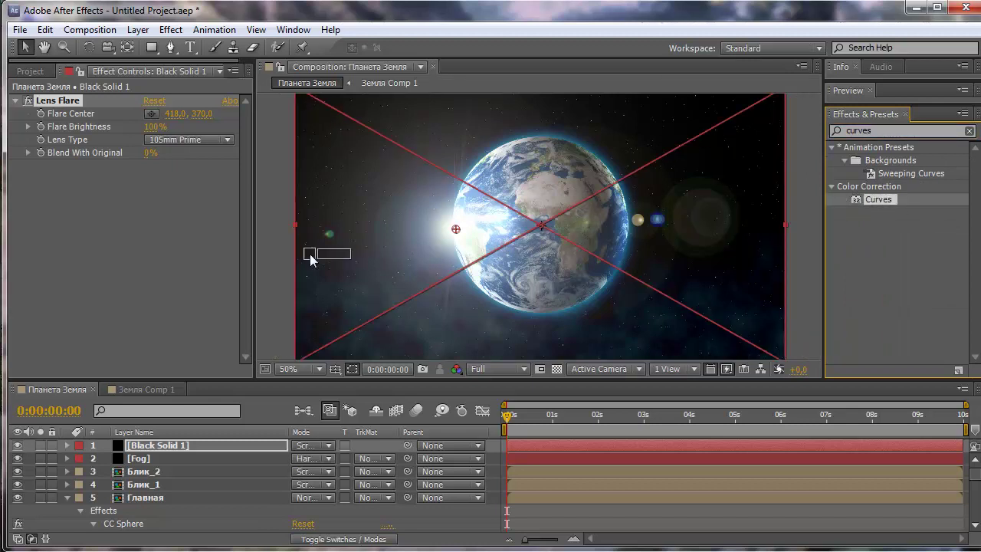
- Add Curves to the flare layer, raising the Blue channel and lowering the Red channel
{"action": "left_click_drag", "start_coordinate": [879, 200], "coordinate": [147, 264]}
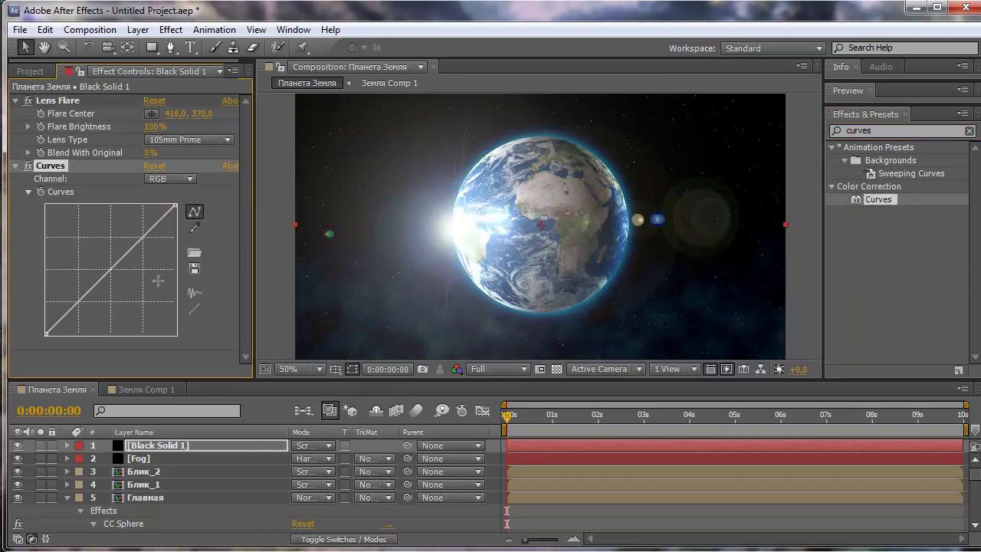
{"action": "left_click", "coordinate": [167, 182]}
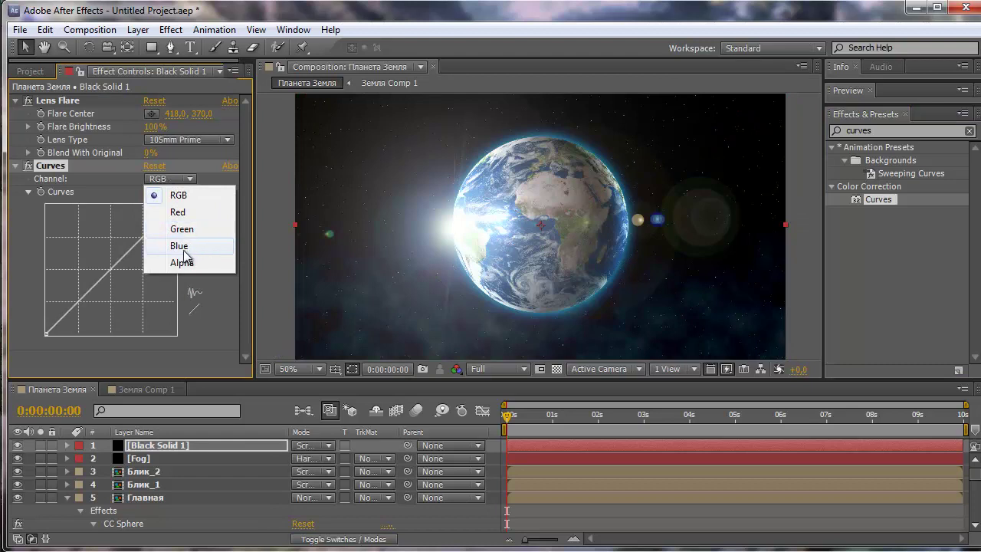
{"action": "left_click", "coordinate": [184, 251]}
{"action": "left_click_drag", "start_coordinate": [109, 272], "coordinate": [106, 270]}
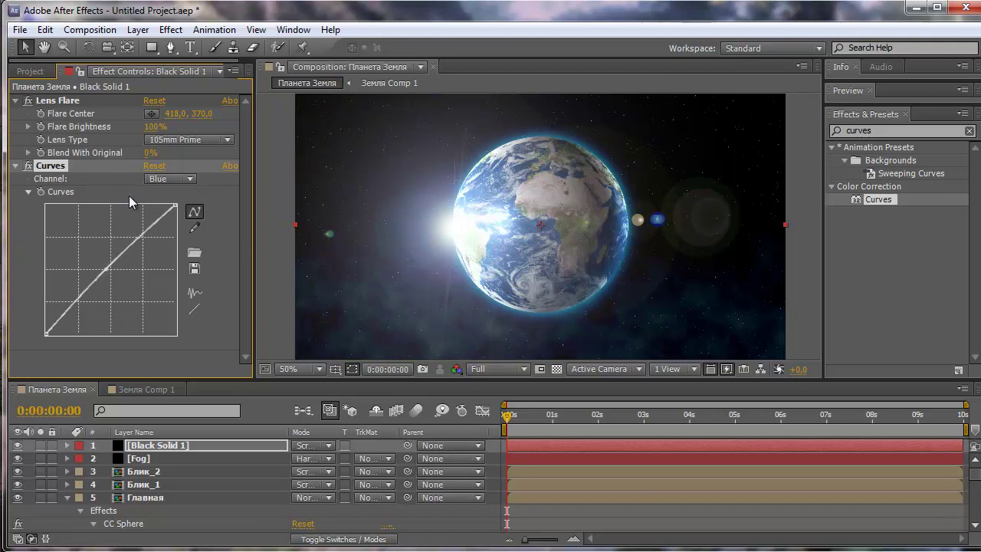
{"action": "left_click", "coordinate": [154, 179]}
{"action": "left_click", "coordinate": [165, 207]}
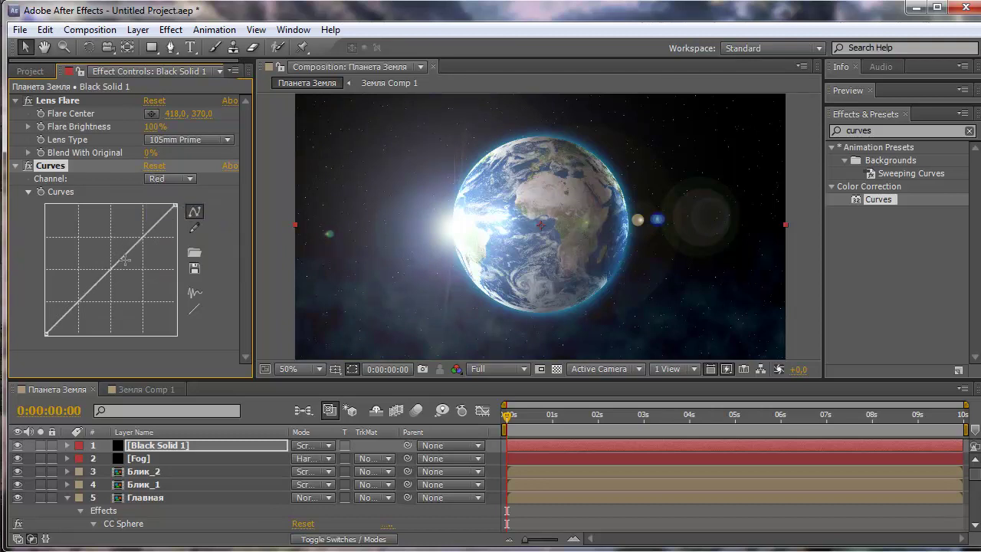
{"action": "left_click_drag", "start_coordinate": [107, 270], "coordinate": [116, 281]}
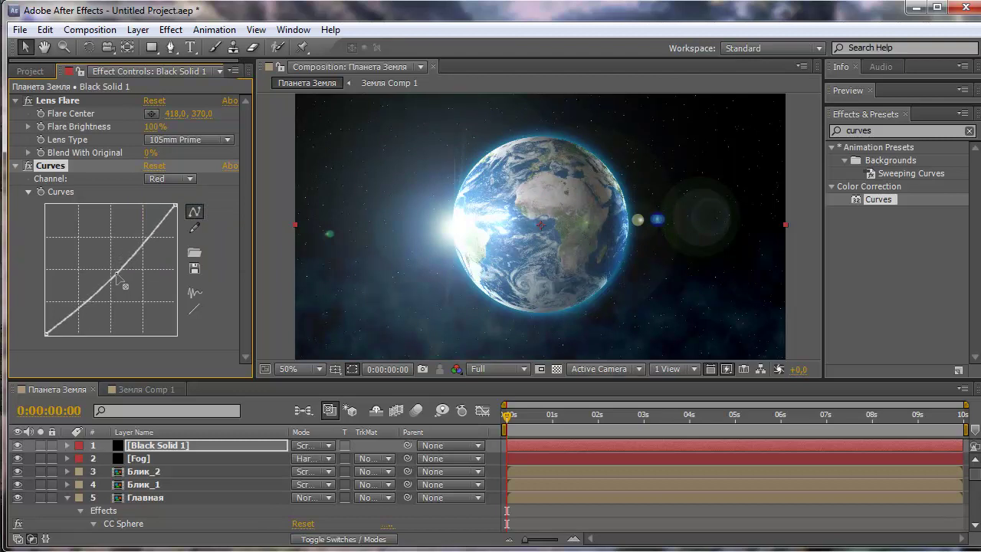
- Fine-tune the Lens Flare centre to about 423,338 on the Earth's left edge
{"action": "left_click", "coordinate": [69, 102]}
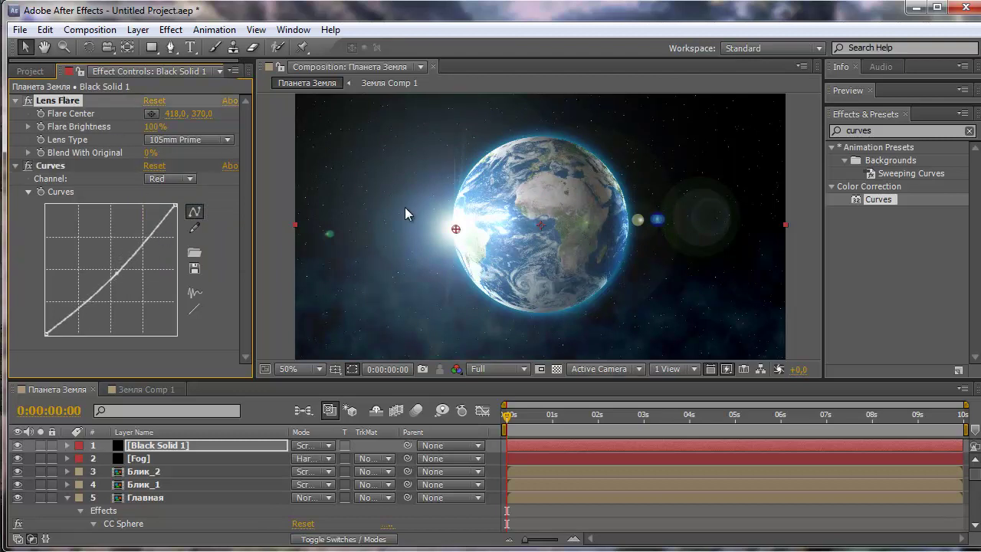
{"action": "mouse_move", "coordinate": [456, 230]}
{"action": "left_mouse_down"}
{"action": "mouse_move", "coordinate": [480, 233]}
{"action": "mouse_move", "coordinate": [478, 224]}
{"action": "mouse_move", "coordinate": [455, 227]}
{"action": "left_mouse_up"}
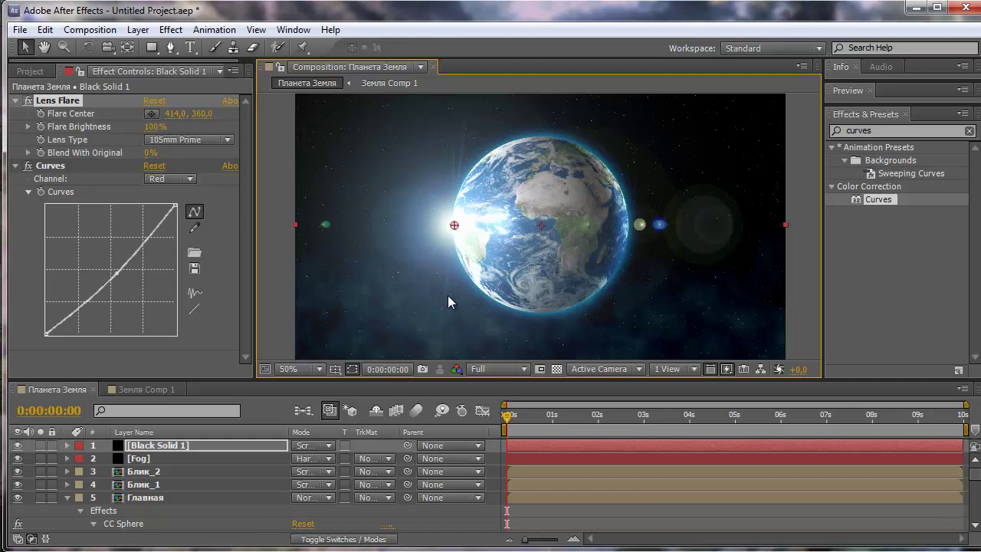
{"action": "left_click_drag", "start_coordinate": [455, 227], "coordinate": [451, 231]}
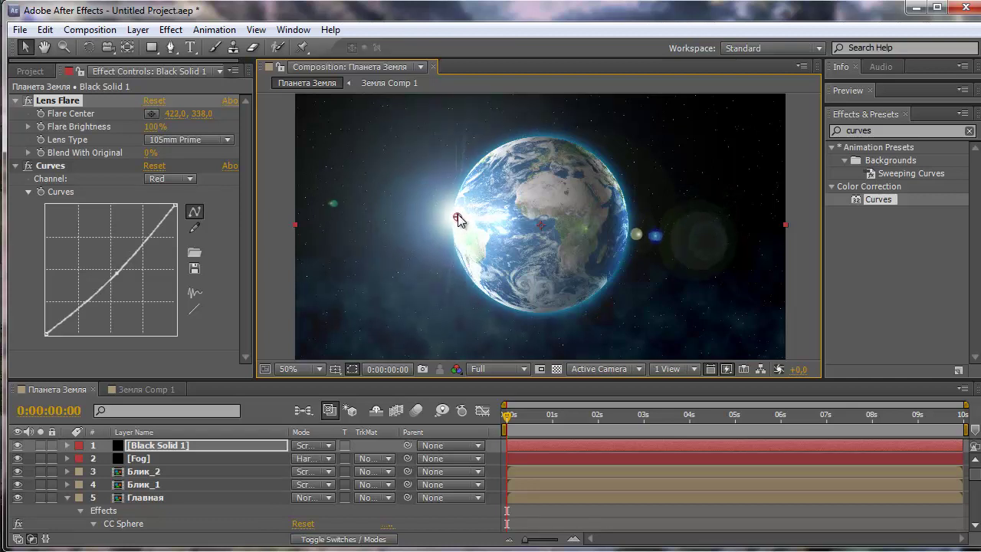